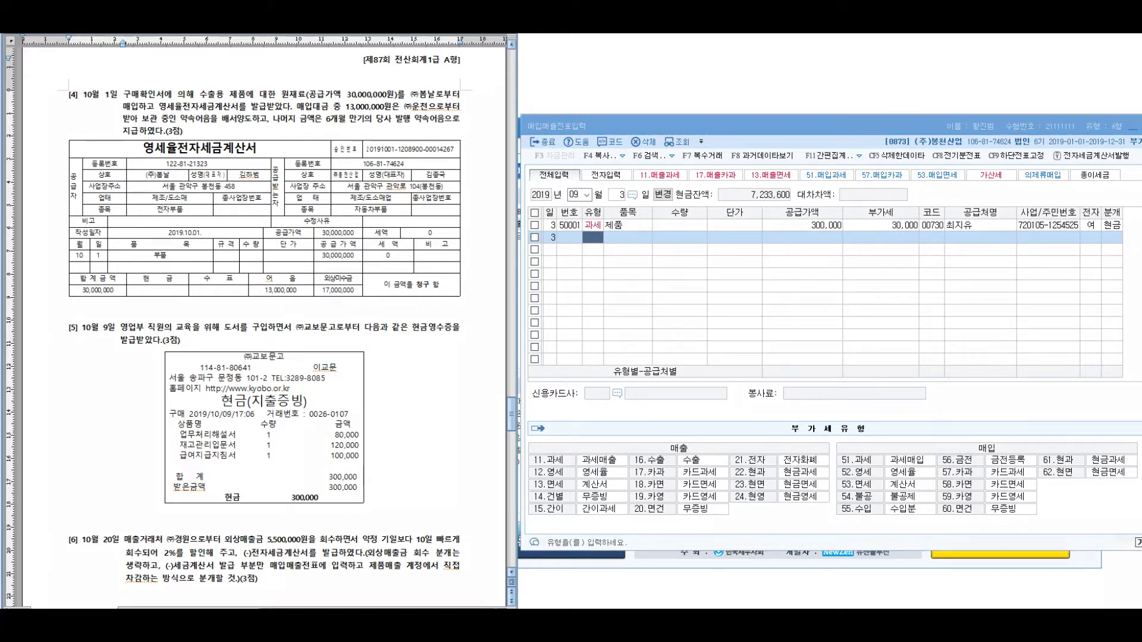
mouse_move(132, 69)
left_mouse_down()
mouse_move(140, 82)
mouse_move(160, 60)
left_mouse_up()
mouse_move(292, 75)
left_mouse_down()
mouse_move(303, 84)
mouse_move(319, 66)
left_mouse_up()
mouse_move(206, 81)
left_mouse_down()
mouse_move(285, 79)
mouse_move(287, 119)
left_mouse_up()
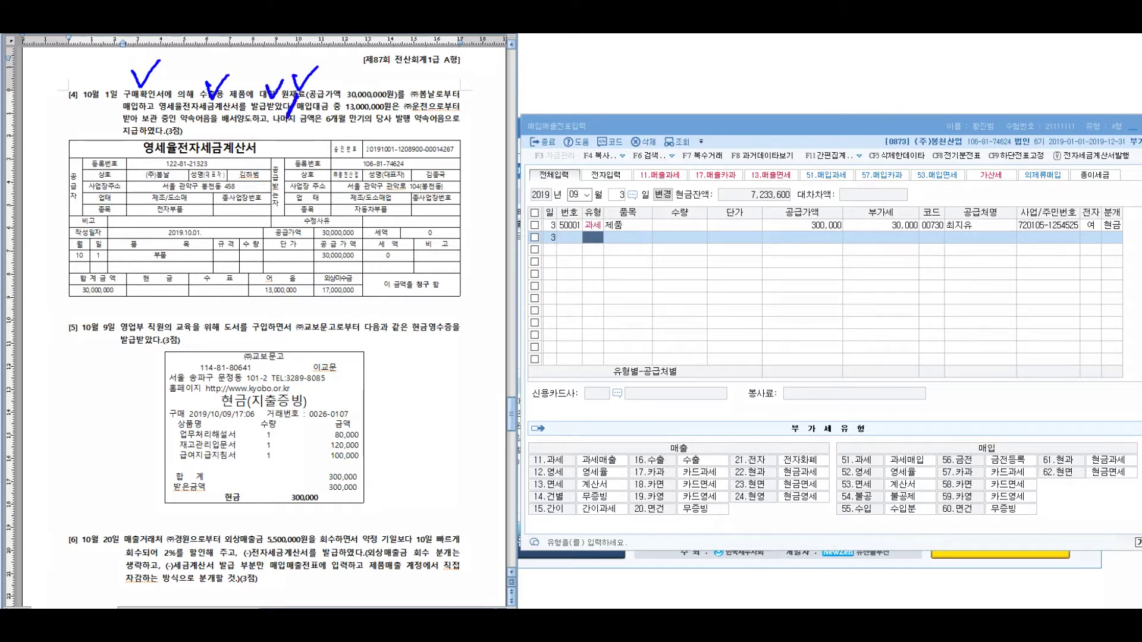
mouse_move(114, 90)
left_mouse_down()
mouse_move(94, 257)
mouse_move(83, 236)
left_mouse_up()
mouse_move(148, 263)
left_mouse_down()
mouse_move(153, 217)
mouse_move(149, 239)
mouse_move(178, 253)
mouse_move(168, 255)
left_mouse_up()
mouse_move(188, 214)
left_mouse_down()
mouse_move(199, 273)
mouse_move(235, 178)
mouse_move(254, 282)
left_mouse_up()
mouse_move(250, 150)
left_mouse_down()
mouse_move(262, 184)
mouse_move(290, 202)
left_mouse_up()
left_click_drag(289, 143, 330, 173)
mouse_move(259, 256)
left_mouse_down()
mouse_move(291, 292)
mouse_move(319, 245)
left_mouse_up()
mouse_move(316, 289)
left_mouse_down()
mouse_move(336, 245)
mouse_move(351, 307)
left_mouse_up()
left_click_drag(339, 256, 375, 279)
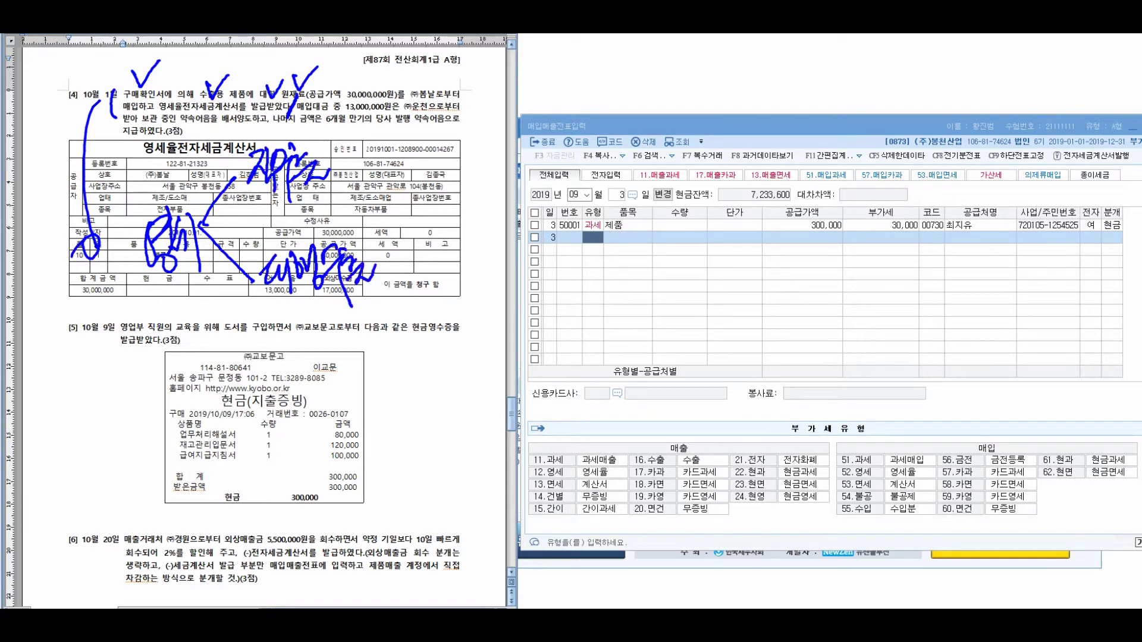
left_click_drag(129, 322, 140, 364)
mouse_move(149, 330)
left_mouse_down()
mouse_move(154, 350)
mouse_move(188, 333)
mouse_move(192, 360)
left_mouse_up()
mouse_move(196, 316)
left_mouse_down()
mouse_move(217, 356)
mouse_move(208, 351)
left_mouse_up()
left_click_drag(221, 301, 226, 362)
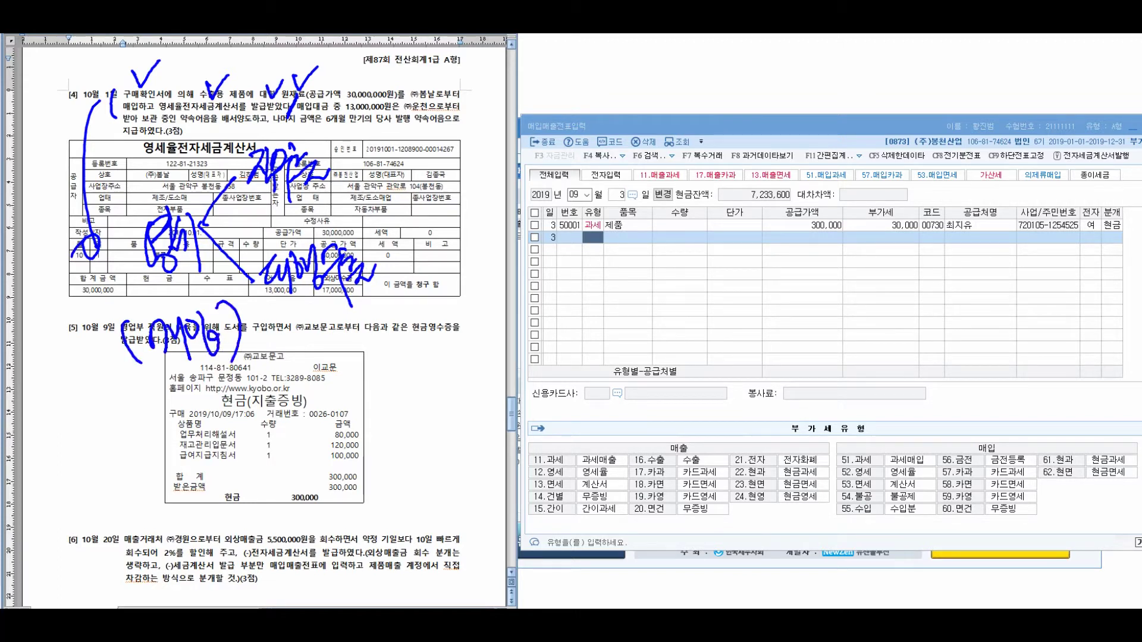
mouse_move(355, 164)
left_mouse_down()
mouse_move(457, 137)
mouse_move(515, 161)
left_mouse_up()
mouse_move(386, 272)
left_mouse_down()
mouse_move(422, 256)
mouse_move(450, 280)
mouse_move(474, 262)
mouse_move(497, 276)
mouse_move(533, 238)
mouse_move(553, 265)
mouse_move(547, 248)
left_mouse_up()
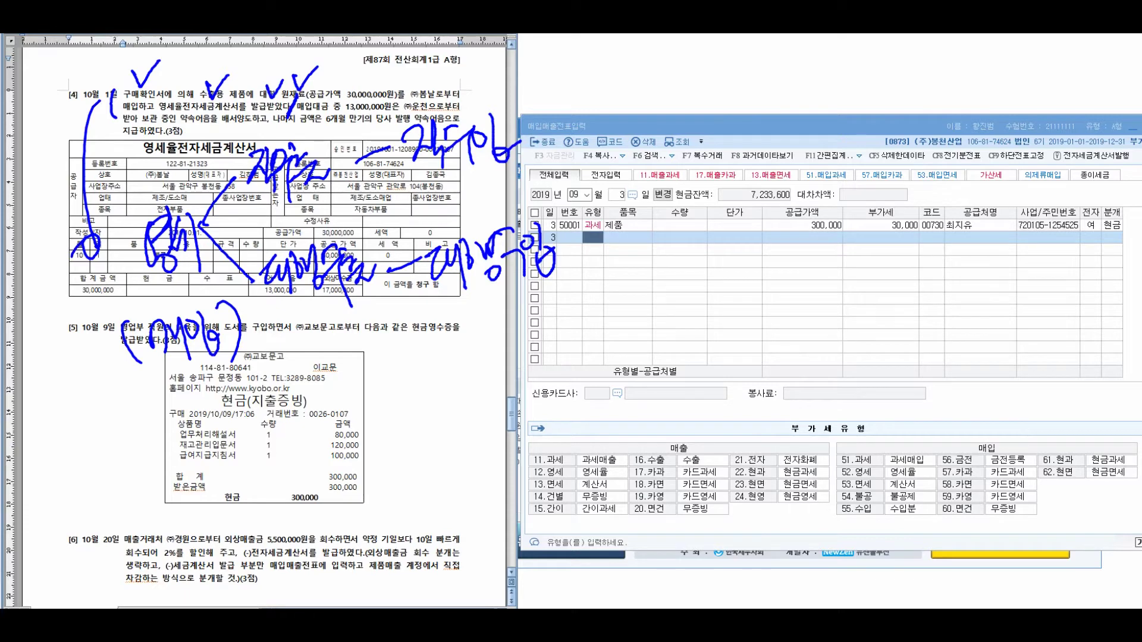
mouse_move(331, 392)
left_mouse_down()
mouse_move(343, 417)
mouse_move(366, 405)
mouse_move(395, 417)
mouse_move(467, 366)
mouse_move(479, 372)
left_mouse_up()
mouse_move(395, 433)
left_mouse_down()
mouse_move(404, 470)
mouse_move(446, 446)
mouse_move(464, 453)
left_mouse_up()
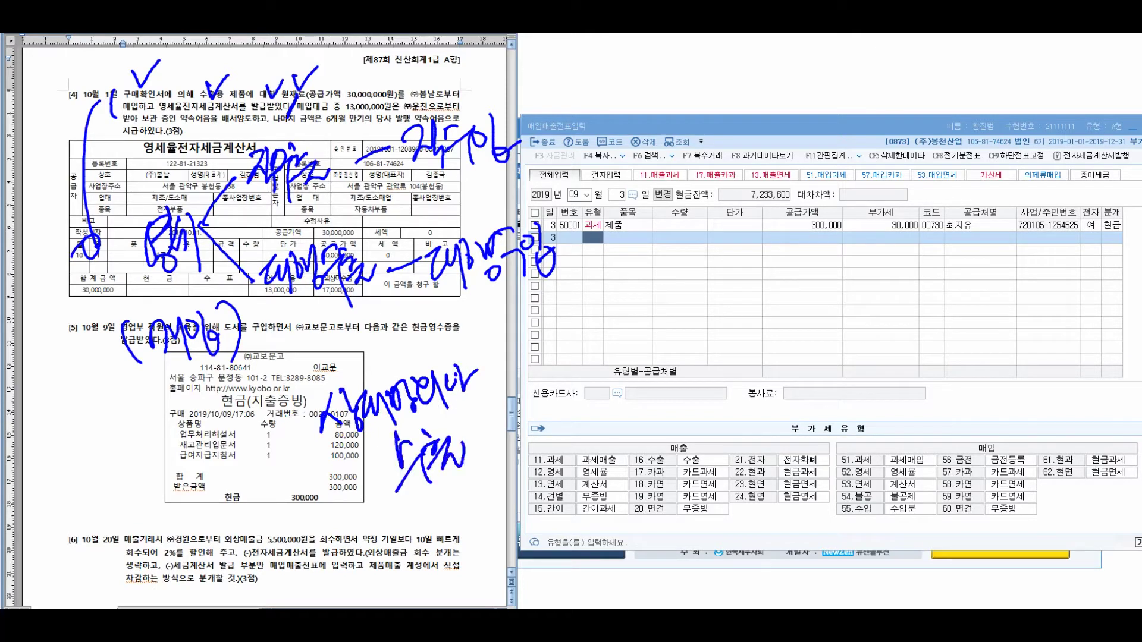
left_click_drag(476, 356, 512, 463)
left_click_drag(522, 390, 553, 381)
mouse_move(602, 314)
left_mouse_down()
mouse_move(651, 324)
mouse_move(725, 284)
mouse_move(666, 381)
mouse_move(725, 357)
mouse_move(747, 324)
mouse_move(761, 351)
mouse_move(781, 338)
left_mouse_up()
left_click_drag(610, 445, 538, 494)
mouse_move(540, 473)
left_mouse_down()
mouse_move(538, 494)
mouse_move(566, 497)
mouse_move(580, 520)
mouse_move(622, 476)
left_mouse_up()
left_click_drag(620, 479, 619, 502)
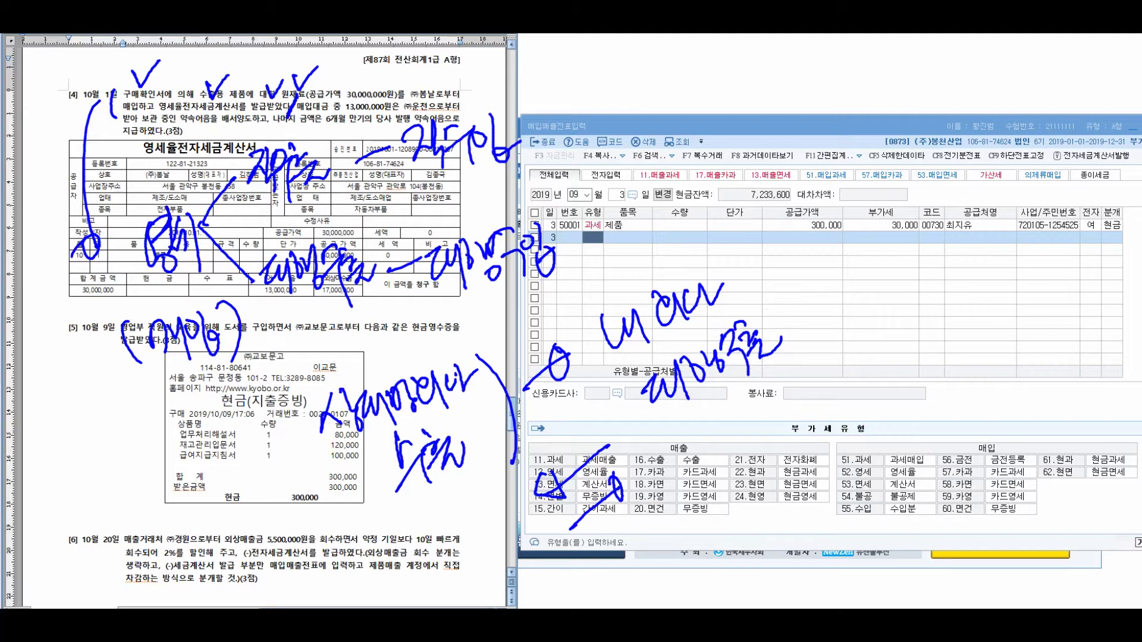
mouse_move(604, 524)
left_mouse_down()
mouse_move(605, 561)
mouse_move(616, 530)
left_mouse_up()
left_click_drag(598, 570, 626, 527)
mouse_move(619, 529)
left_mouse_down()
mouse_move(631, 570)
mouse_move(625, 520)
left_mouse_up()
mouse_move(622, 525)
left_mouse_down()
mouse_move(632, 544)
mouse_move(661, 512)
mouse_move(702, 526)
mouse_move(711, 517)
left_mouse_up()
mouse_move(549, 455)
left_mouse_down()
mouse_move(559, 430)
mouse_move(620, 411)
mouse_move(580, 380)
left_mouse_up()
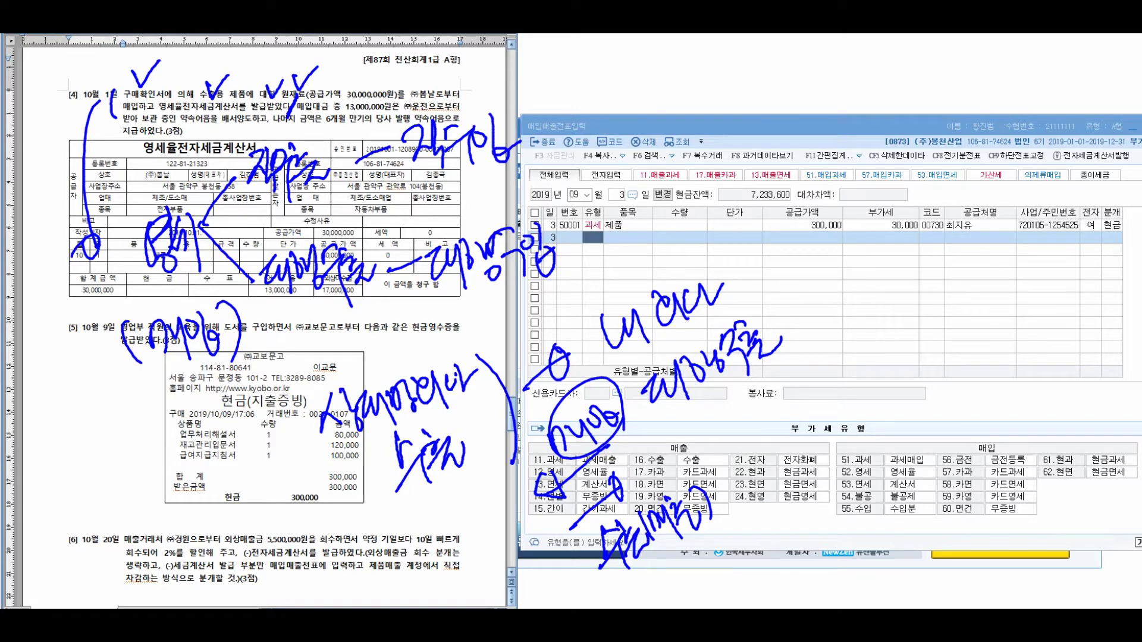
left_click_drag(570, 204, 576, 257)
mouse_move(443, 321)
left_mouse_down()
mouse_move(571, 262)
mouse_move(551, 199)
mouse_move(500, 321)
left_mouse_up()
left_click_drag(422, 247, 383, 272)
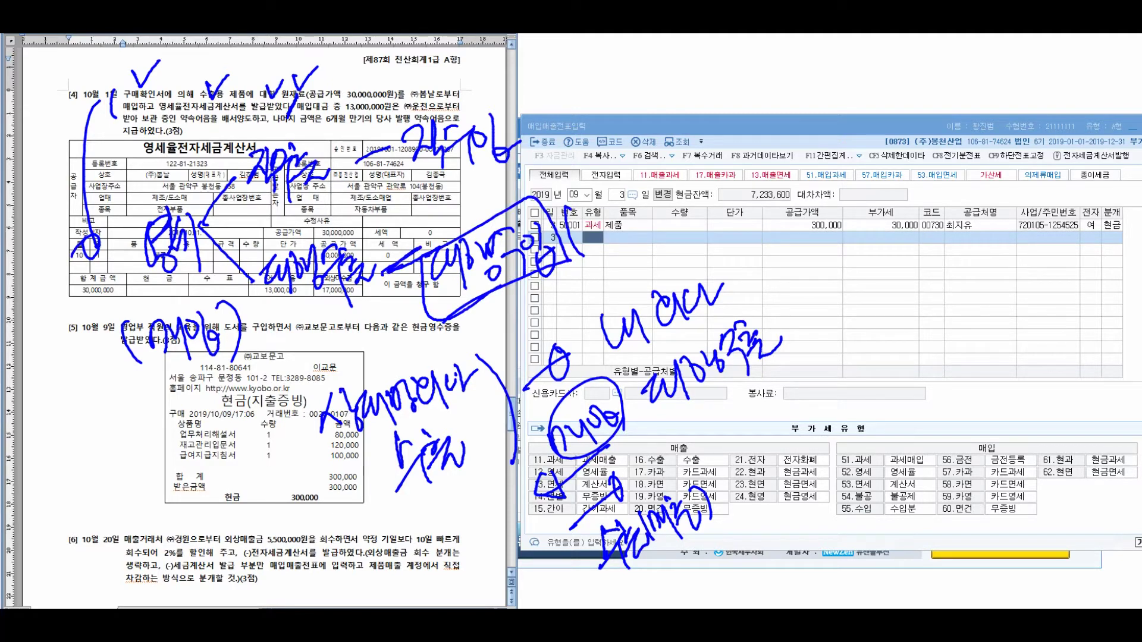
mouse_move(753, 293)
left_mouse_down()
mouse_move(803, 277)
mouse_move(797, 250)
left_mouse_up()
left_click_drag(625, 408, 774, 446)
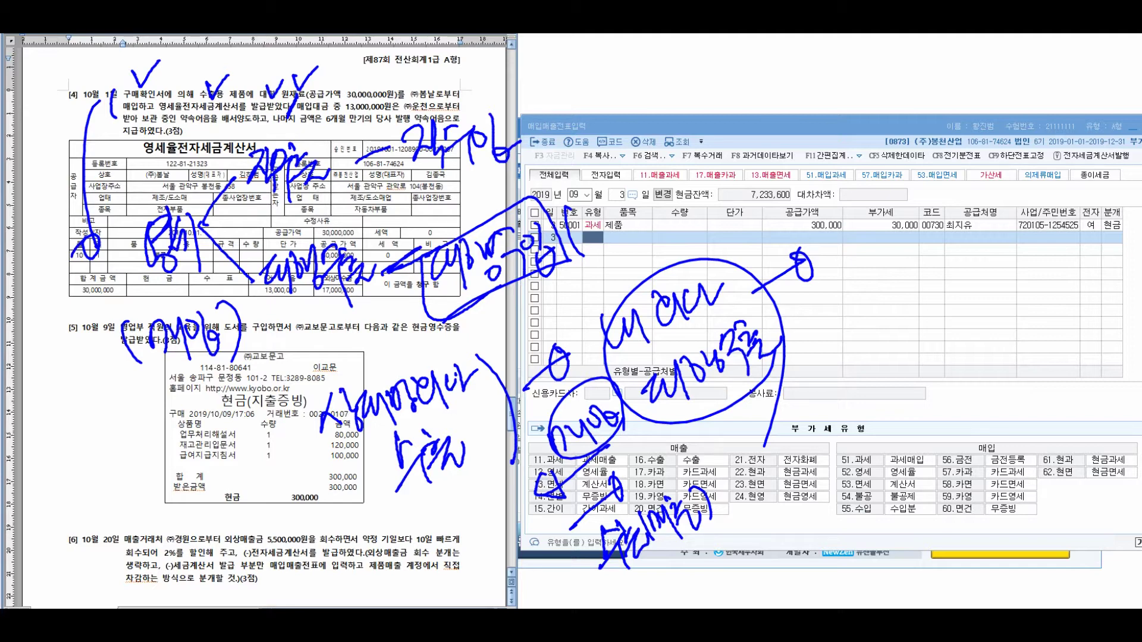
mouse_move(803, 193)
left_mouse_down()
mouse_move(820, 204)
mouse_move(838, 187)
mouse_move(865, 229)
left_mouse_up()
mouse_move(853, 173)
left_mouse_down()
mouse_move(884, 208)
mouse_move(931, 199)
mouse_move(940, 217)
left_mouse_up()
mouse_move(821, 284)
left_mouse_down()
mouse_move(849, 289)
mouse_move(925, 265)
mouse_move(937, 274)
left_mouse_up()
left_click_drag(925, 235, 939, 261)
mouse_move(949, 226)
left_mouse_down()
mouse_move(972, 247)
mouse_move(969, 271)
left_mouse_up()
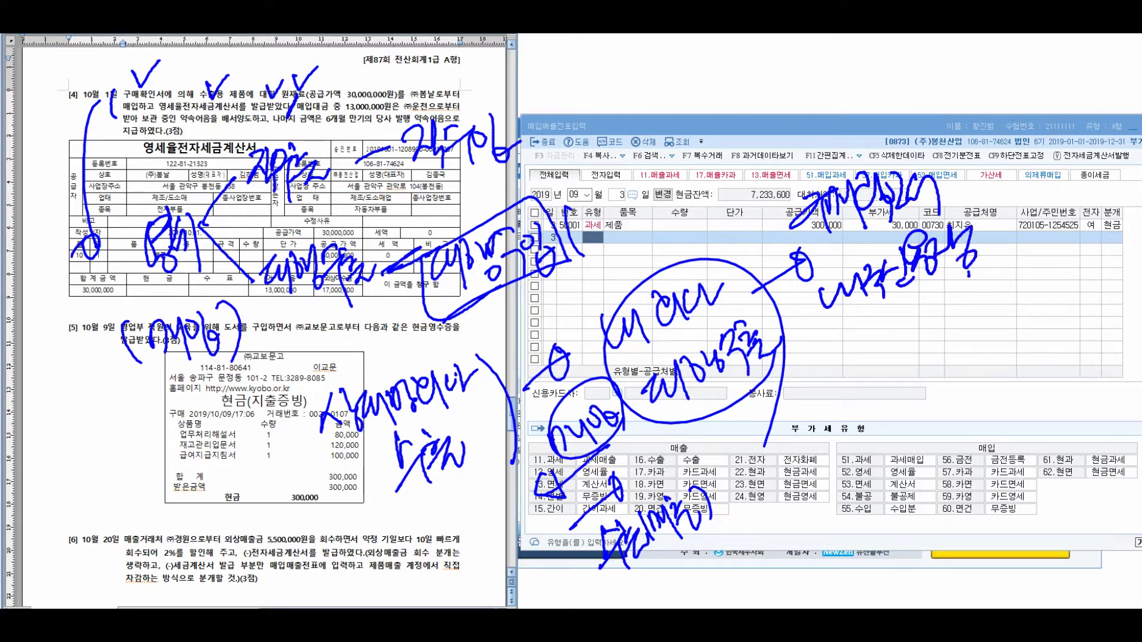
mouse_move(905, 305)
left_mouse_down()
mouse_move(884, 332)
mouse_move(916, 344)
mouse_move(947, 334)
left_mouse_up()
mouse_move(975, 295)
left_mouse_down()
mouse_move(910, 389)
mouse_move(866, 310)
left_mouse_up()
left_click_drag(507, 95, 523, 159)
mouse_move(515, 113)
left_mouse_down()
mouse_move(544, 148)
mouse_move(568, 134)
mouse_move(640, 128)
mouse_move(681, 83)
mouse_move(713, 110)
mouse_move(734, 74)
mouse_move(758, 80)
mouse_move(769, 103)
mouse_move(805, 104)
left_mouse_up()
left_click_drag(815, 63, 844, 89)
left_click_drag(867, 45, 856, 96)
left_click_drag(503, 95, 497, 125)
mouse_move(500, 73)
left_mouse_down()
mouse_move(503, 161)
mouse_move(527, 151)
left_mouse_up()
left_click_drag(847, 43, 863, 110)
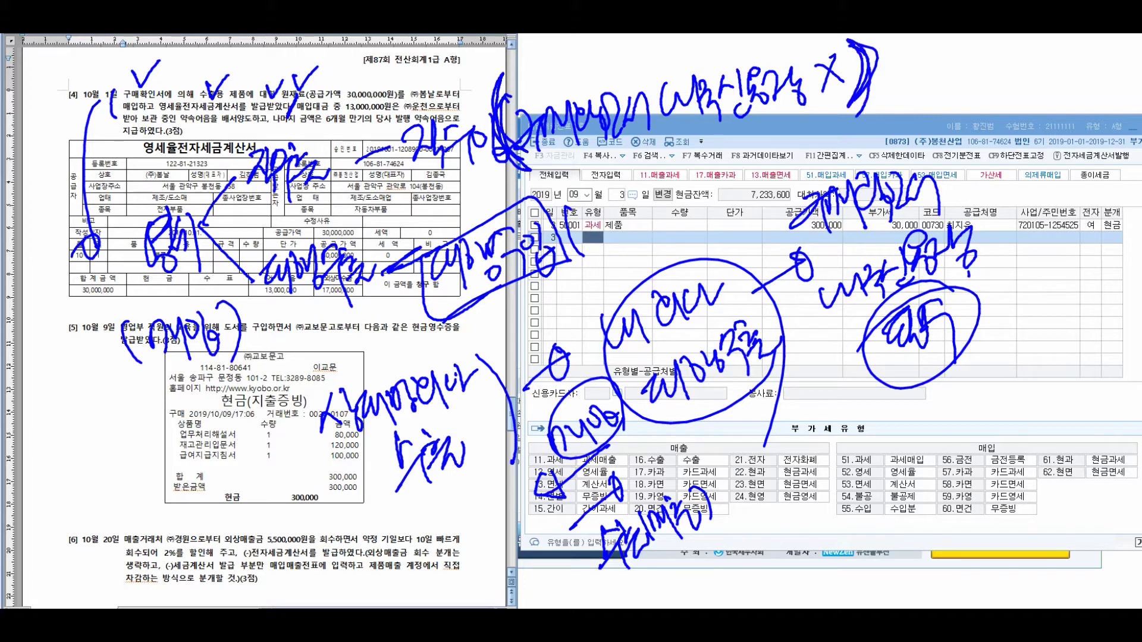
mouse_move(523, 184)
left_mouse_down()
mouse_move(875, 67)
mouse_move(585, 102)
mouse_move(572, 170)
mouse_move(615, 155)
left_mouse_up()
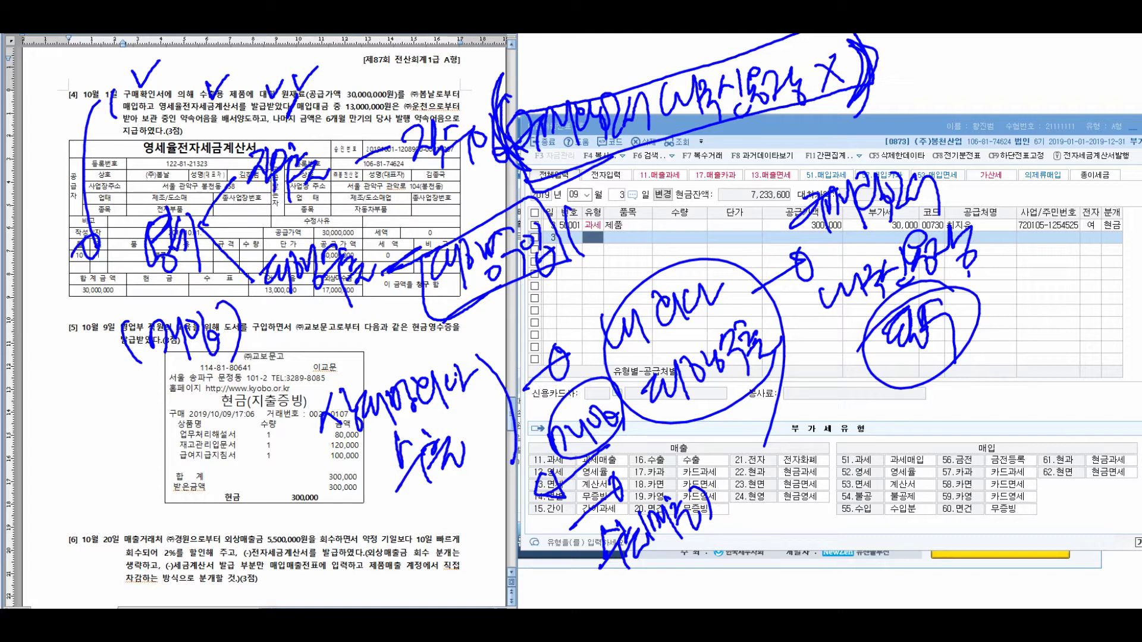
mouse_move(748, 189)
left_mouse_down()
mouse_move(816, 138)
mouse_move(791, 189)
left_mouse_up()
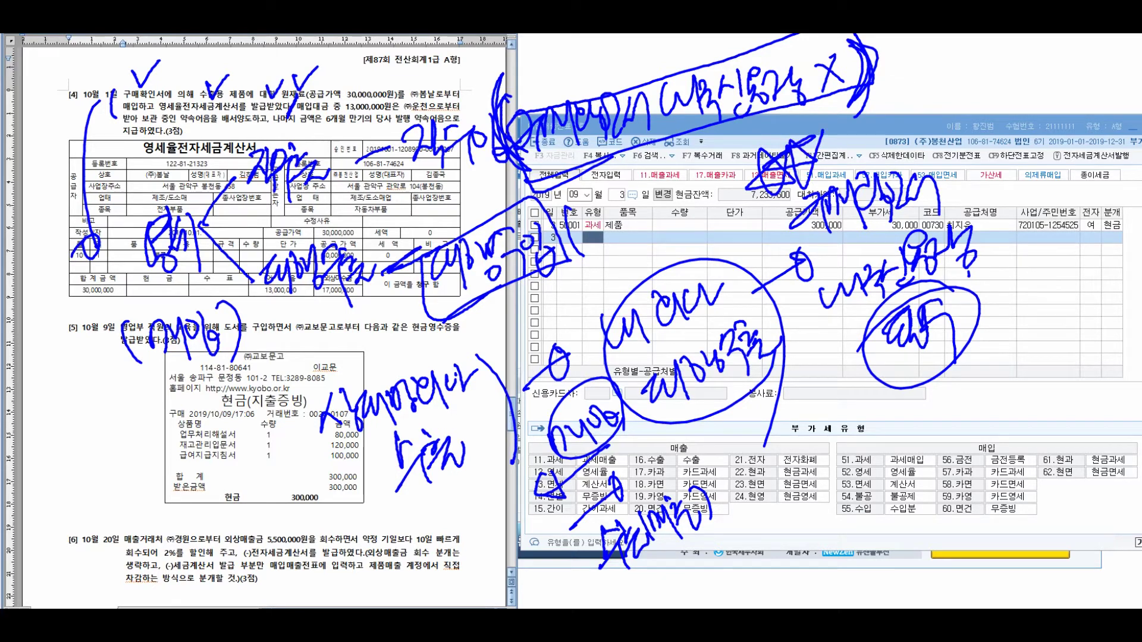
mouse_move(803, 550)
left_mouse_down()
mouse_move(848, 512)
mouse_move(895, 438)
mouse_move(916, 455)
mouse_move(931, 422)
mouse_move(952, 476)
mouse_move(991, 417)
mouse_move(1017, 420)
mouse_move(1035, 393)
mouse_move(1044, 438)
mouse_move(1083, 375)
mouse_move(1090, 428)
left_mouse_up()
mouse_move(940, 482)
left_mouse_down()
mouse_move(937, 515)
mouse_move(985, 476)
mouse_move(1000, 493)
mouse_move(1041, 499)
mouse_move(1037, 455)
left_mouse_up()
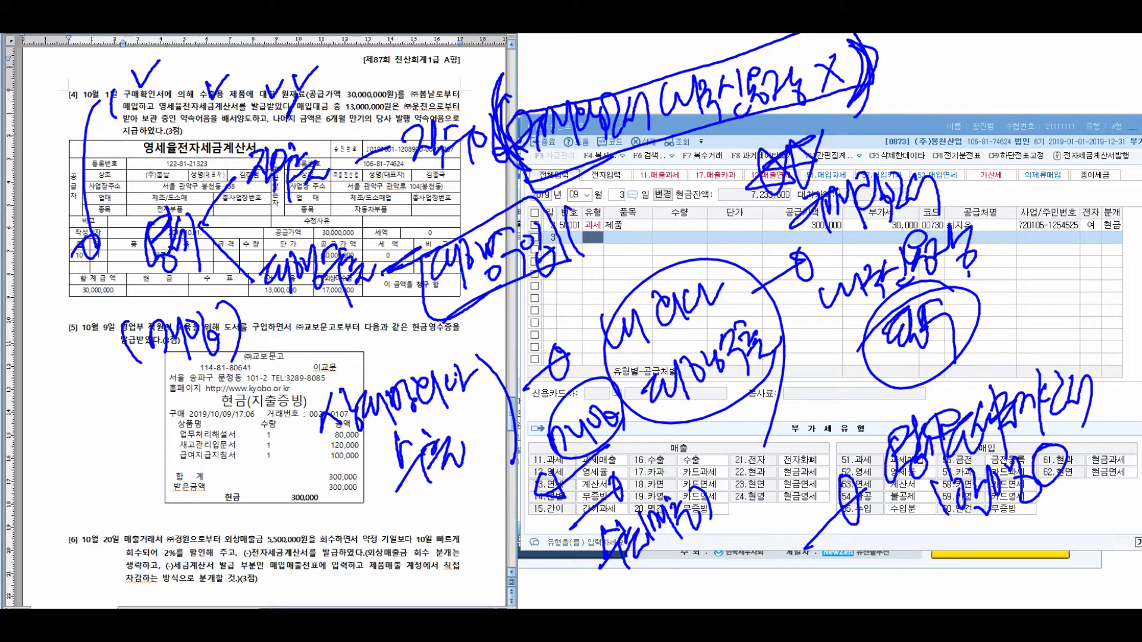
mouse_move(111, 357)
left_mouse_down()
mouse_move(100, 467)
mouse_move(113, 473)
left_mouse_up()
mouse_move(75, 517)
left_mouse_down()
mouse_move(83, 571)
mouse_move(136, 552)
mouse_move(160, 523)
mouse_move(198, 516)
mouse_move(205, 528)
mouse_move(226, 484)
mouse_move(247, 500)
mouse_move(270, 470)
mouse_move(297, 511)
left_mouse_up()
mouse_move(161, 565)
left_mouse_down()
mouse_move(298, 430)
mouse_move(72, 607)
left_mouse_up()
left_click_drag(71, 607, 196, 535)
mouse_move(60, 484)
left_mouse_down()
mouse_move(17, 524)
mouse_move(107, 476)
mouse_move(66, 506)
left_mouse_up()
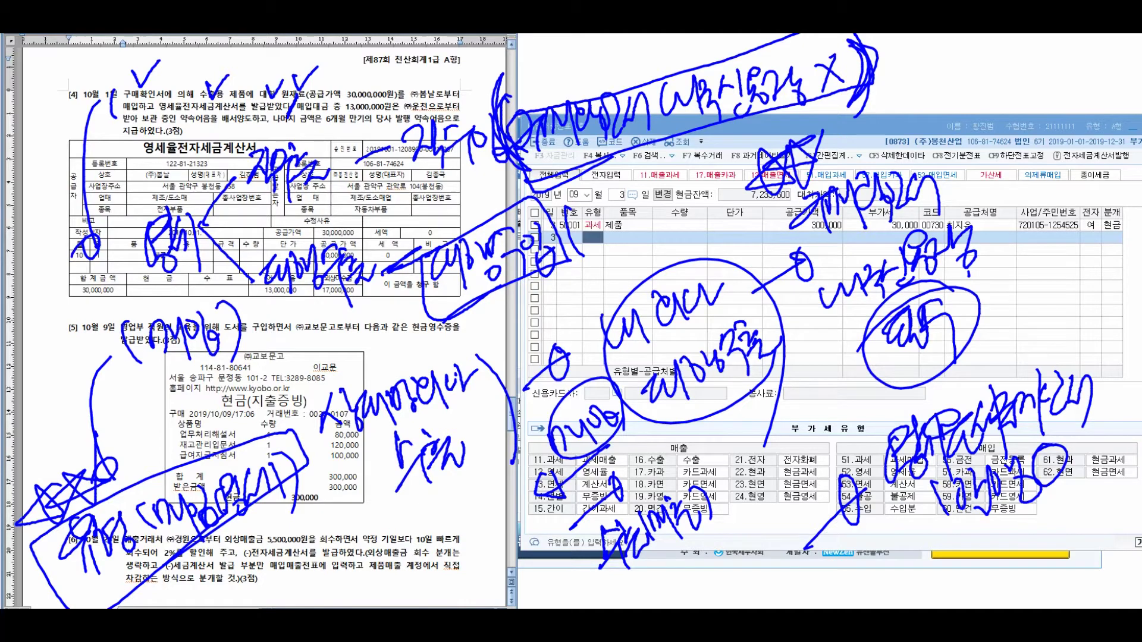
key("Escape")
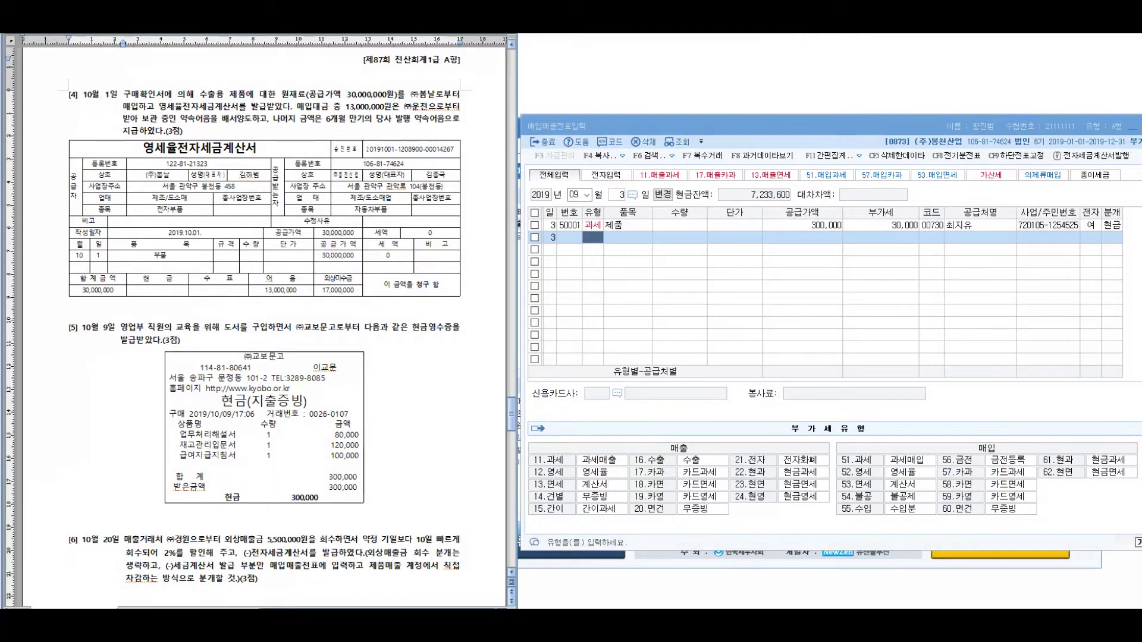
Start a purchase entry dated October 1, 2019 with VAT type 52 (영세, zero-rated purchase)
left_click(574, 194)
type("10")
key("Return")
type("1")
key("Return")
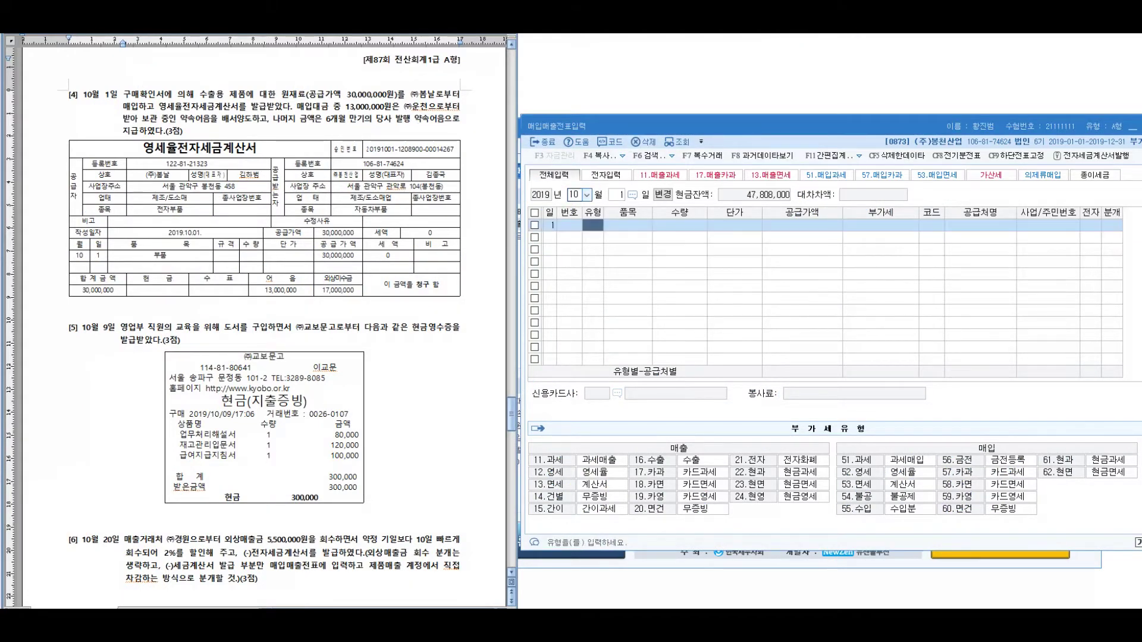
type("52")
key("Return")
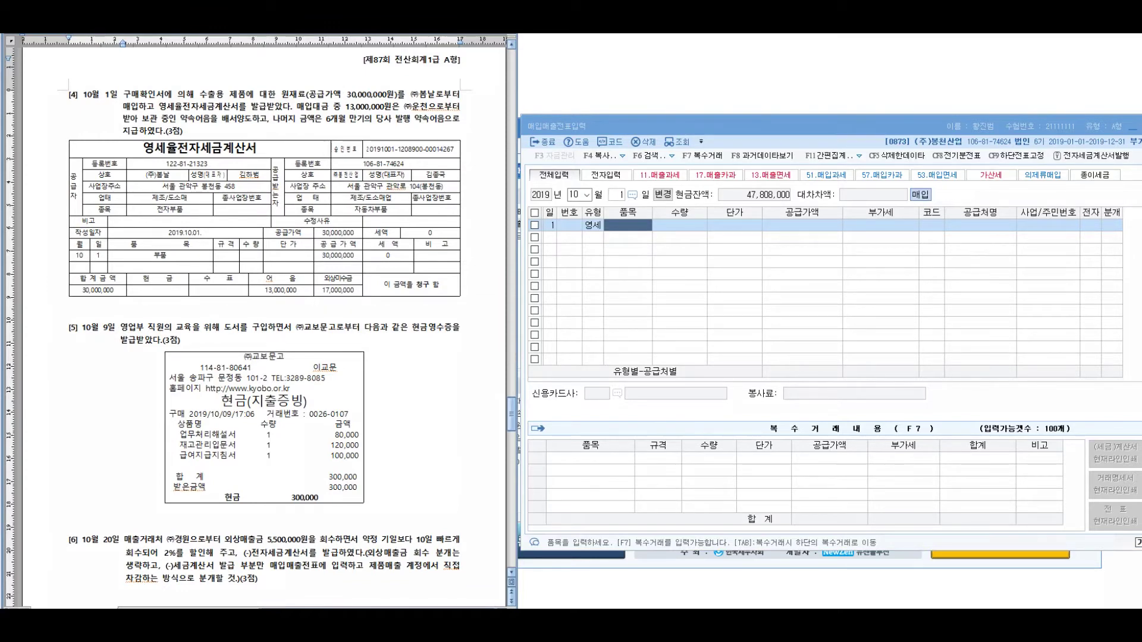
left_click_drag(114, 132, 144, 112)
left_click_drag(153, 69, 177, 55)
mouse_move(271, 122)
left_mouse_down()
mouse_move(280, 144)
mouse_move(321, 160)
mouse_move(379, 145)
mouse_move(389, 168)
mouse_move(416, 95)
left_mouse_up()
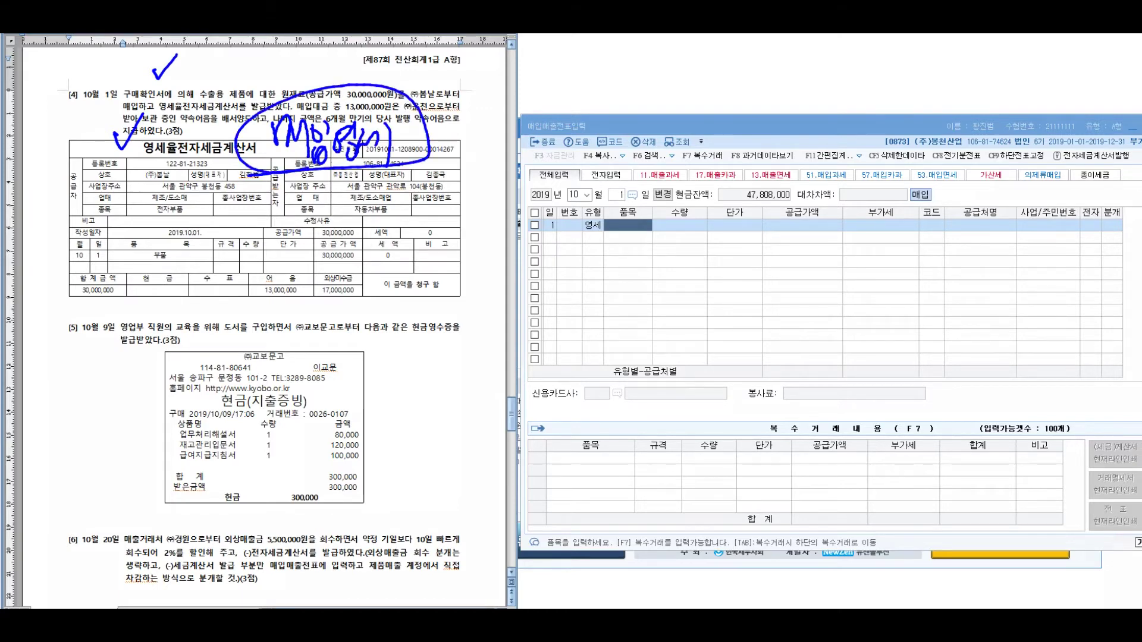
mouse_move(393, 150)
left_mouse_down()
mouse_move(524, 252)
mouse_move(562, 251)
left_mouse_up()
left_click_drag(550, 219, 443, 297)
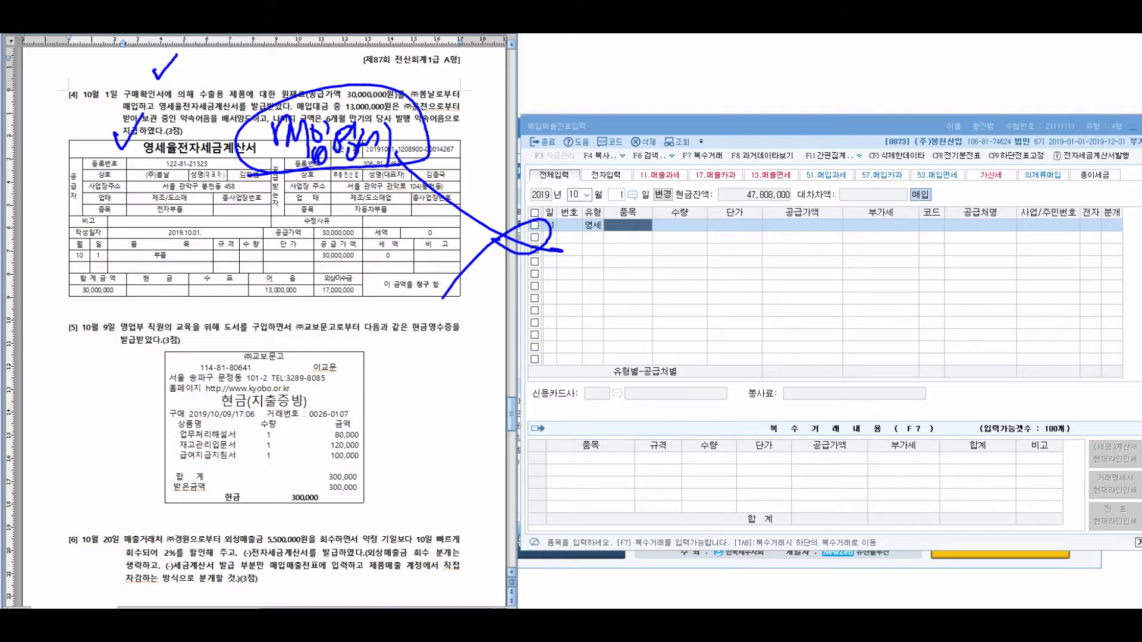
key("Escape")
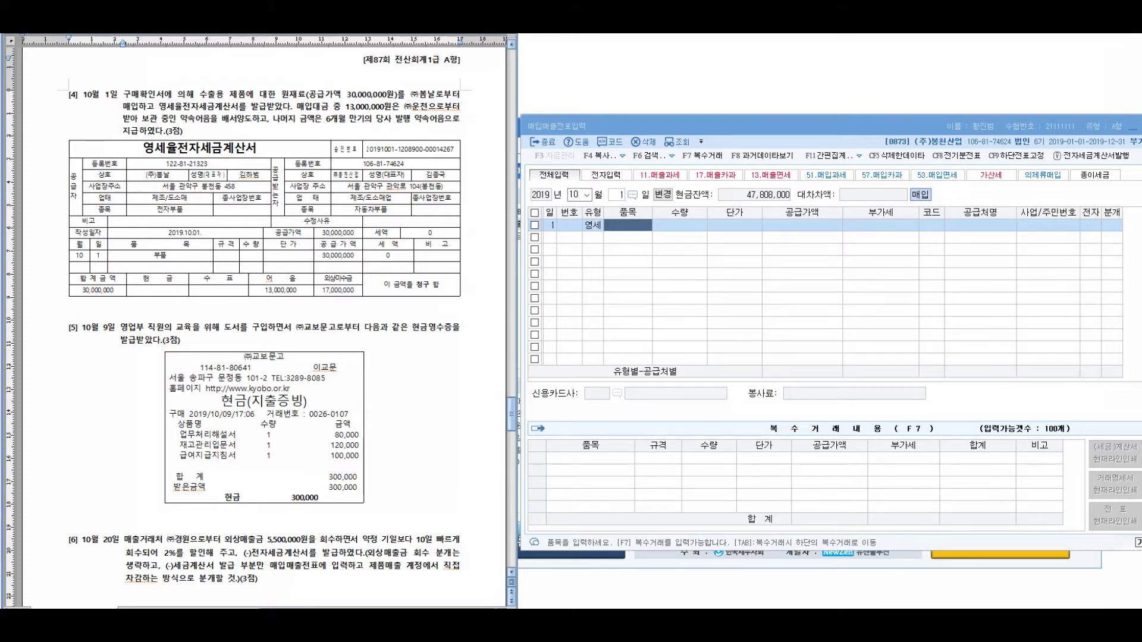
left_click_drag(307, 94, 281, 123)
left_click_drag(219, 137, 273, 145)
mouse_move(235, 92)
left_mouse_down()
mouse_move(210, 114)
mouse_move(279, 101)
left_mouse_up()
mouse_move(148, 201)
left_mouse_down()
mouse_move(159, 241)
mouse_move(225, 216)
mouse_move(239, 245)
mouse_move(277, 225)
left_mouse_up()
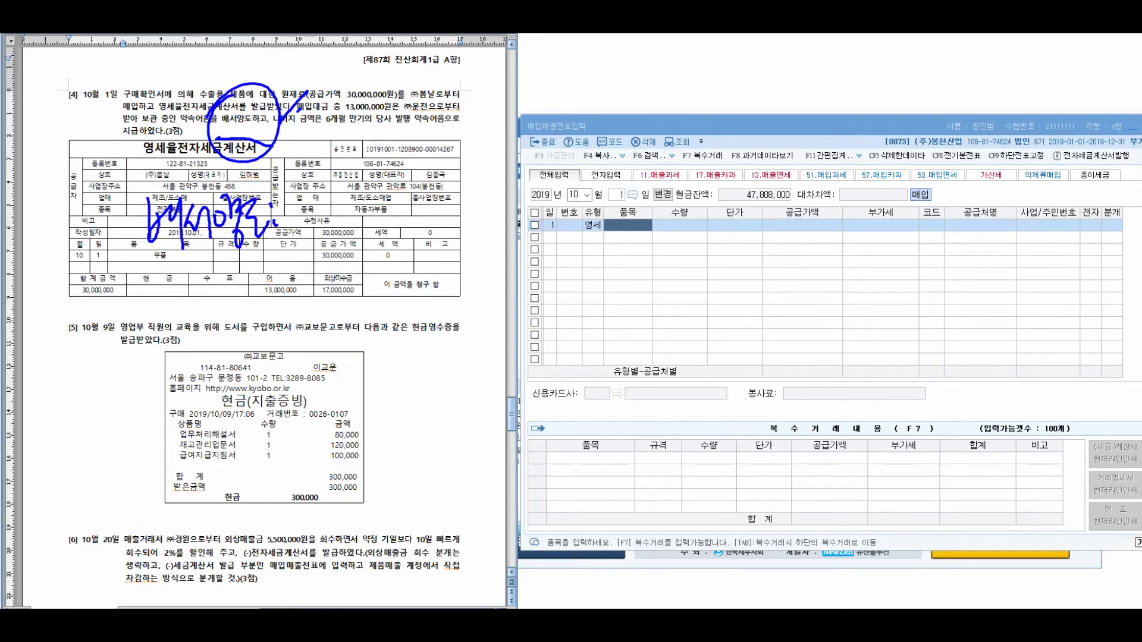
mouse_move(306, 205)
left_mouse_down()
mouse_move(348, 205)
mouse_move(416, 180)
mouse_move(461, 220)
mouse_move(489, 188)
mouse_move(523, 179)
mouse_move(544, 205)
mouse_move(619, 163)
mouse_move(647, 190)
left_mouse_up()
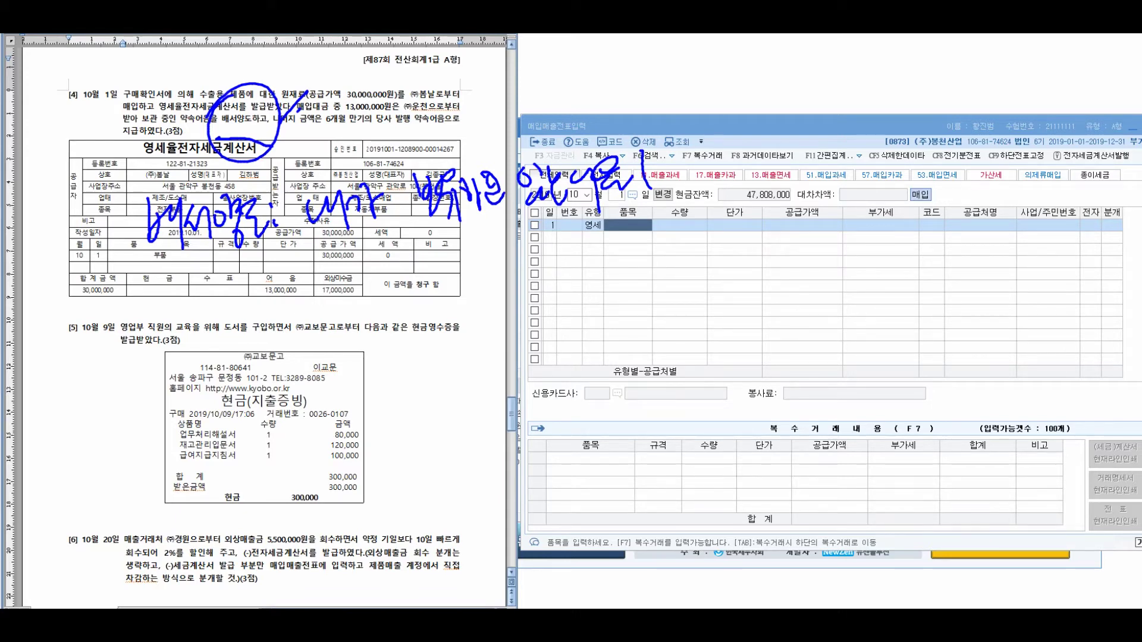
mouse_move(661, 179)
left_mouse_down()
mouse_move(682, 157)
mouse_move(707, 196)
mouse_move(767, 152)
mouse_move(777, 167)
left_mouse_up()
left_click_drag(776, 166, 812, 178)
left_click_drag(344, 276, 736, 209)
left_click_drag(313, 337, 407, 345)
left_click_drag(411, 299, 463, 345)
left_click_drag(460, 299, 558, 300)
left_click_drag(554, 289, 565, 315)
left_click_drag(559, 269, 582, 312)
left_click_drag(572, 304, 608, 283)
mouse_move(151, 441)
left_mouse_down()
mouse_move(170, 489)
mouse_move(209, 447)
mouse_move(210, 502)
left_mouse_up()
mouse_move(222, 433)
left_mouse_down()
mouse_move(234, 470)
mouse_move(263, 458)
mouse_move(315, 481)
left_mouse_up()
mouse_move(312, 432)
left_mouse_down()
mouse_move(347, 410)
mouse_move(392, 419)
left_mouse_up()
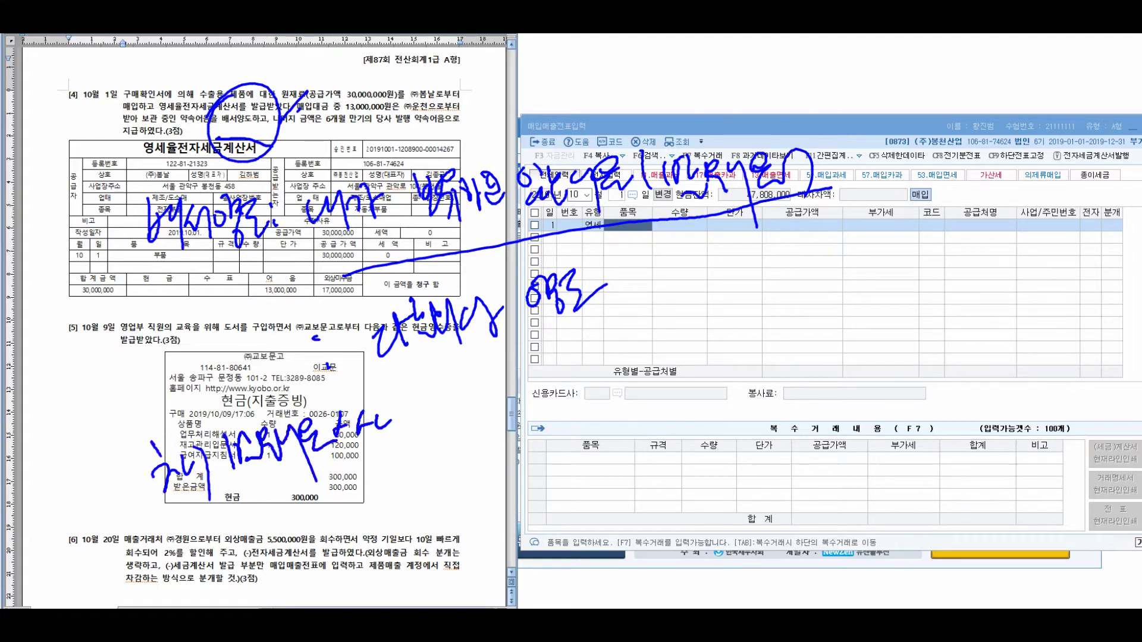
mouse_move(138, 516)
left_mouse_down()
mouse_move(417, 381)
mouse_move(145, 524)
left_mouse_up()
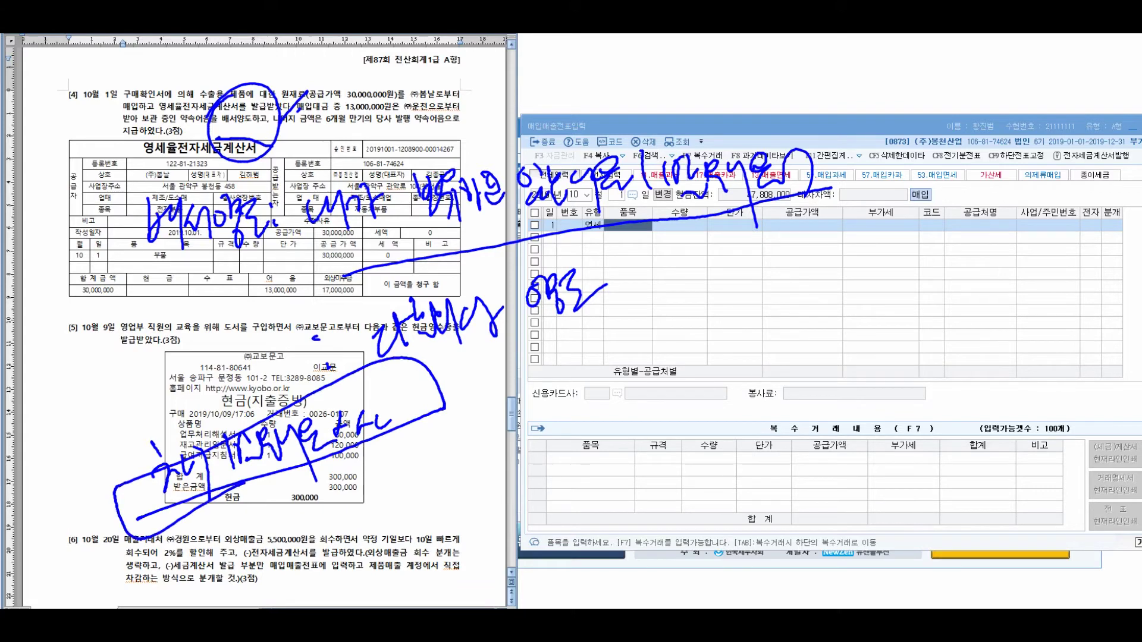
left_click_drag(321, 510, 457, 449)
mouse_move(424, 437)
left_mouse_down()
mouse_move(452, 451)
mouse_move(437, 473)
left_mouse_up()
left_click_drag(440, 430, 433, 458)
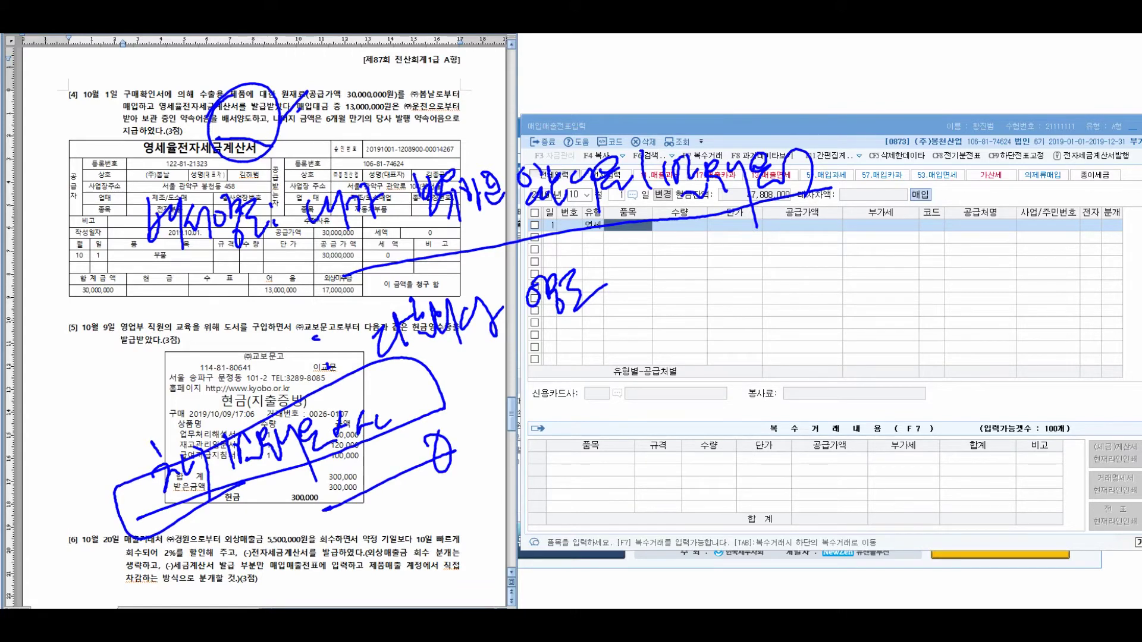
mouse_move(491, 464)
left_mouse_down()
mouse_move(513, 417)
mouse_move(539, 434)
mouse_move(569, 405)
mouse_move(586, 435)
mouse_move(622, 397)
mouse_move(695, 417)
left_mouse_up()
left_click_drag(711, 377, 716, 434)
left_click_drag(736, 352, 741, 390)
mouse_move(746, 380)
left_mouse_down()
mouse_move(760, 354)
mouse_move(774, 390)
mouse_move(798, 392)
left_mouse_up()
mouse_move(797, 345)
left_mouse_down()
mouse_move(833, 375)
mouse_move(881, 326)
mouse_move(890, 343)
left_mouse_up()
left_click_drag(896, 329, 958, 324)
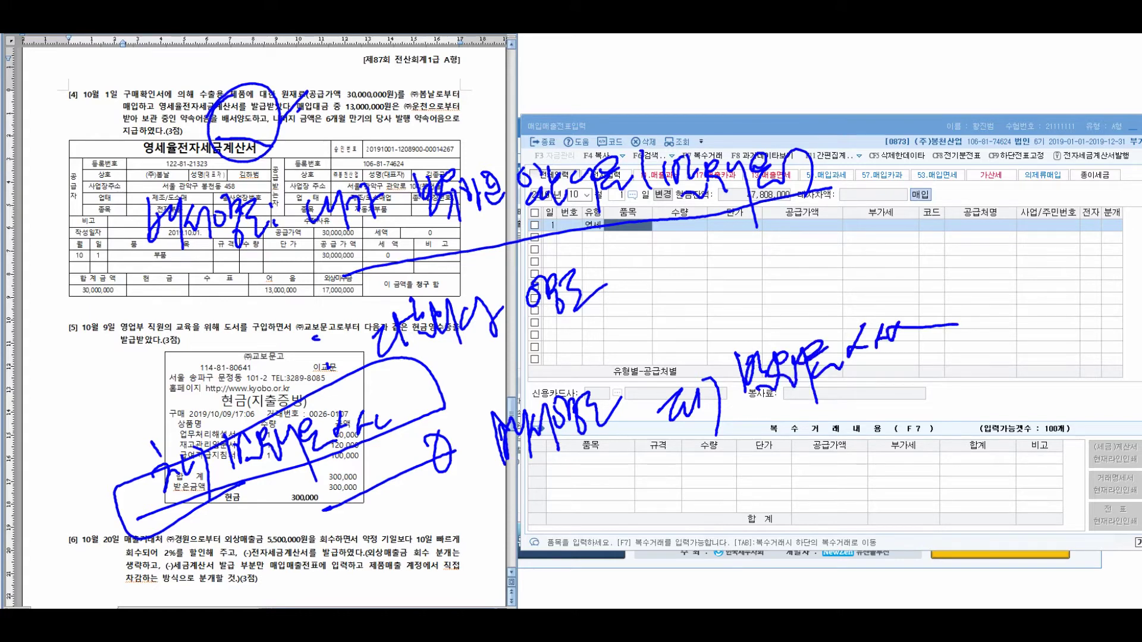
mouse_move(687, 455)
left_mouse_down()
mouse_move(928, 348)
mouse_move(741, 417)
mouse_move(758, 409)
left_mouse_up()
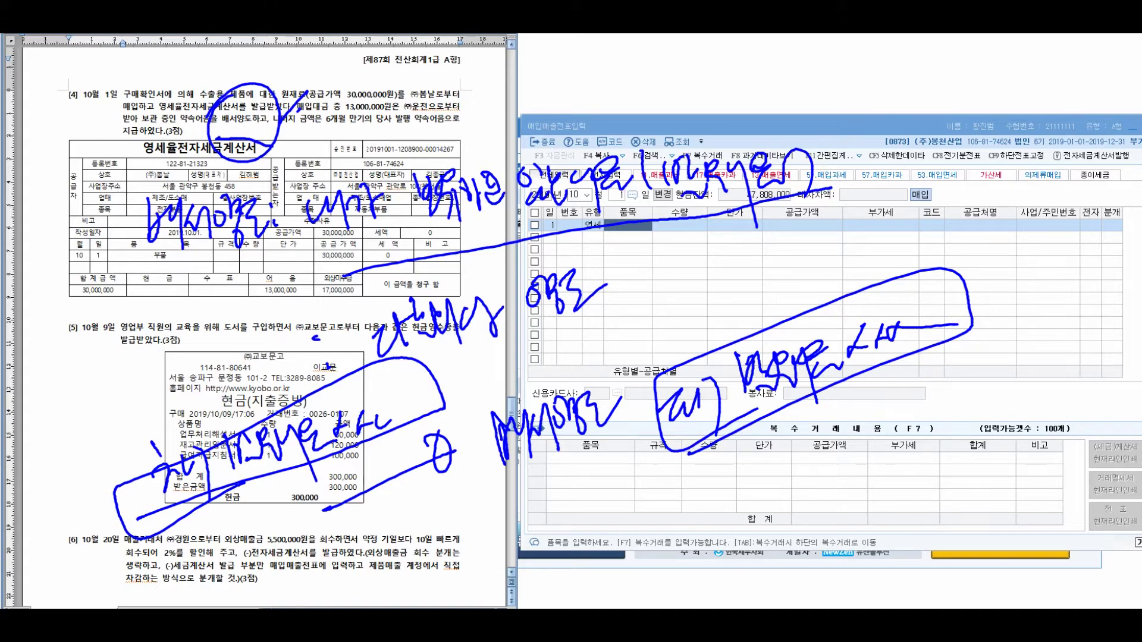
key("Escape")
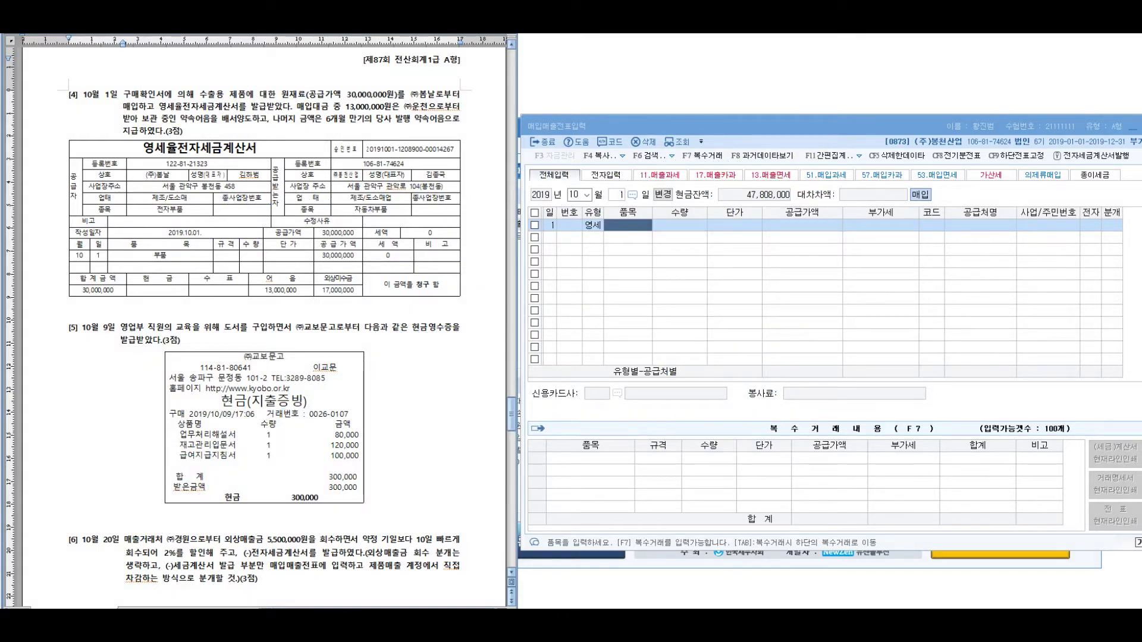
left_click_drag(280, 121, 183, 131)
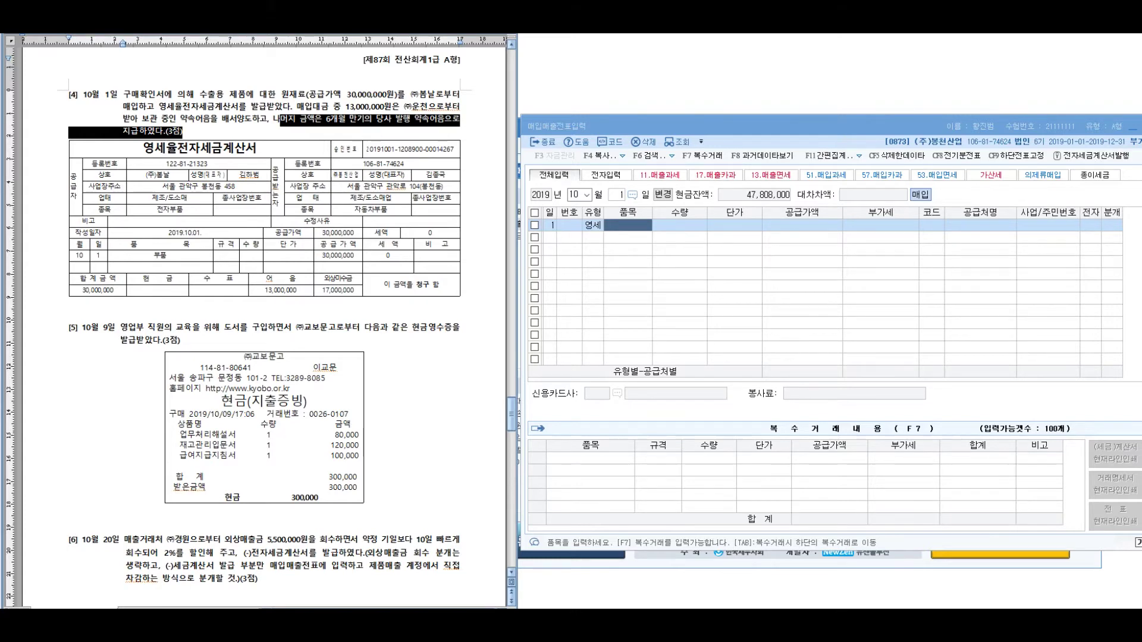
Enter 부품 as the item and 30,000,000 as the supply value, leaving quantity and unit price empty
type("부품")
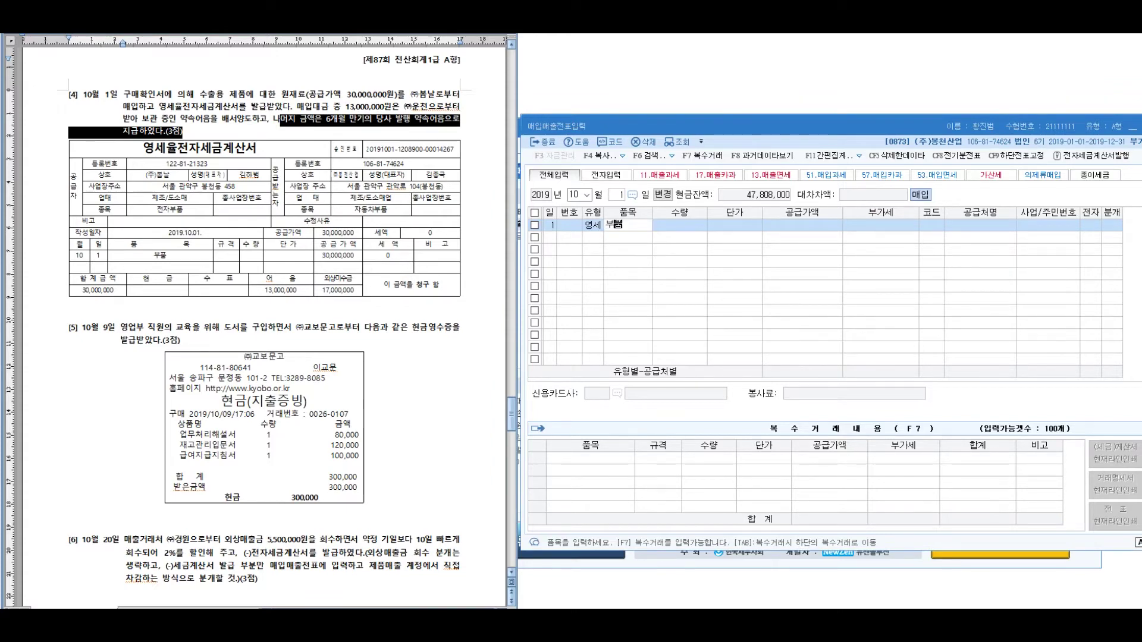
key("Return")
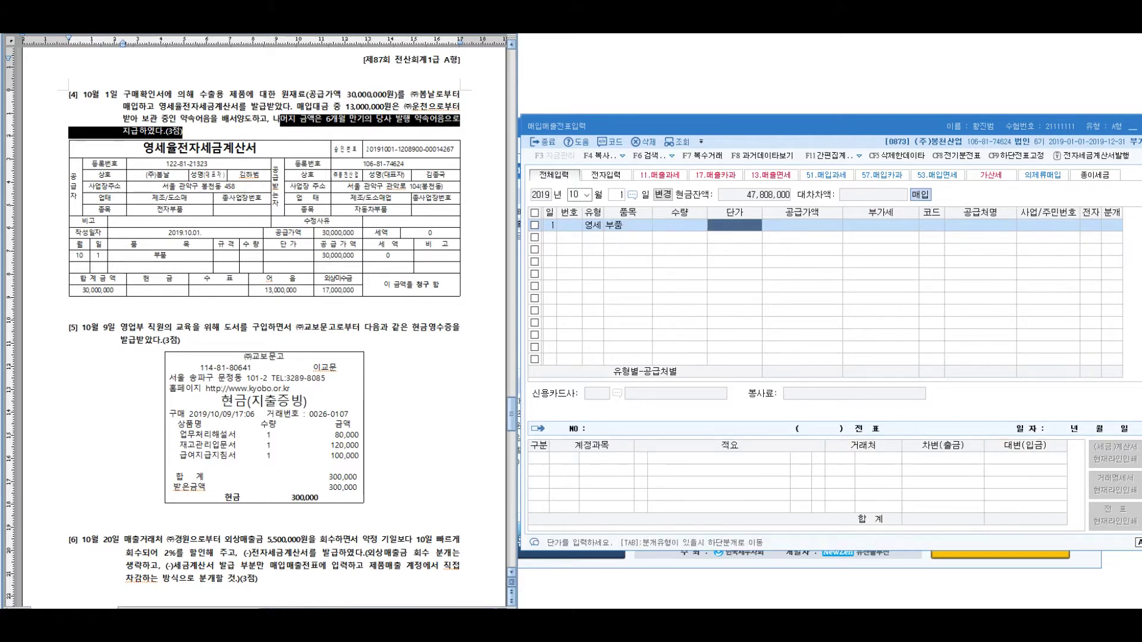
key("Return")
type("30000000")
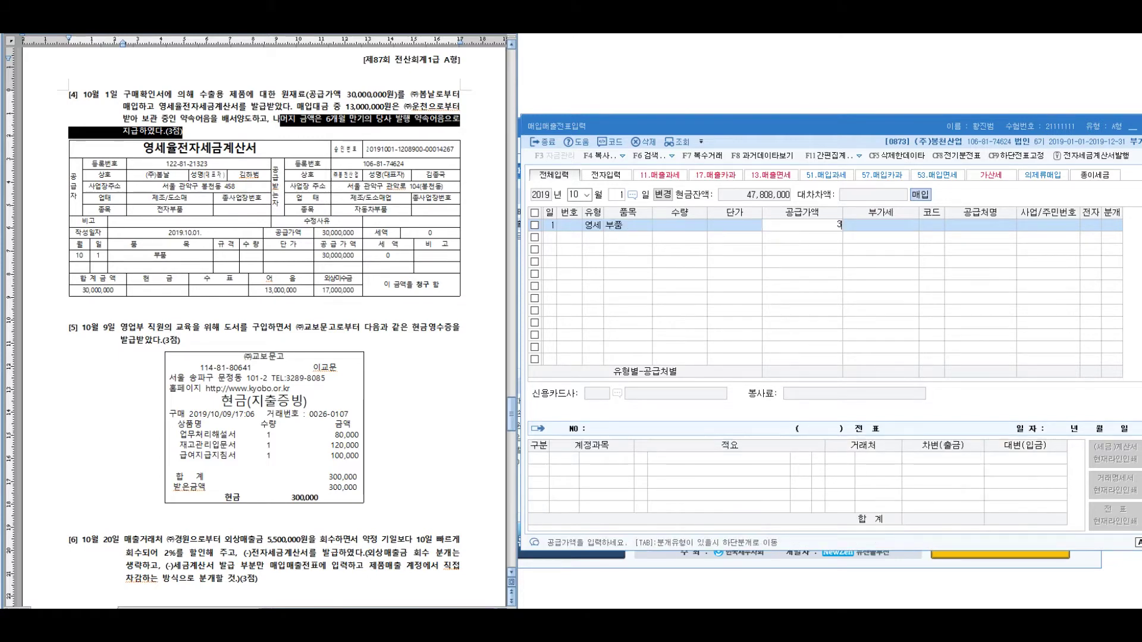
key("Return")
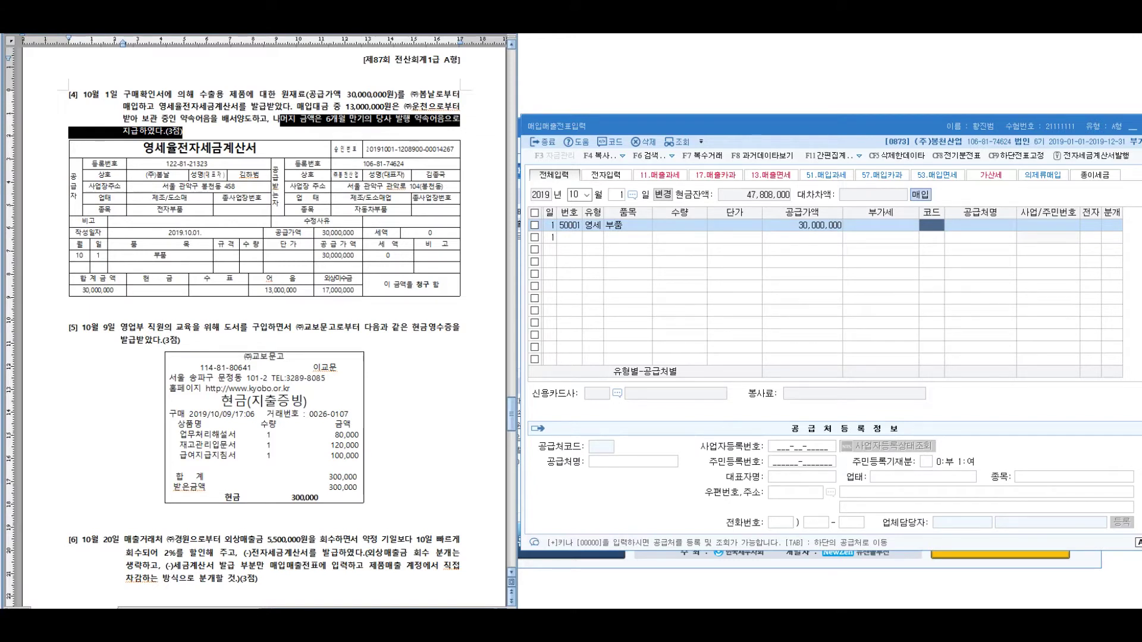
Set the supplier of the October 1 parts purchase to (주)봄날, code 00164
type("00000")
key("Return")
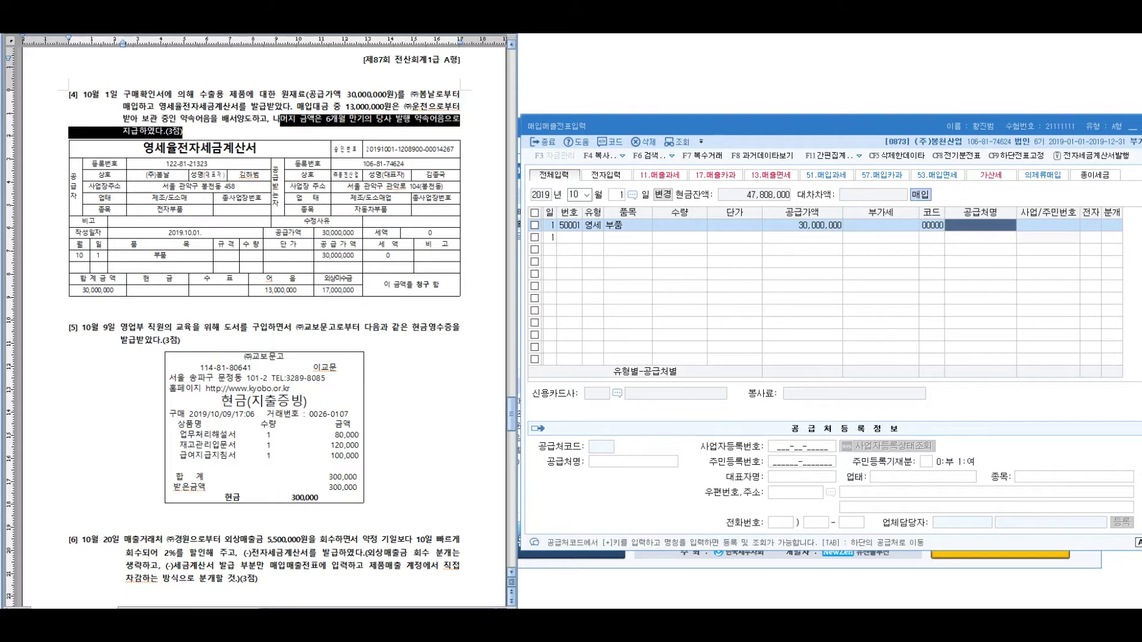
type("(주)")
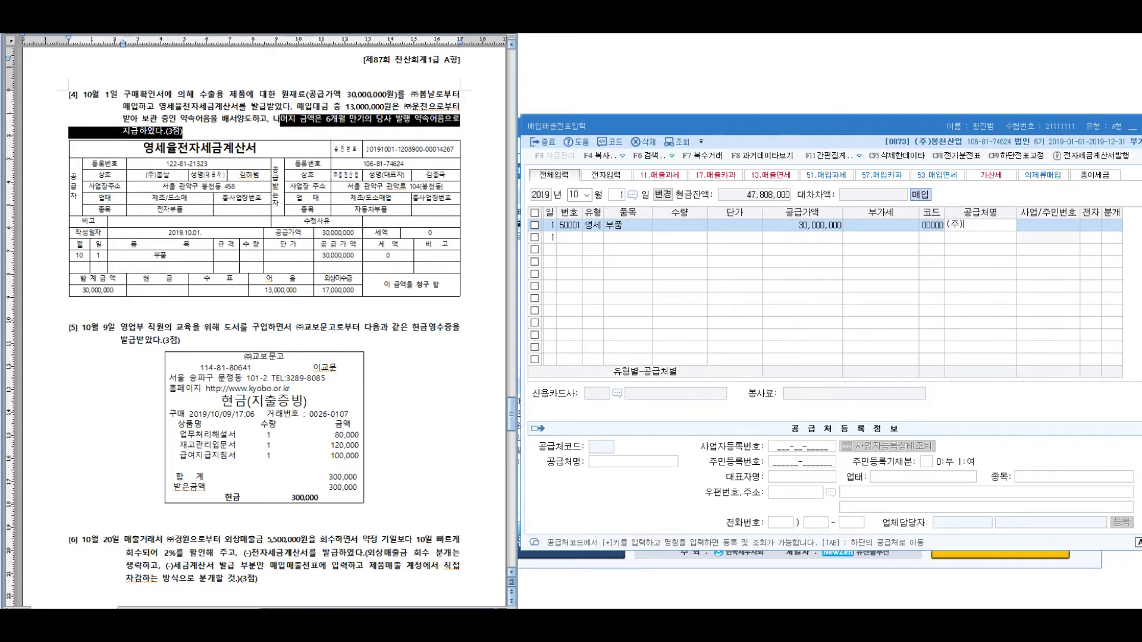
type("봄날")
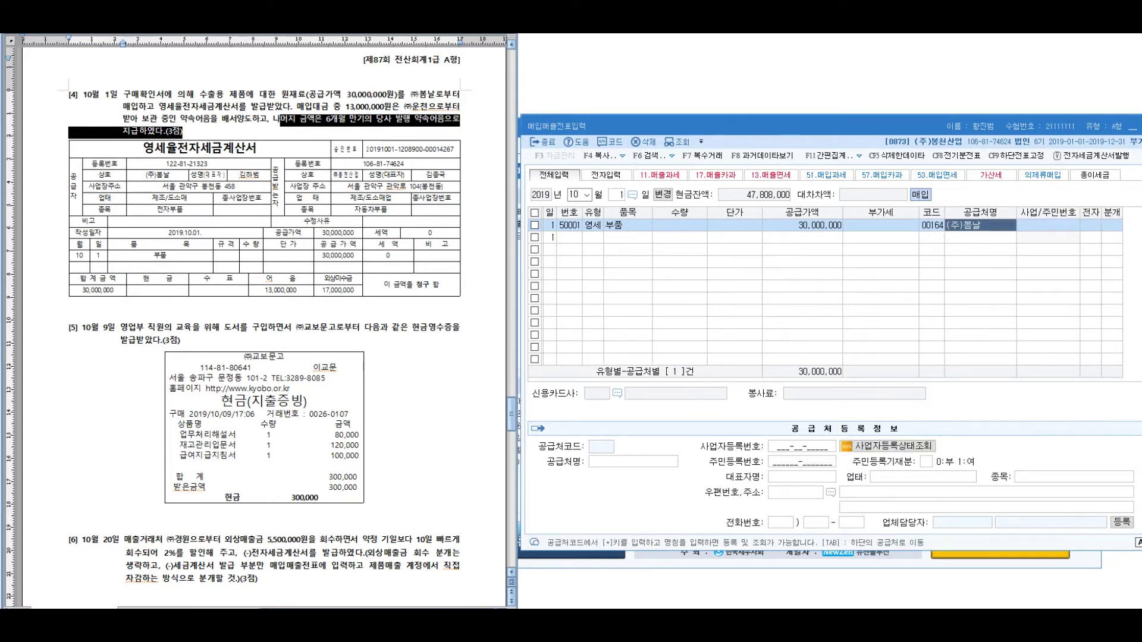
key("Return")
Mark the (주)봄날 purchase as an electronic invoice (여) and set its journal type to 3 (혼합, mixed)
type("1")
key("Return")
type("3")
key("Return")
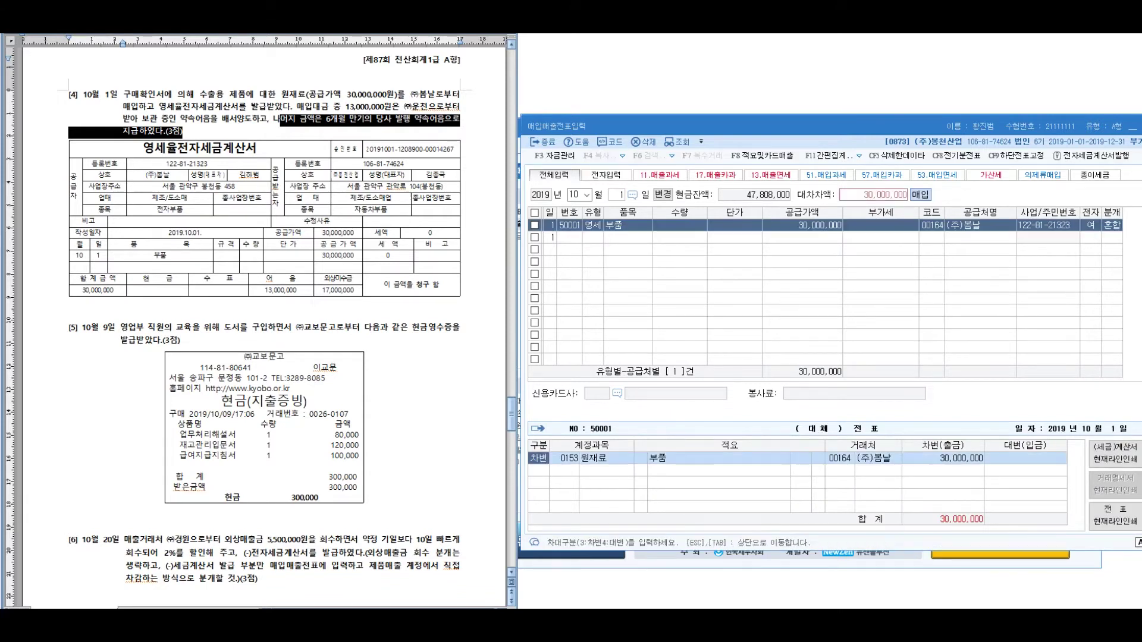
Accept the 원재료 debit line and add a credit line for account 110 받을어음
key("Return")
key("Return")
key("Return")
key("Return")
key("Return")
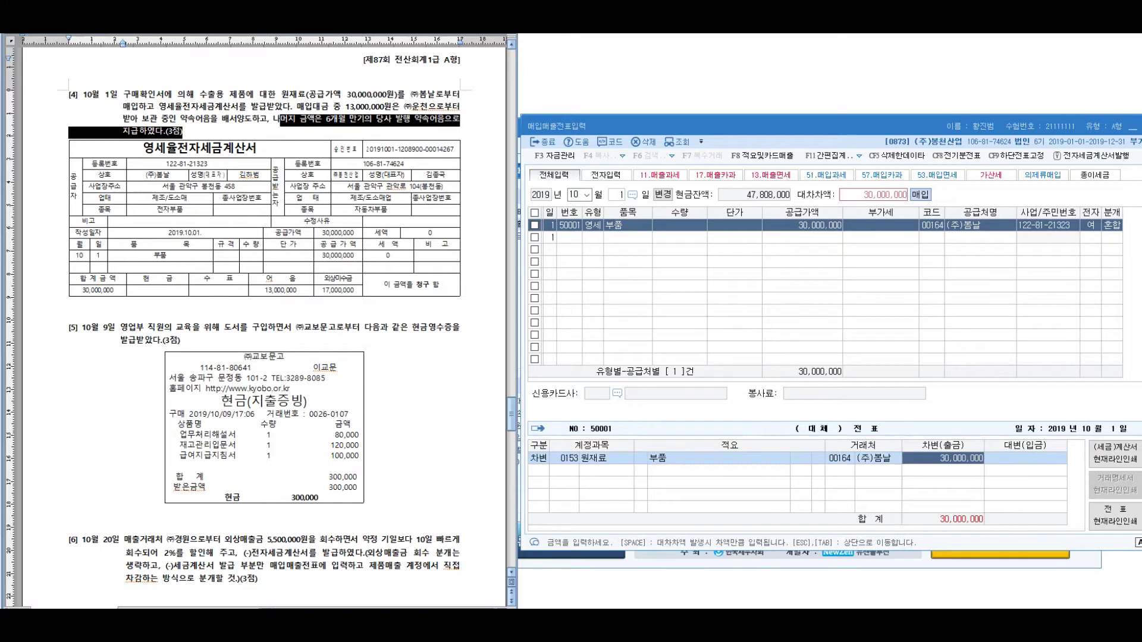
type("4")
key("Return")
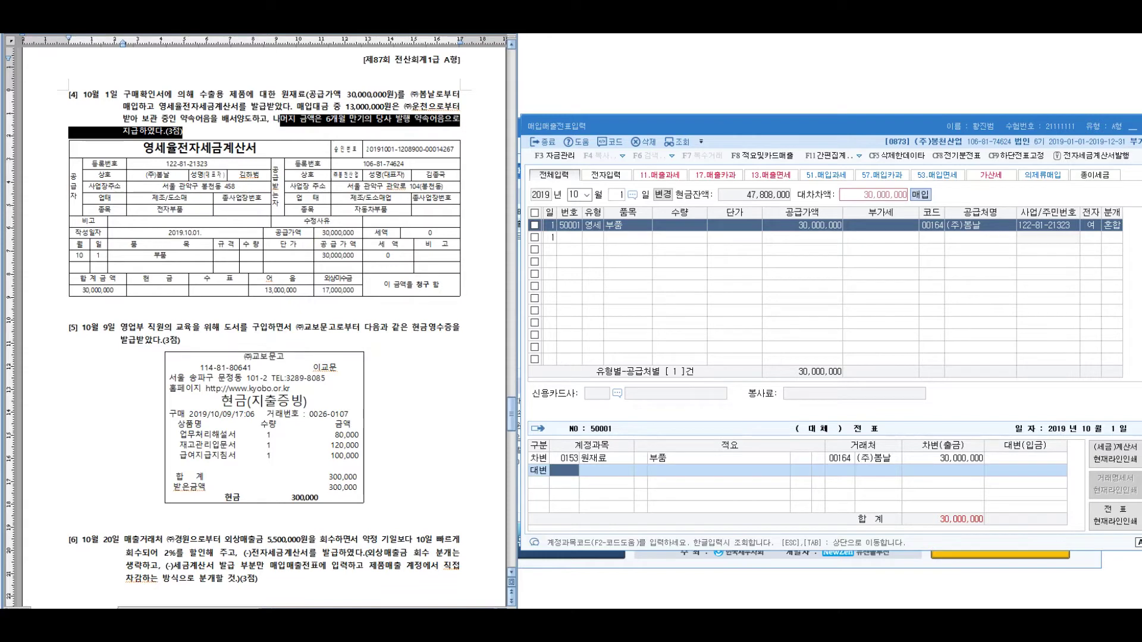
type("110")
key("Return")
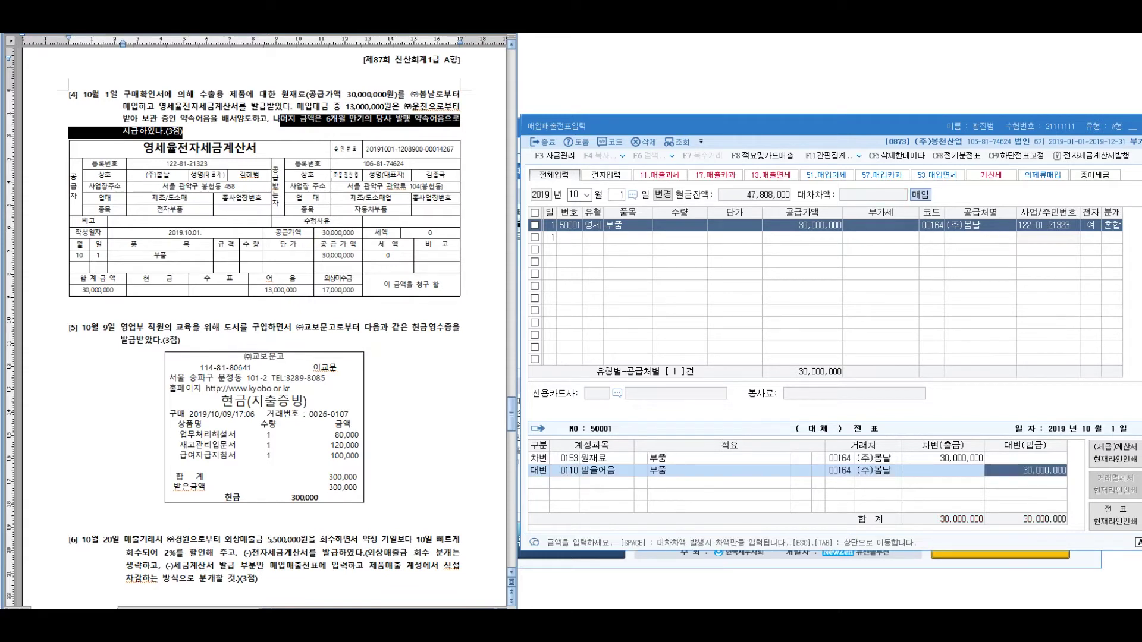
Change the trading partner on the 받을어음 credit line to (주)운천, code 00113
left_click(840, 470)
key("F2")
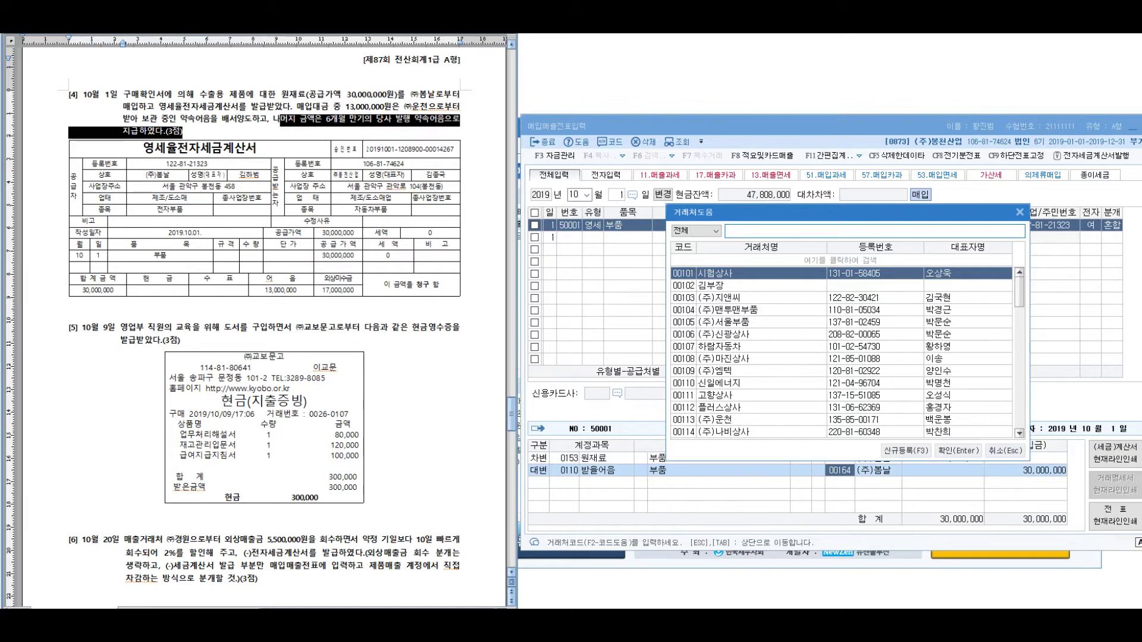
type("봄날")
key("Return")
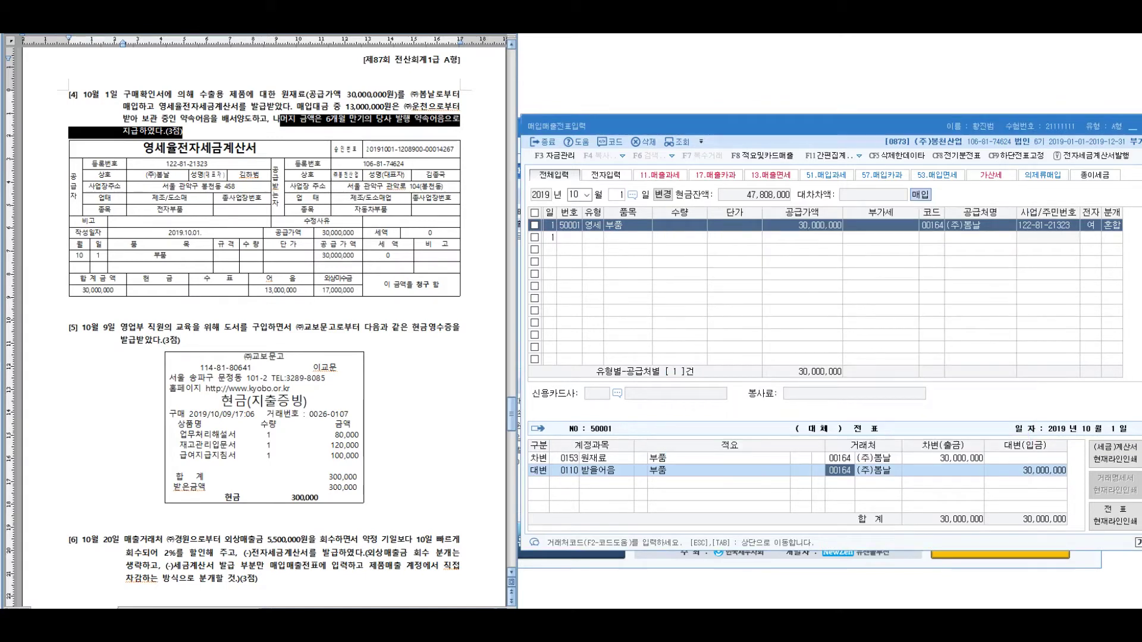
type("113")
key("Return")
key("Return")
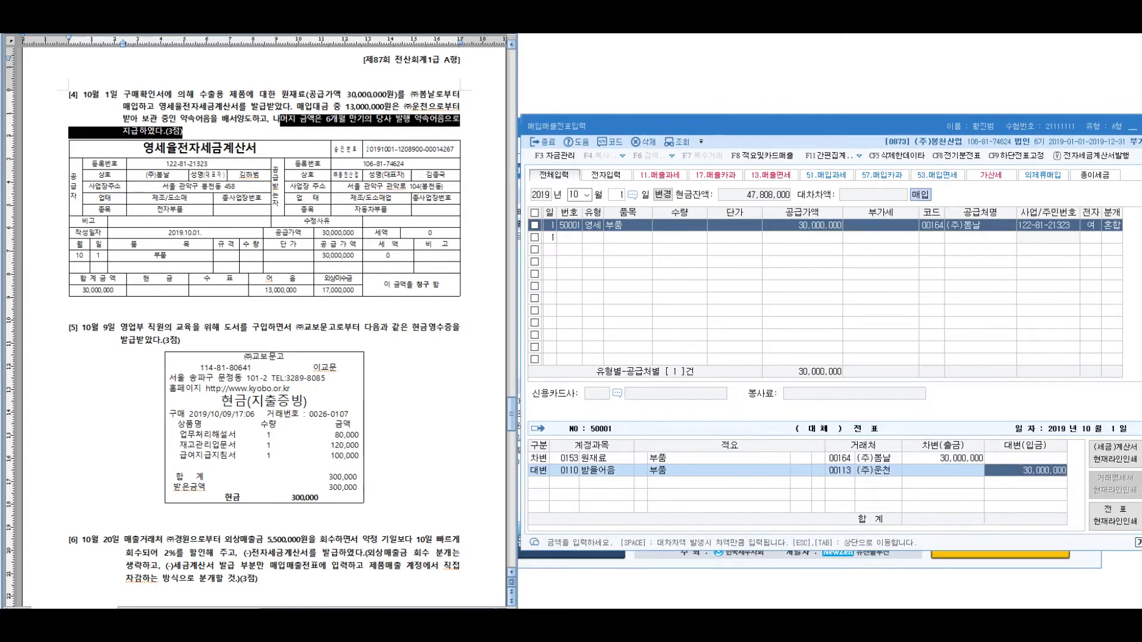
Set the credit amount of the 받을어음 line to 13,000,000
key("Escape")
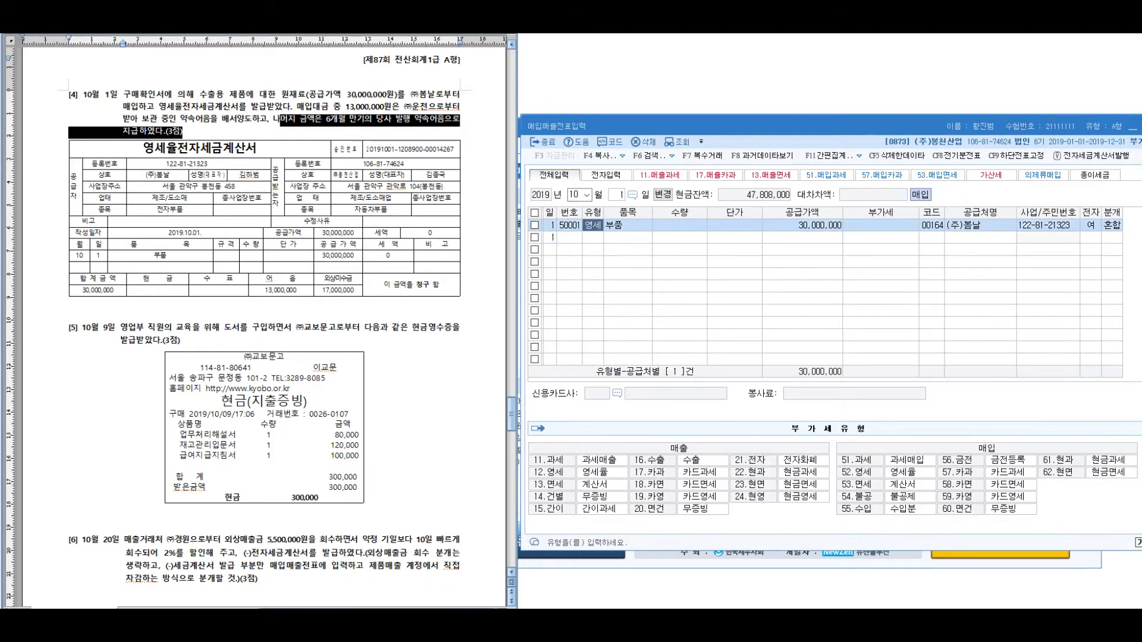
key("Return")
key("Return")
key("Return")
key("Return")
key("Tab")
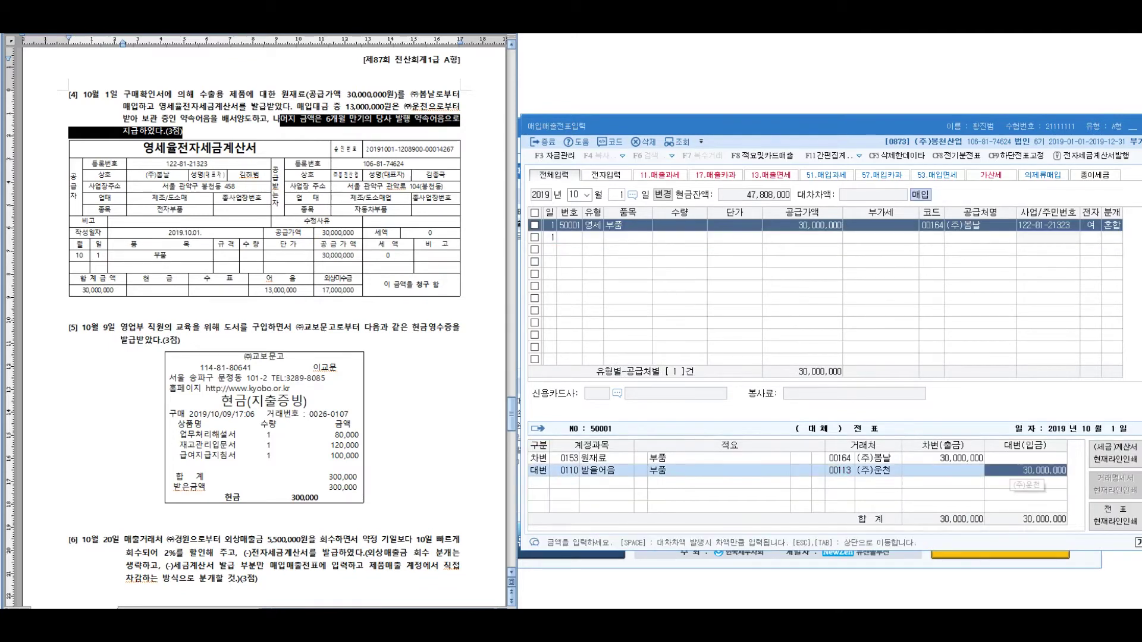
type("13000000")
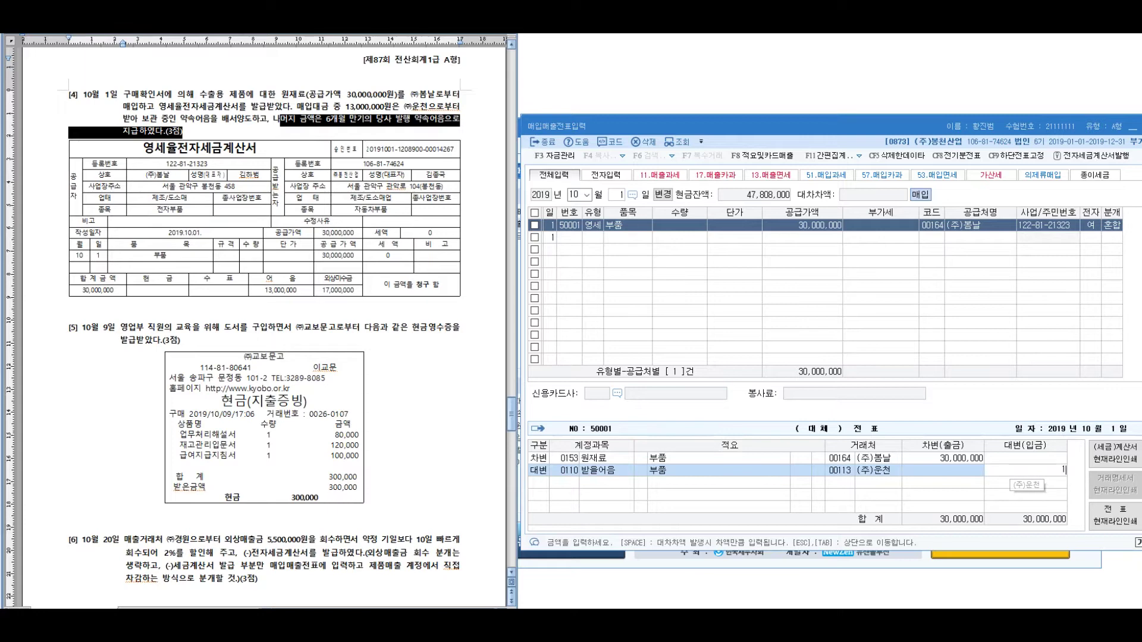
key("Return")
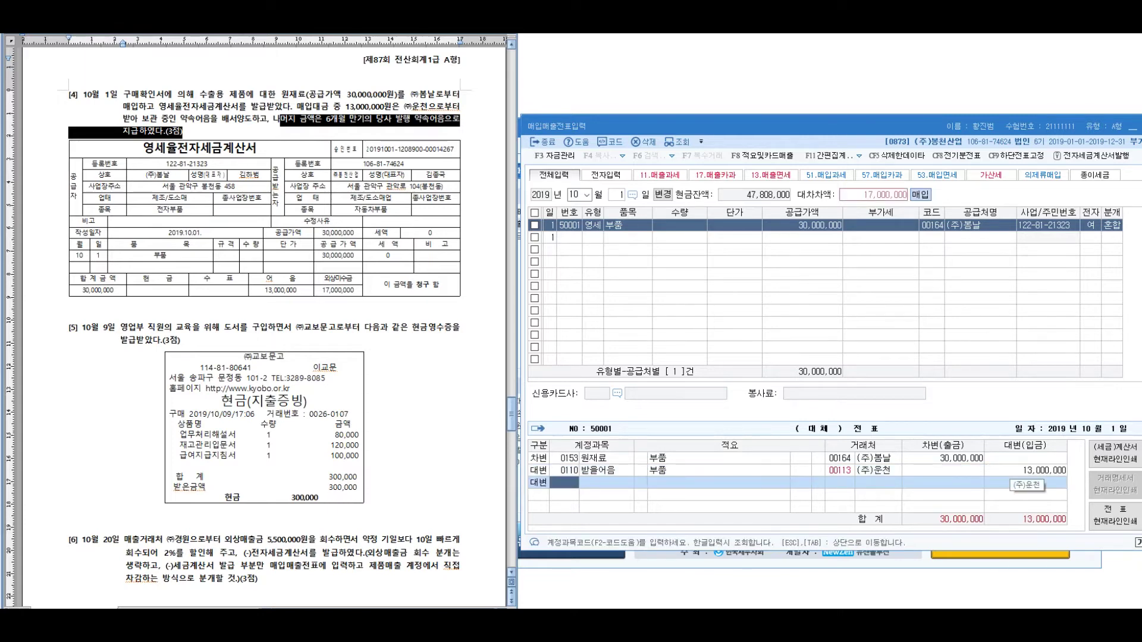
Add a credit line for account 252 지급어음 to (주)봄날 for the remaining 17,000,000 and complete the voucher
type("252")
key("Return")
key("Return")
key("Return")
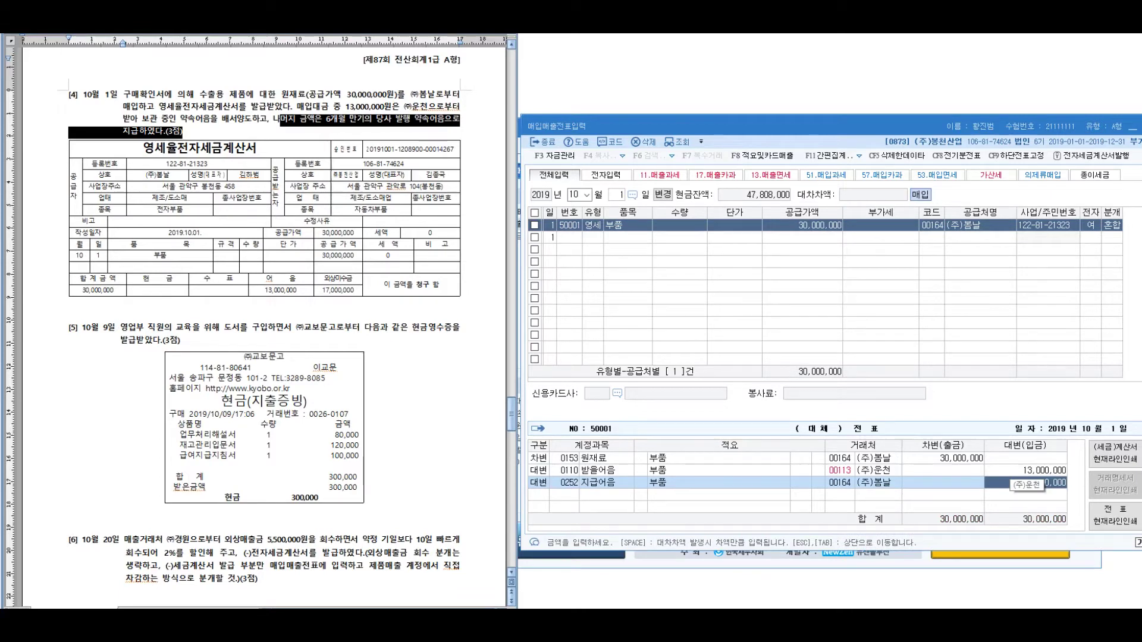
key("Return")
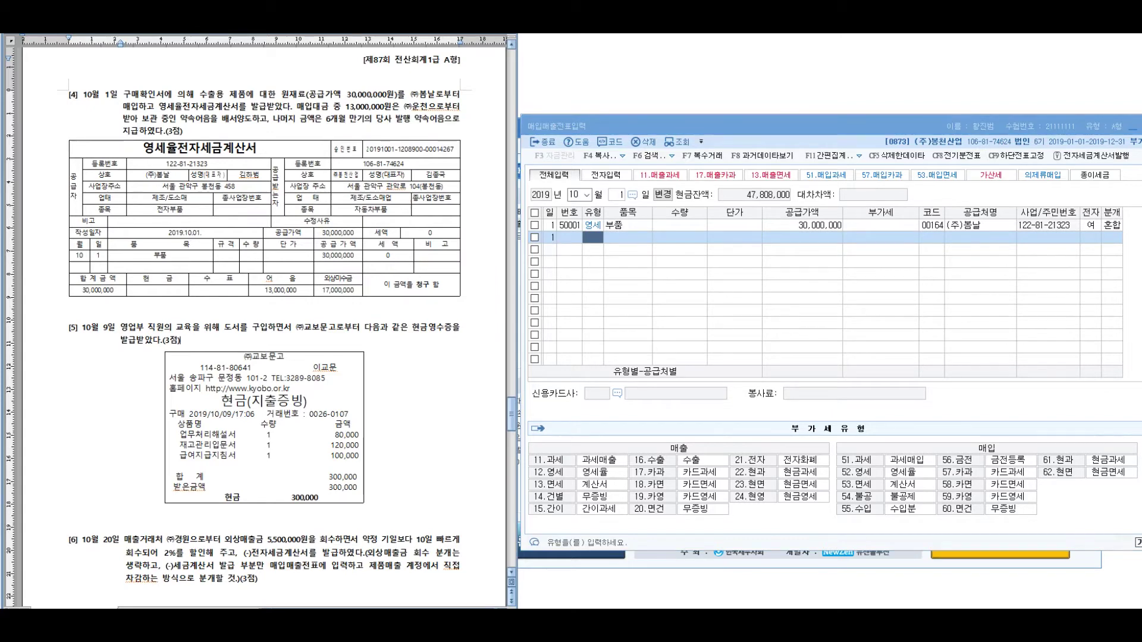
Change the voucher entry date to October 9, 2019 for question [5]
scroll(263, 321, "down", 6)
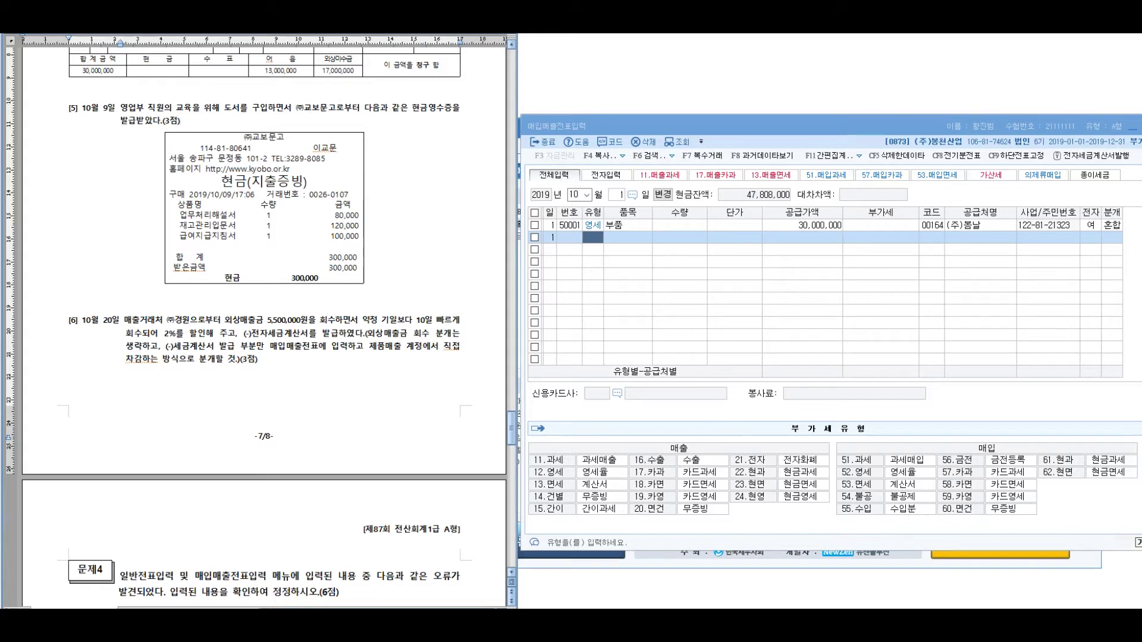
left_click(577, 194)
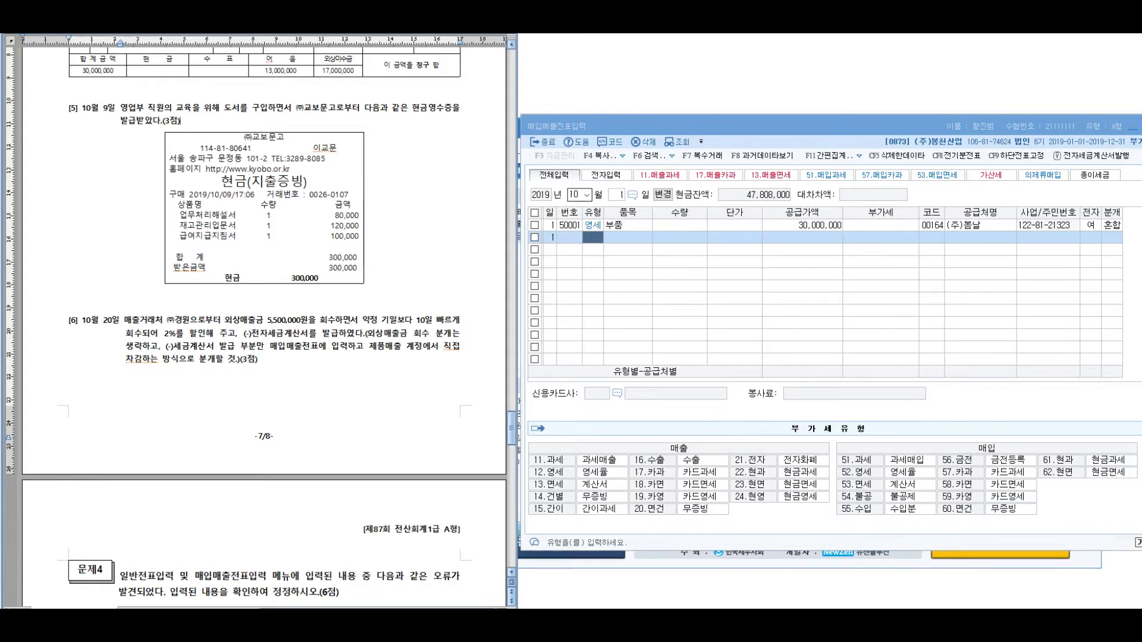
type("1109")
key("Return")
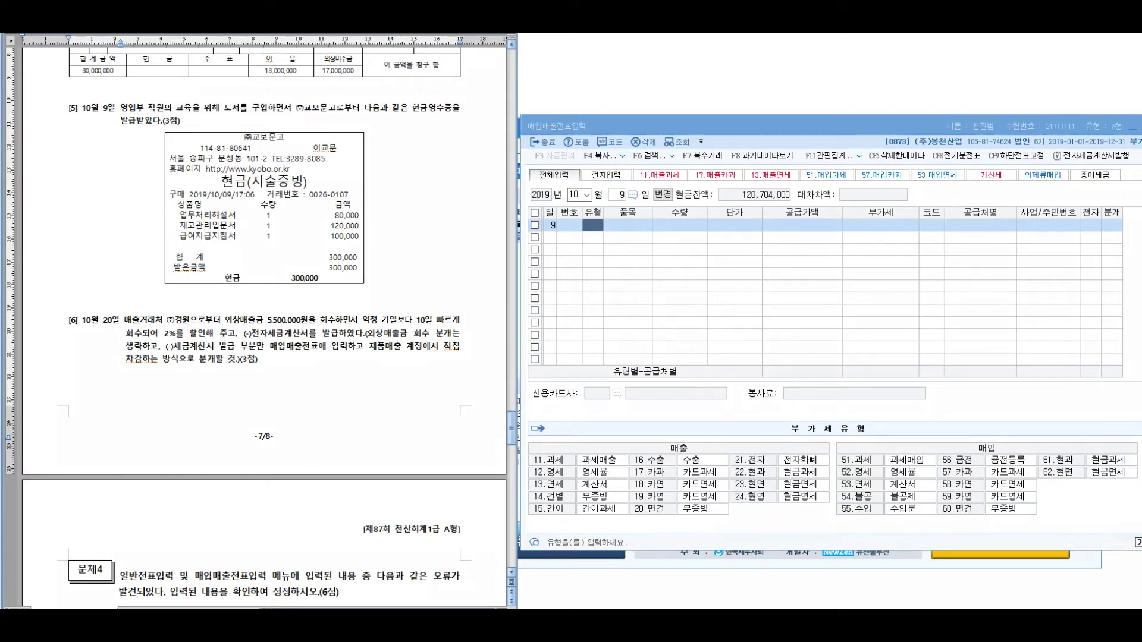
left_click_drag(409, 112, 477, 110)
mouse_move(119, 126)
left_mouse_down()
mouse_move(197, 111)
mouse_move(206, 153)
left_mouse_up()
mouse_move(280, 89)
left_mouse_down()
mouse_move(241, 116)
mouse_move(288, 70)
mouse_move(316, 66)
mouse_move(337, 67)
mouse_move(332, 105)
left_mouse_up()
mouse_move(383, 176)
left_mouse_down()
mouse_move(417, 197)
mouse_move(440, 181)
mouse_move(512, 209)
mouse_move(556, 178)
mouse_move(639, 164)
mouse_move(639, 202)
left_mouse_up()
left_click_drag(449, 242, 645, 196)
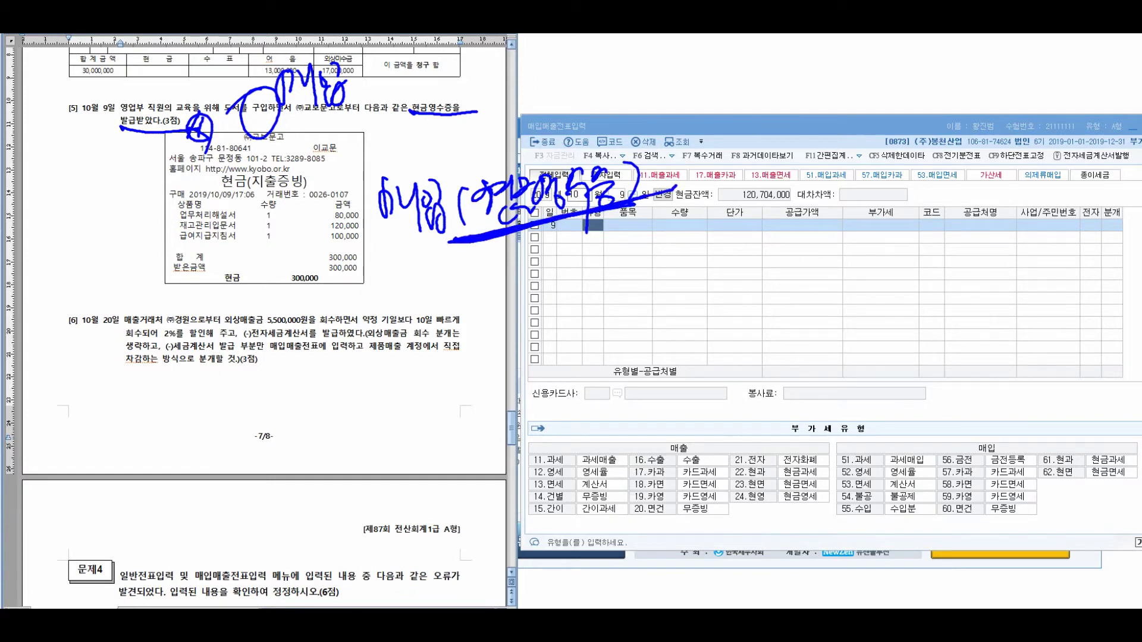
mouse_move(666, 180)
left_mouse_down()
mouse_move(717, 165)
mouse_move(755, 196)
left_mouse_up()
mouse_move(756, 153)
left_mouse_down()
mouse_move(776, 186)
mouse_move(806, 187)
mouse_move(831, 146)
mouse_move(851, 202)
left_mouse_up()
mouse_move(842, 148)
left_mouse_down()
mouse_move(874, 178)
mouse_move(973, 167)
mouse_move(982, 191)
left_mouse_up()
mouse_move(744, 119)
left_mouse_down()
mouse_move(794, 86)
mouse_move(804, 113)
left_mouse_up()
left_click_drag(791, 110, 794, 149)
left_click_drag(797, 87, 812, 128)
left_click_drag(800, 95, 832, 84)
left_click_drag(818, 101, 845, 128)
mouse_move(736, 228)
left_mouse_down()
mouse_move(736, 277)
mouse_move(773, 216)
left_mouse_up()
mouse_move(764, 233)
left_mouse_down()
mouse_move(771, 269)
mouse_move(786, 229)
mouse_move(788, 259)
left_mouse_up()
left_click_drag(773, 259, 791, 274)
left_click_drag(782, 221, 818, 247)
mouse_move(797, 246)
left_mouse_down()
mouse_move(798, 276)
mouse_move(827, 271)
left_mouse_up()
mouse_move(812, 217)
left_mouse_down()
mouse_move(826, 262)
mouse_move(844, 247)
left_mouse_up()
mouse_move(845, 211)
left_mouse_down()
mouse_move(850, 268)
mouse_move(870, 243)
left_mouse_up()
mouse_move(866, 208)
left_mouse_down()
mouse_move(863, 259)
mouse_move(877, 265)
left_mouse_up()
left_click_drag(880, 204, 895, 274)
mouse_move(899, 229)
left_mouse_down()
mouse_move(945, 211)
mouse_move(944, 237)
left_mouse_up()
mouse_move(956, 202)
left_mouse_down()
mouse_move(974, 209)
mouse_move(964, 250)
left_mouse_up()
mouse_move(959, 229)
left_mouse_down()
mouse_move(992, 214)
mouse_move(996, 234)
left_mouse_up()
left_click_drag(976, 232, 992, 261)
left_click_drag(997, 208, 1017, 238)
left_click_drag(1019, 179, 1023, 231)
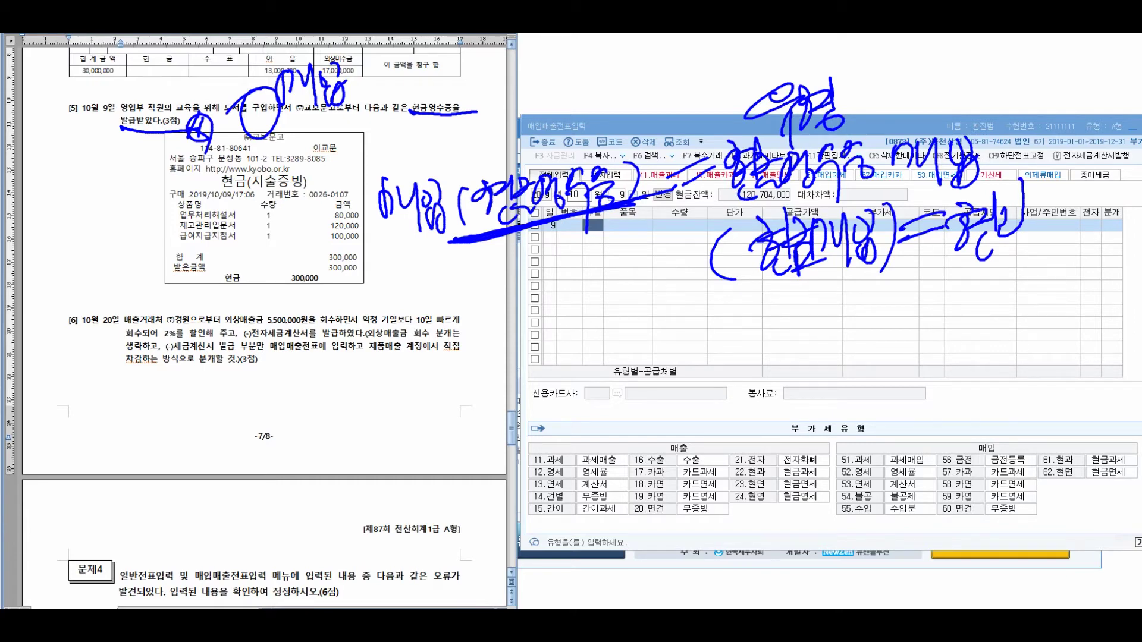
left_click_drag(1001, 202, 1001, 241)
left_click_drag(1024, 203, 1047, 221)
left_click_drag(1048, 179, 1052, 237)
left_click_drag(1018, 253, 1086, 220)
mouse_move(953, 281)
left_mouse_down()
mouse_move(1122, 241)
mouse_move(1074, 248)
left_mouse_up()
left_click_drag(985, 267, 1035, 255)
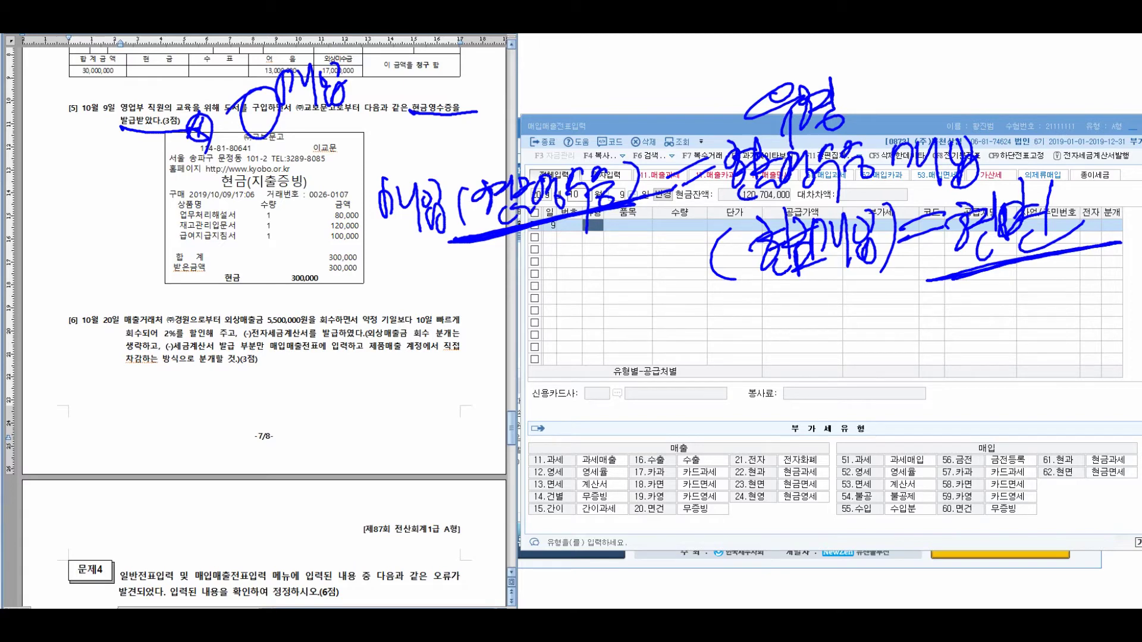
mouse_move(130, 191)
left_mouse_down()
mouse_move(110, 399)
mouse_move(143, 404)
left_mouse_up()
mouse_move(178, 375)
left_mouse_down()
mouse_move(200, 407)
mouse_move(185, 432)
left_mouse_up()
left_click_drag(203, 384, 236, 427)
mouse_move(150, 459)
left_mouse_down()
mouse_move(159, 492)
mouse_move(208, 446)
mouse_move(229, 491)
left_mouse_up()
mouse_move(197, 333)
left_mouse_down()
mouse_move(178, 491)
mouse_move(226, 334)
left_mouse_up()
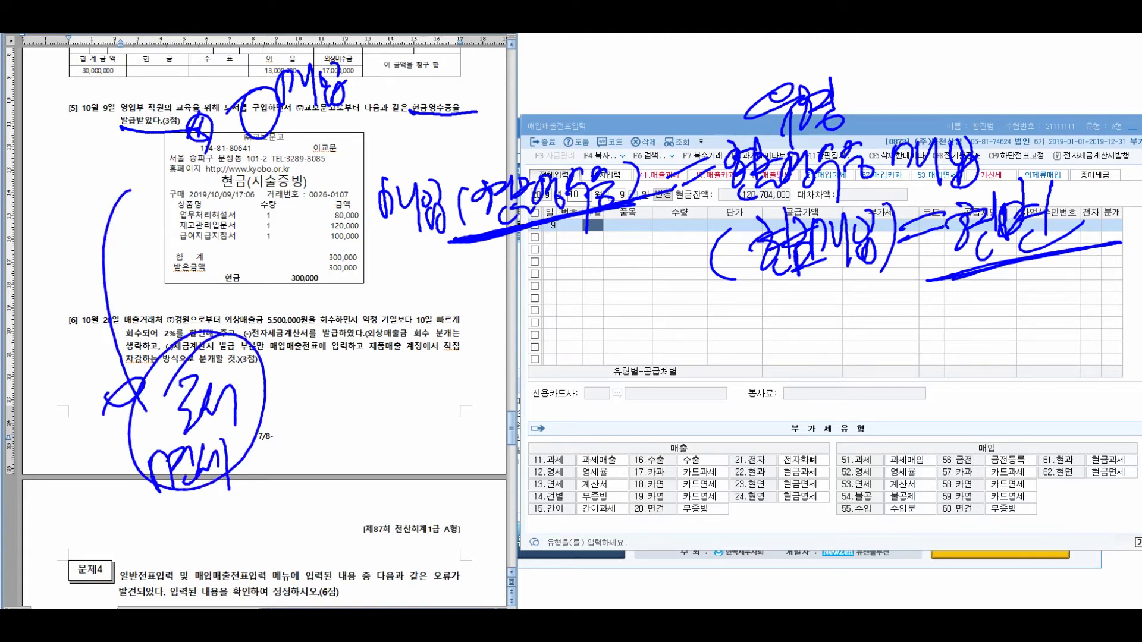
mouse_move(151, 510)
left_mouse_down()
mouse_move(197, 568)
mouse_move(217, 559)
mouse_move(238, 506)
mouse_move(291, 494)
mouse_move(306, 523)
mouse_move(353, 494)
mouse_move(372, 537)
left_mouse_up()
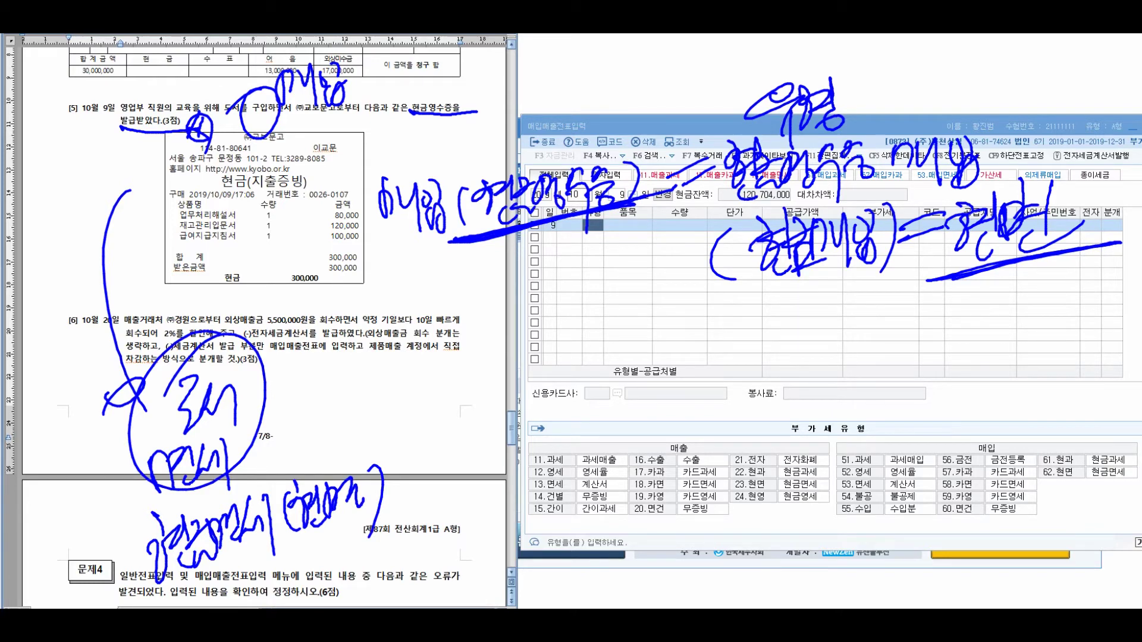
key("Escape")
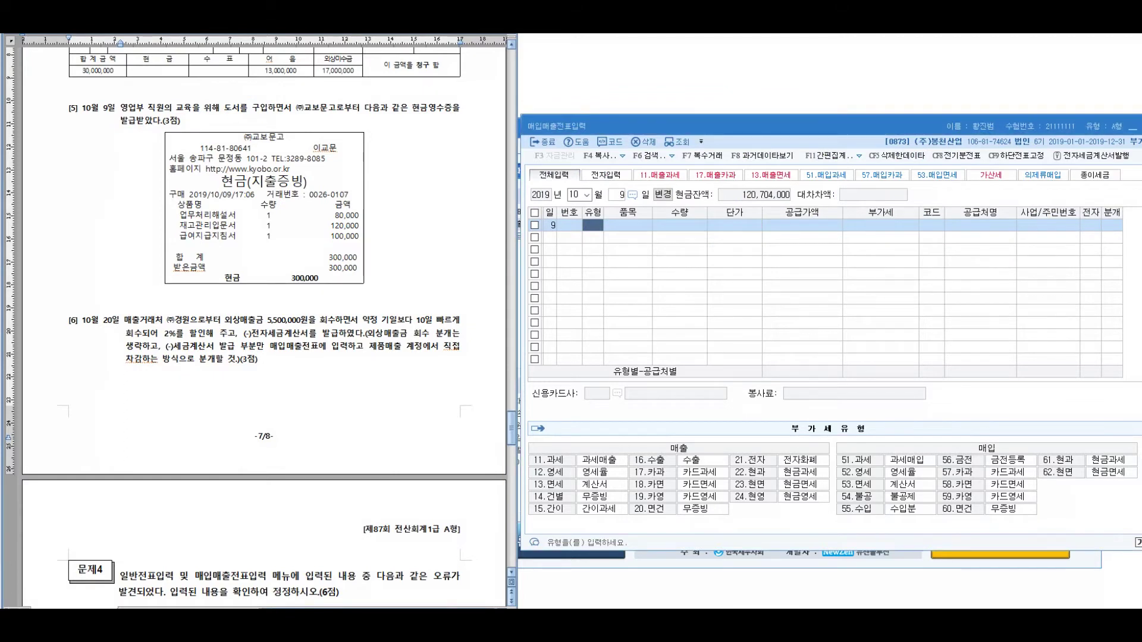
Enter a type 62 (현면) purchase of 도서 with a supply value of 300,000, leaving quantity and unit price empty
type("62")
key("Return")
type("도서")
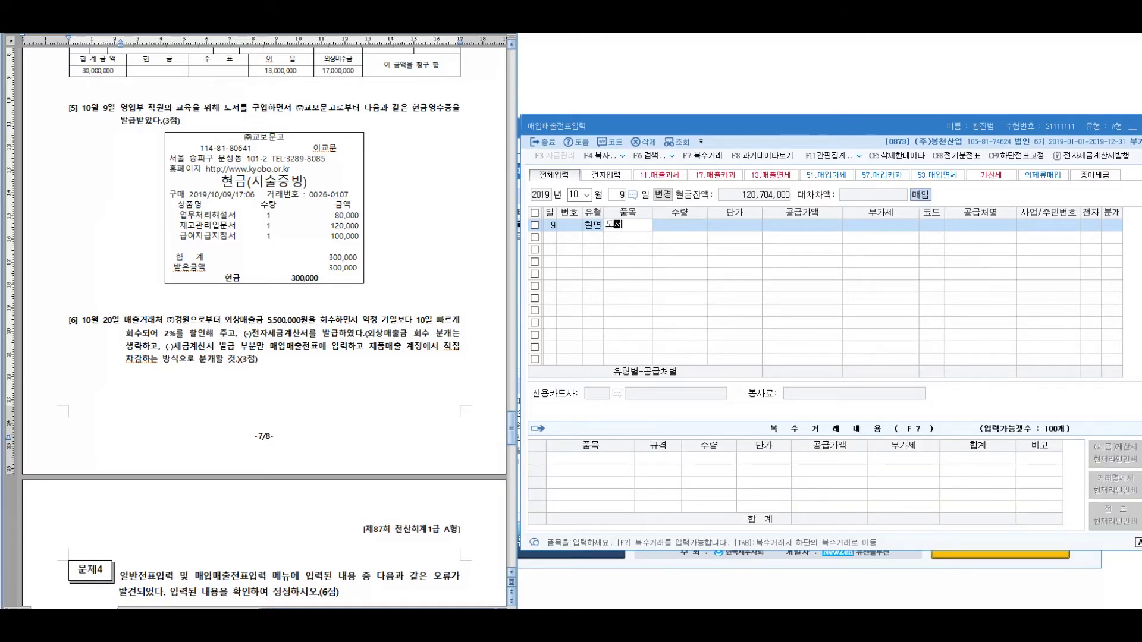
key("Return")
key("Return")
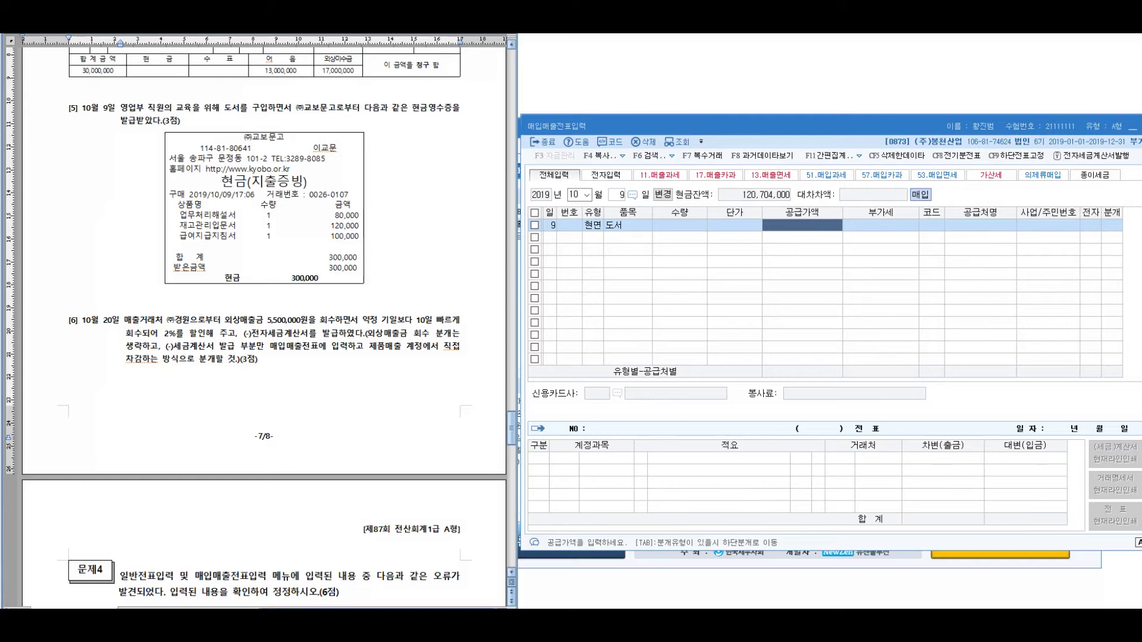
type("300000")
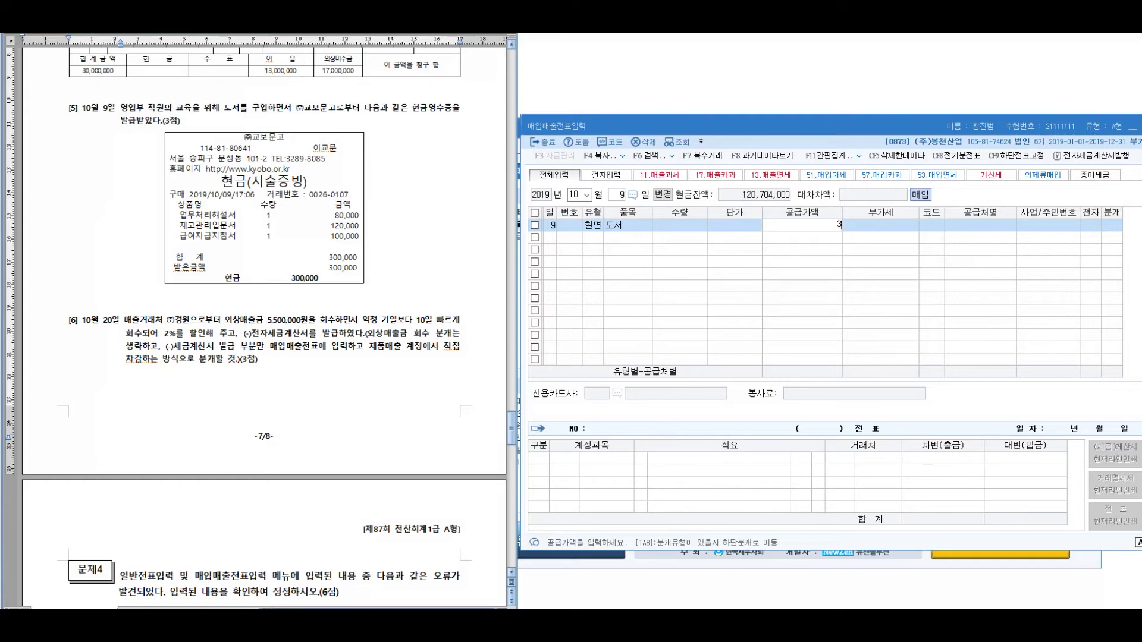
key("Return")
key("Return")
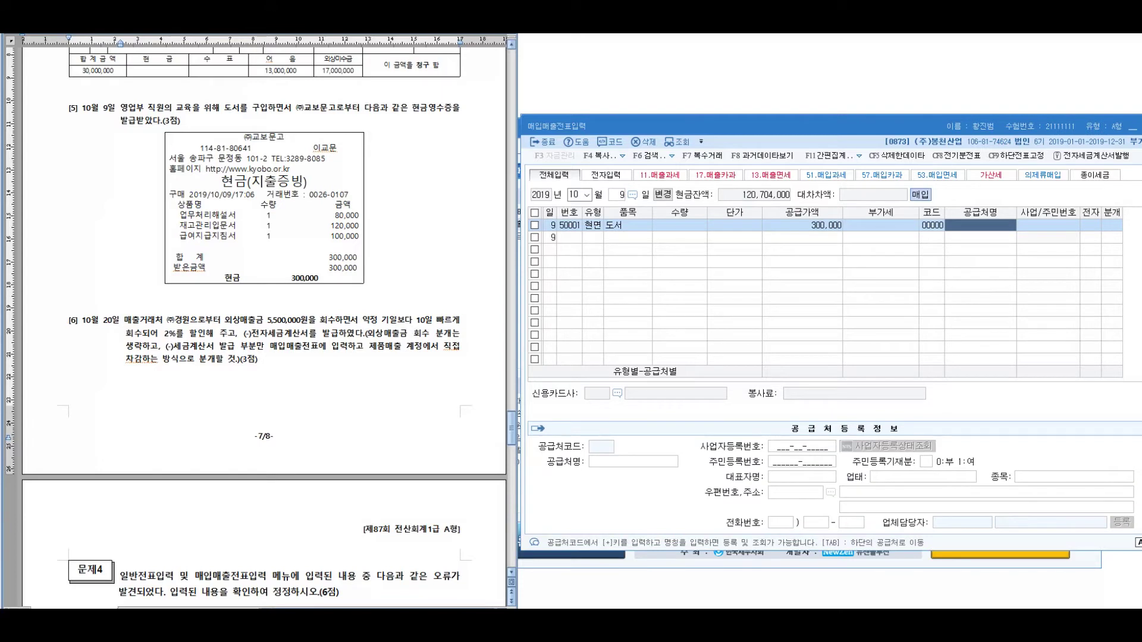
Set the supplier of the book purchase to (주)교보문고 and its journal type to 1 (현금, cash)
type("교보문")
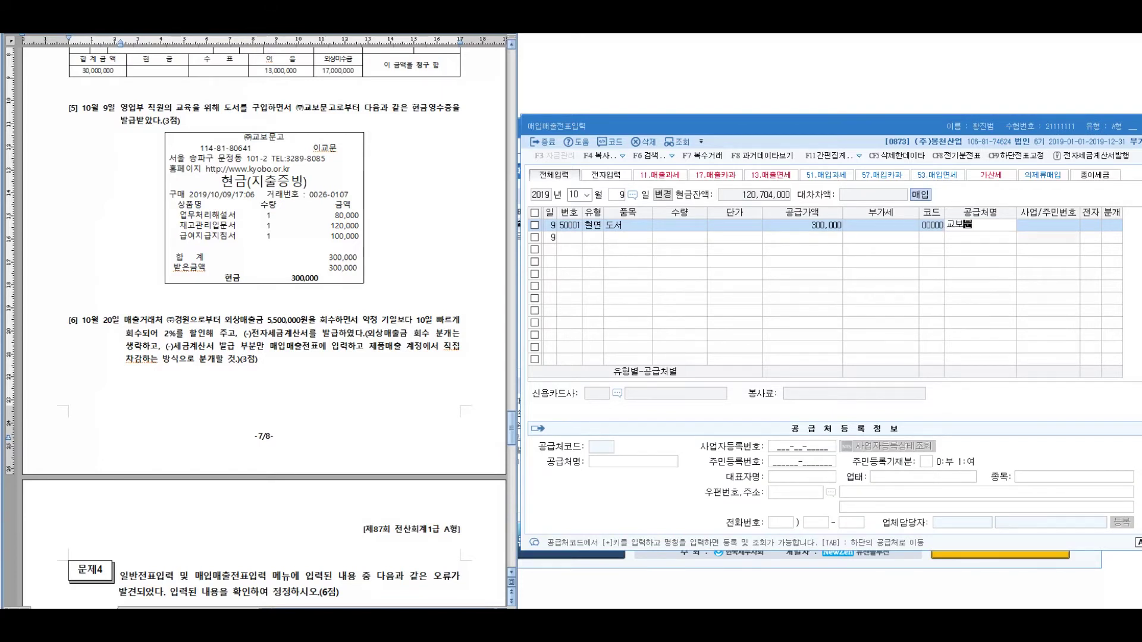
key("Return")
key("Return")
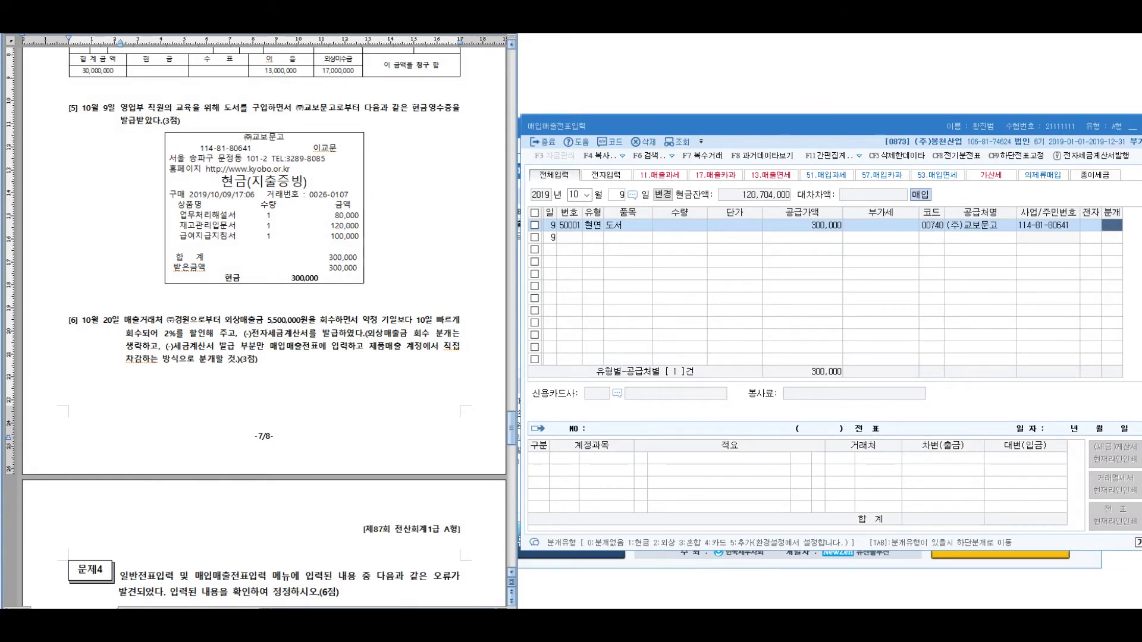
type("1")
key("Return")
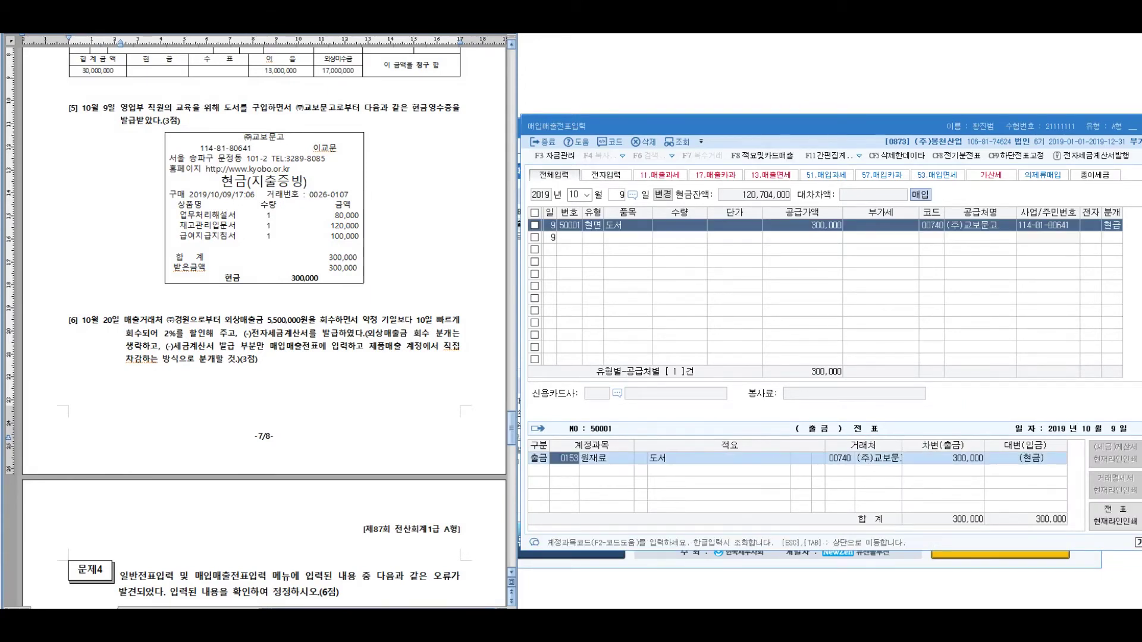
Change the account of the book purchase's cash payment line to 826 도서인쇄비 and complete the voucher
type("826")
key("Return")
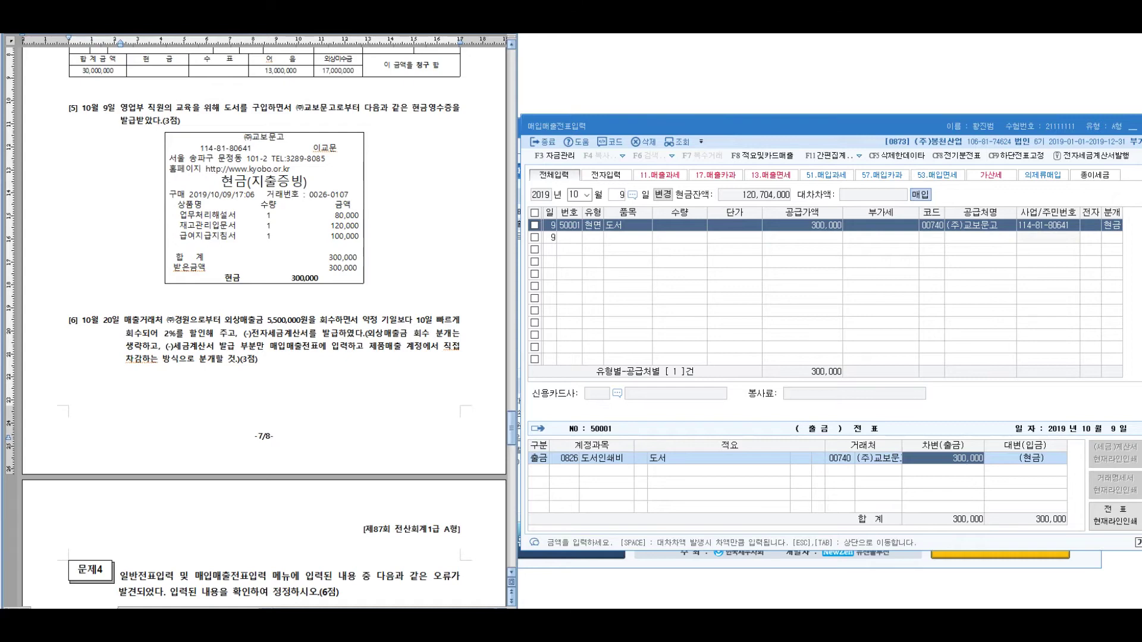
key("Return")
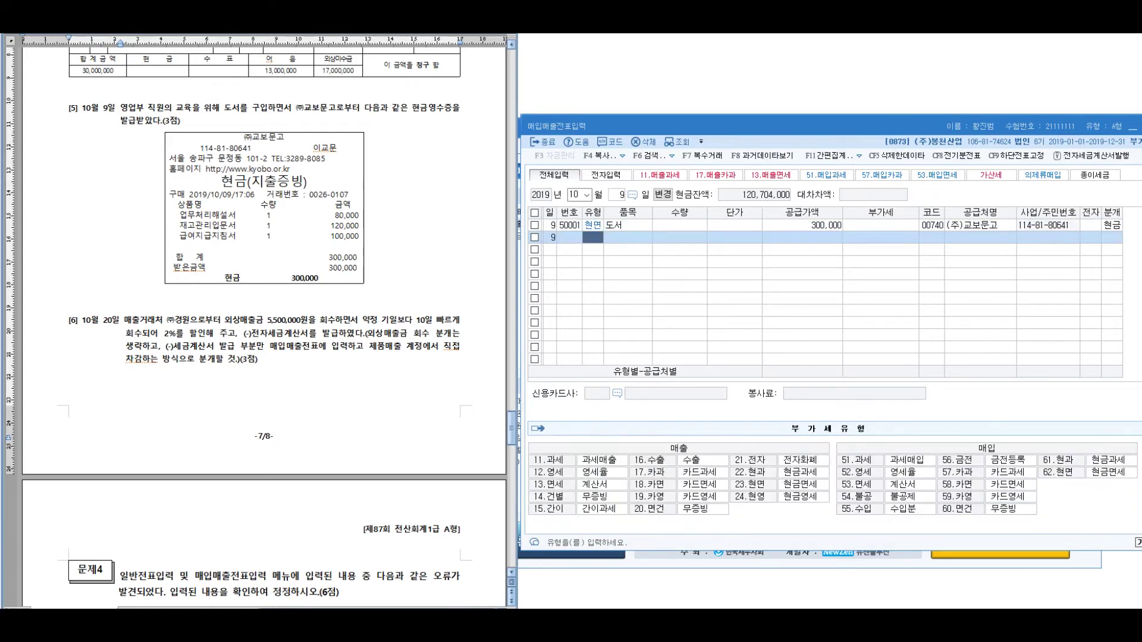
left_click(803, 225)
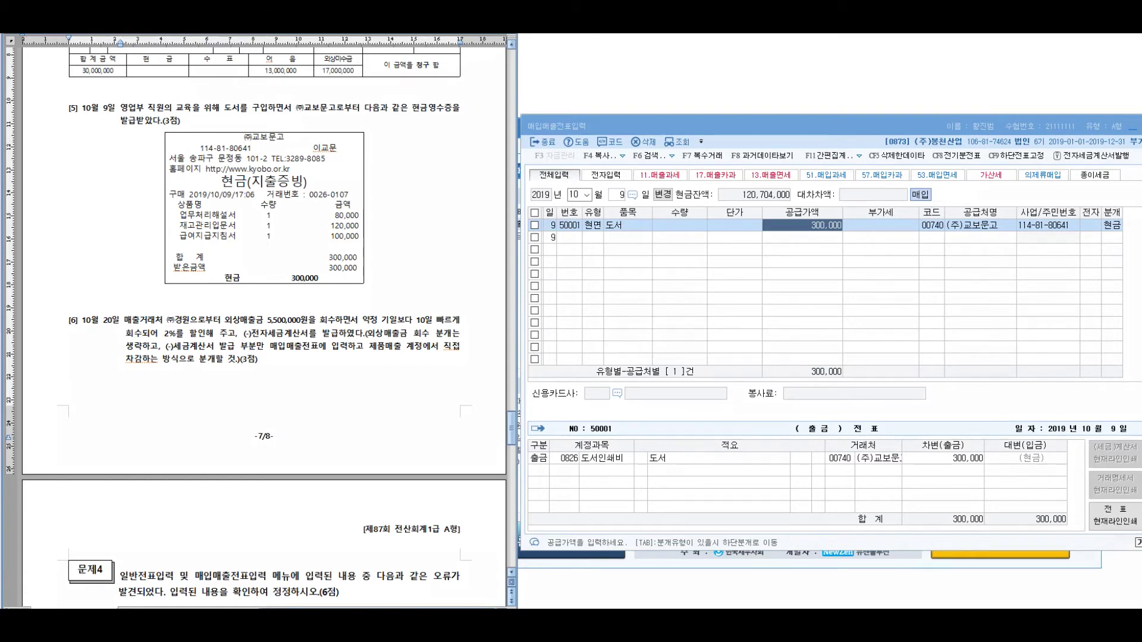
mouse_move(266, 158)
left_mouse_down()
mouse_move(321, 111)
mouse_move(327, 126)
mouse_move(386, 144)
mouse_move(395, 176)
left_mouse_up()
mouse_move(401, 107)
left_mouse_down()
mouse_move(419, 152)
mouse_move(429, 135)
mouse_move(444, 158)
left_mouse_up()
mouse_move(438, 119)
left_mouse_down()
mouse_move(467, 134)
mouse_move(470, 155)
left_mouse_up()
left_click_drag(382, 188, 395, 224)
left_click_drag(386, 207, 402, 230)
left_click_drag(410, 189, 411, 238)
left_click_drag(408, 218, 420, 218)
left_click_drag(427, 191, 431, 234)
mouse_move(443, 184)
left_mouse_down()
mouse_move(459, 219)
mouse_move(475, 205)
mouse_move(493, 214)
left_mouse_up()
mouse_move(505, 176)
left_mouse_down()
mouse_move(506, 245)
mouse_move(534, 214)
mouse_move(605, 215)
mouse_move(645, 196)
mouse_move(652, 220)
left_mouse_up()
mouse_move(702, 182)
left_mouse_down()
mouse_move(730, 211)
mouse_move(750, 196)
mouse_move(768, 217)
left_mouse_up()
mouse_move(774, 179)
left_mouse_down()
mouse_move(801, 226)
mouse_move(830, 244)
left_mouse_up()
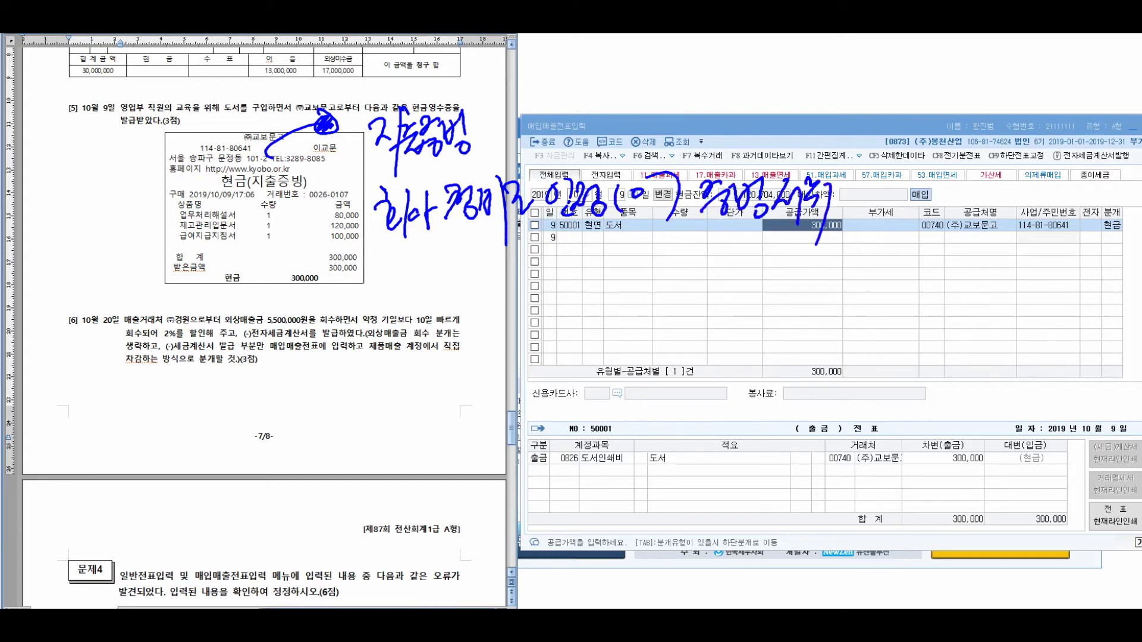
mouse_move(437, 262)
left_mouse_down()
mouse_move(458, 302)
mouse_move(484, 294)
left_mouse_up()
mouse_move(505, 253)
left_mouse_down()
mouse_move(516, 334)
mouse_move(550, 295)
mouse_move(616, 280)
mouse_move(639, 305)
left_mouse_up()
mouse_move(645, 249)
left_mouse_down()
mouse_move(662, 278)
mouse_move(713, 264)
left_mouse_up()
left_click_drag(716, 241, 740, 284)
mouse_move(737, 242)
left_mouse_down()
mouse_move(745, 262)
mouse_move(766, 262)
left_mouse_up()
mouse_move(758, 250)
left_mouse_down()
mouse_move(777, 275)
mouse_move(772, 312)
left_mouse_up()
left_click_drag(416, 247, 417, 311)
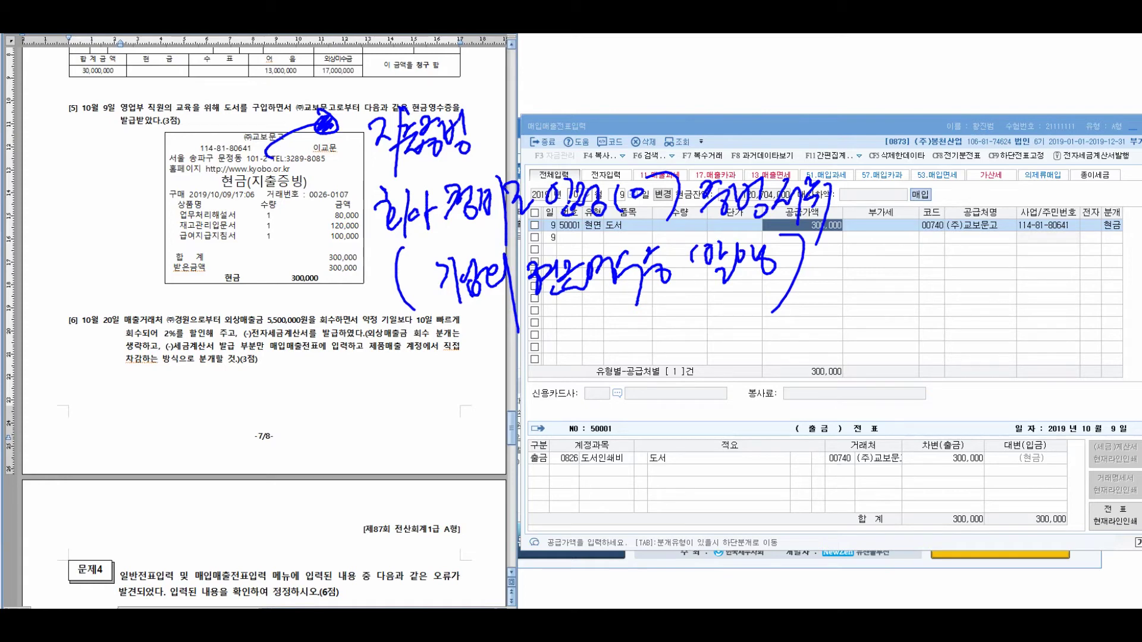
left_click_drag(264, 290, 280, 396)
mouse_move(264, 392)
left_mouse_down()
mouse_move(297, 364)
mouse_move(395, 410)
mouse_move(398, 436)
left_mouse_up()
left_click_drag(408, 363, 435, 413)
mouse_move(433, 373)
left_mouse_down()
mouse_move(439, 404)
mouse_move(448, 391)
left_mouse_up()
left_click_drag(448, 369, 453, 440)
left_click_drag(483, 369, 531, 410)
left_click_drag(535, 366, 556, 430)
mouse_move(553, 387)
left_mouse_down()
mouse_move(581, 380)
mouse_move(589, 408)
left_mouse_up()
left_click_drag(595, 369, 619, 410)
mouse_move(493, 350)
left_mouse_down()
mouse_move(485, 433)
mouse_move(675, 423)
left_mouse_up()
mouse_move(527, 449)
left_mouse_down()
mouse_move(506, 500)
mouse_move(516, 494)
left_mouse_up()
left_click_drag(538, 446, 549, 501)
mouse_move(547, 457)
left_mouse_down()
mouse_move(553, 488)
mouse_move(571, 472)
left_mouse_up()
left_click_drag(561, 473, 577, 489)
left_click_drag(576, 449, 586, 482)
left_click_drag(586, 458, 616, 481)
mouse_move(622, 448)
left_mouse_down()
mouse_move(630, 489)
mouse_move(665, 485)
left_mouse_up()
left_click_drag(677, 446, 685, 485)
left_click_drag(688, 445, 713, 467)
mouse_move(726, 437)
left_mouse_down()
mouse_move(745, 425)
mouse_move(750, 473)
mouse_move(777, 458)
mouse_move(781, 488)
left_mouse_up()
mouse_move(796, 434)
left_mouse_down()
mouse_move(807, 466)
mouse_move(826, 468)
left_mouse_up()
mouse_move(830, 443)
left_mouse_down()
mouse_move(844, 424)
mouse_move(857, 458)
left_mouse_up()
left_click_drag(850, 457, 845, 471)
left_click_drag(883, 435, 879, 436)
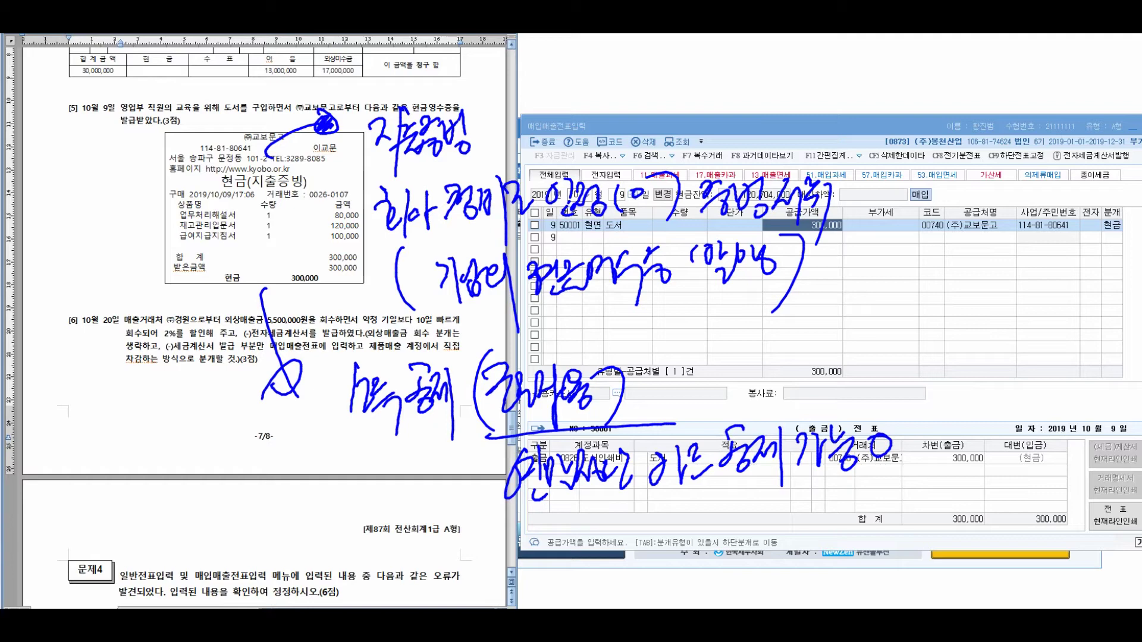
key("Escape")
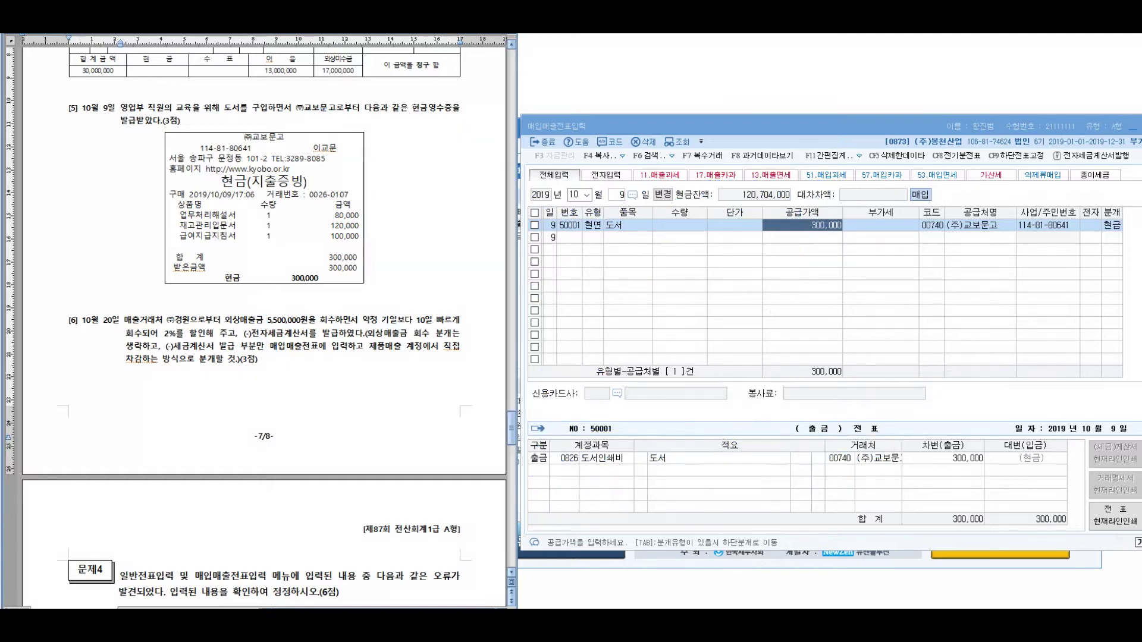
Change the voucher entry date to October 20, 2019 for question [6]
scroll(264, 322, "down", 3)
scroll(264, 321, "down", 4)
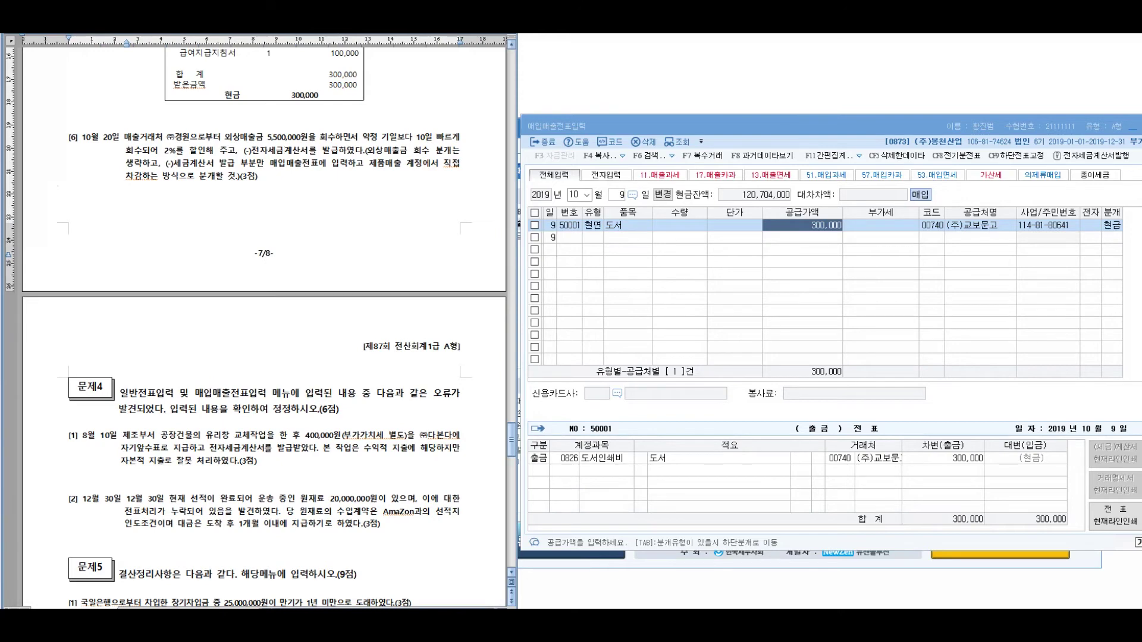
left_click(579, 195)
key("Return")
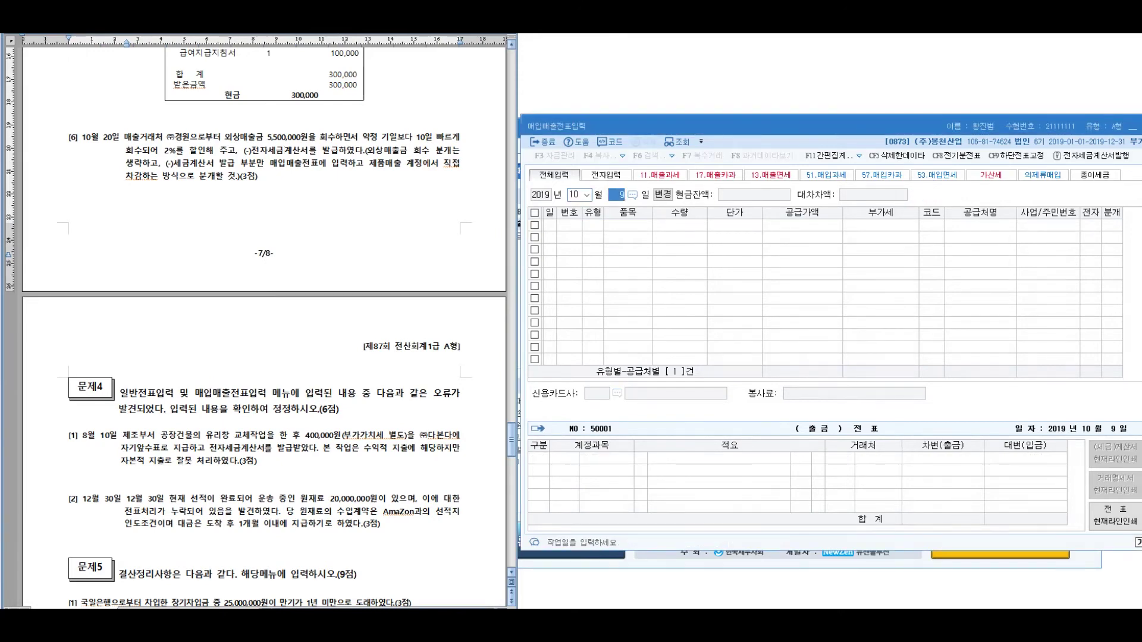
type("20")
key("Return")
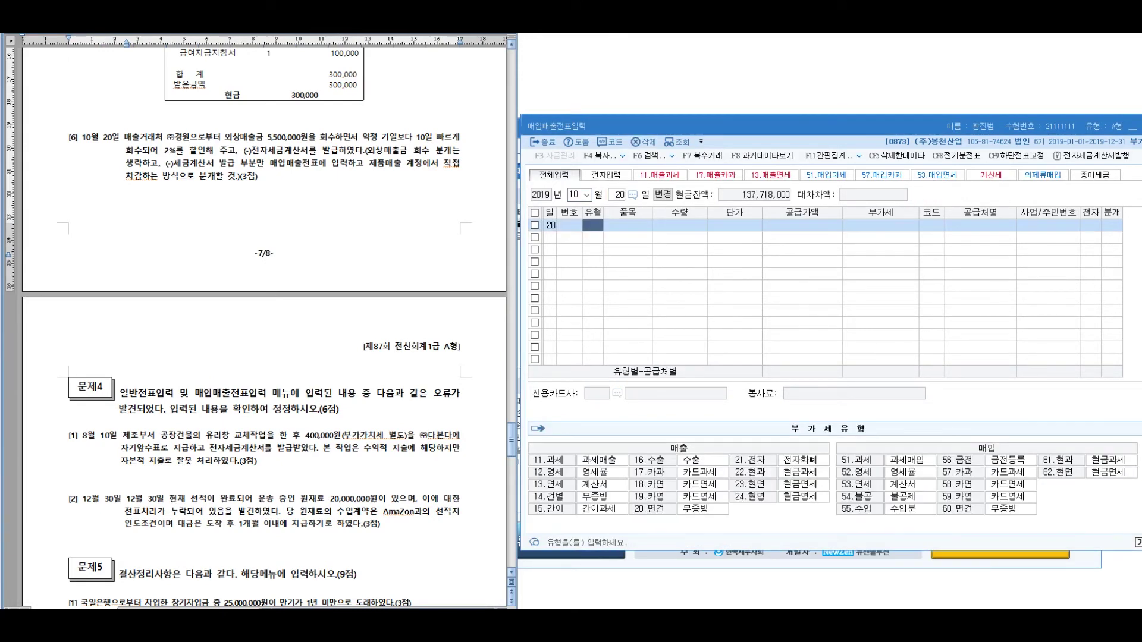
scroll(268, 327, "up", 10)
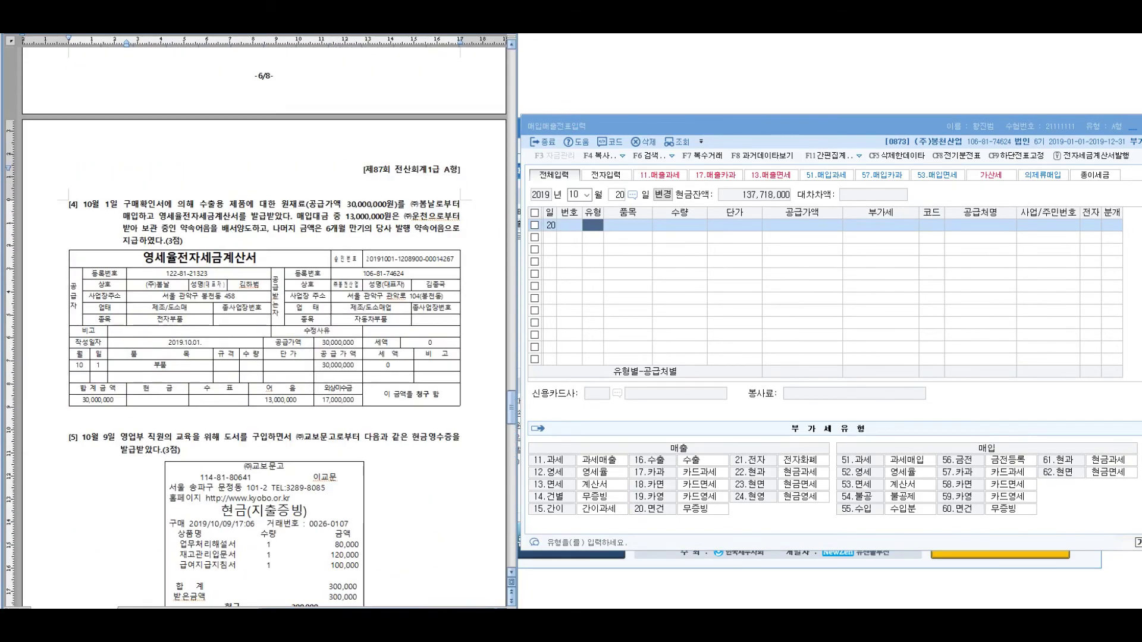
scroll(268, 328, "up", 8)
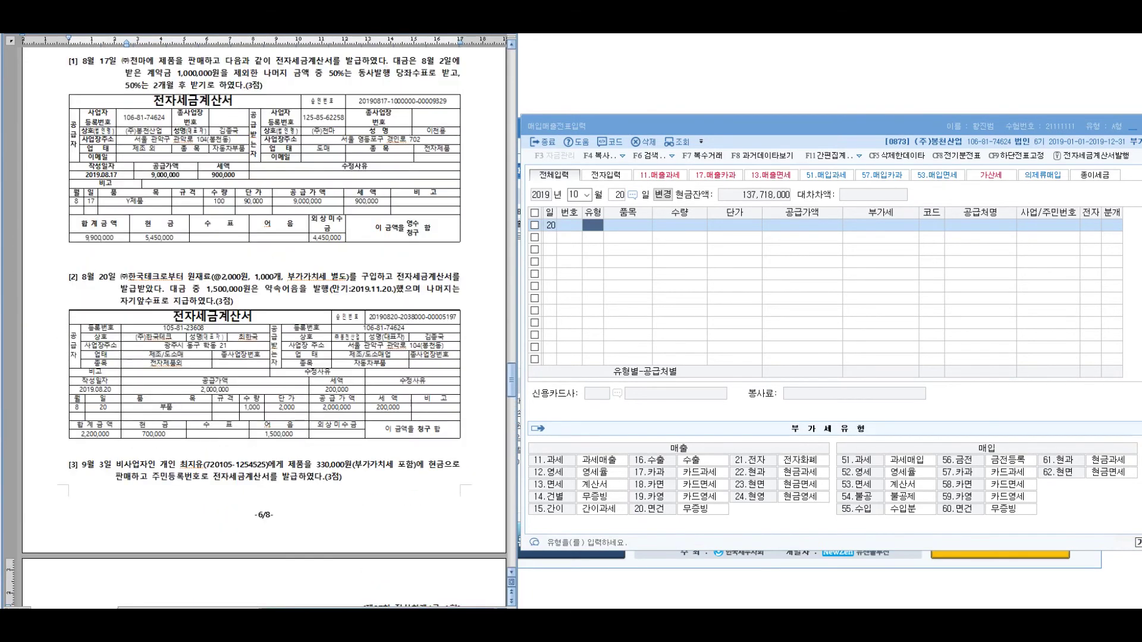
scroll(268, 328, "up", 1)
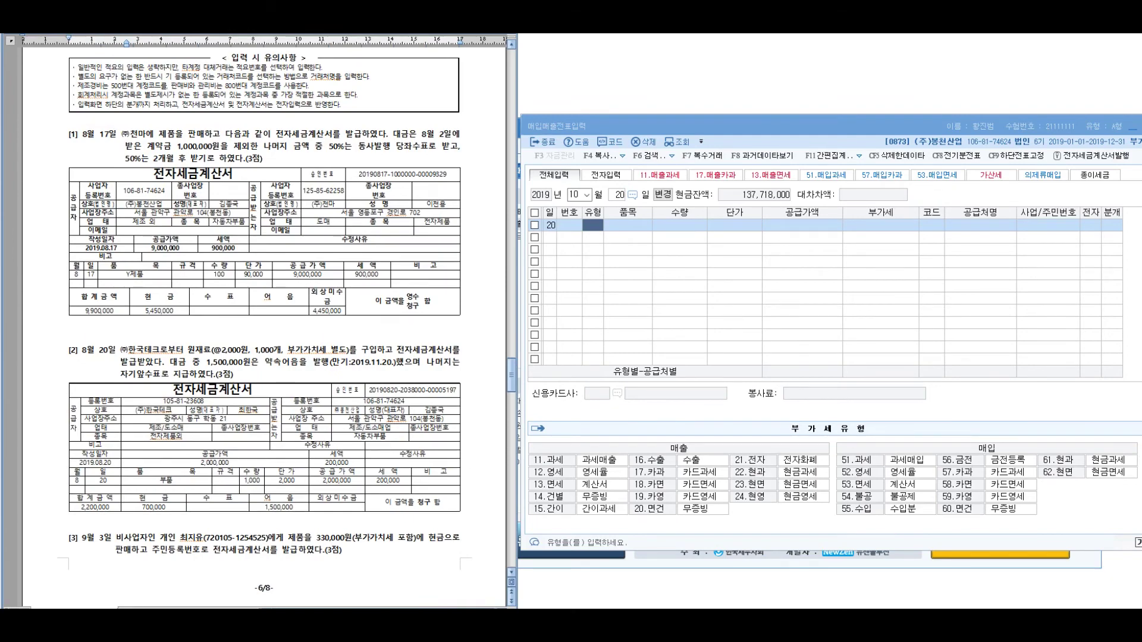
scroll(268, 327, "down", 9)
scroll(267, 327, "down", 4)
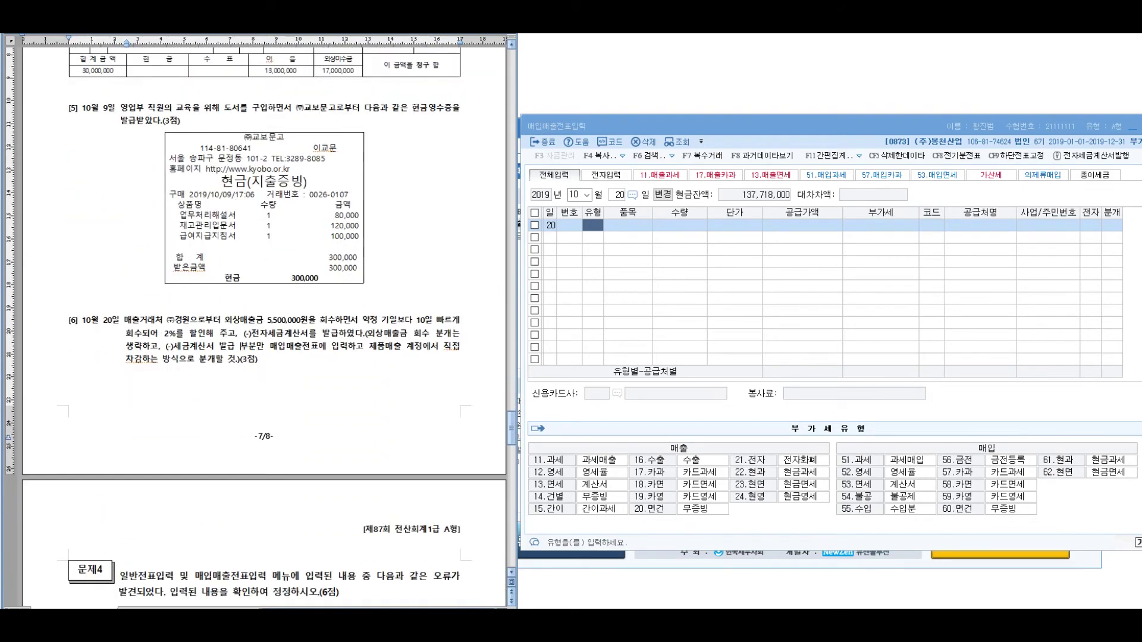
scroll(268, 327, "up", 2)
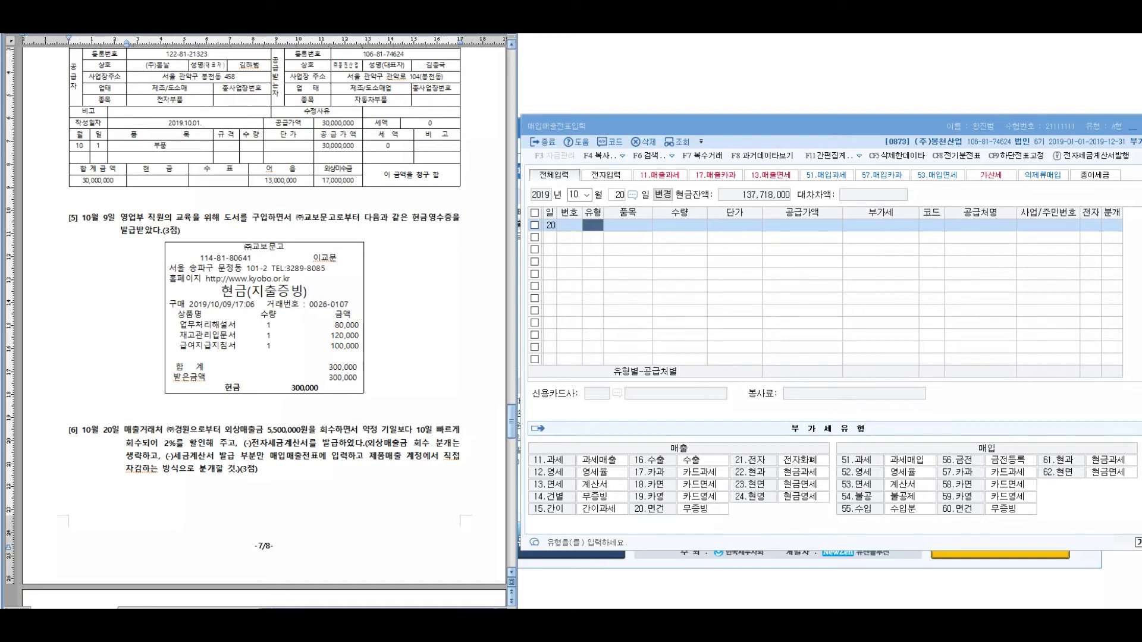
mouse_move(431, 185)
left_mouse_down()
mouse_move(470, 233)
mouse_move(508, 205)
mouse_move(535, 217)
left_mouse_up()
mouse_move(544, 179)
left_mouse_down()
mouse_move(587, 197)
mouse_move(612, 247)
left_mouse_up()
left_click_drag(403, 272, 644, 218)
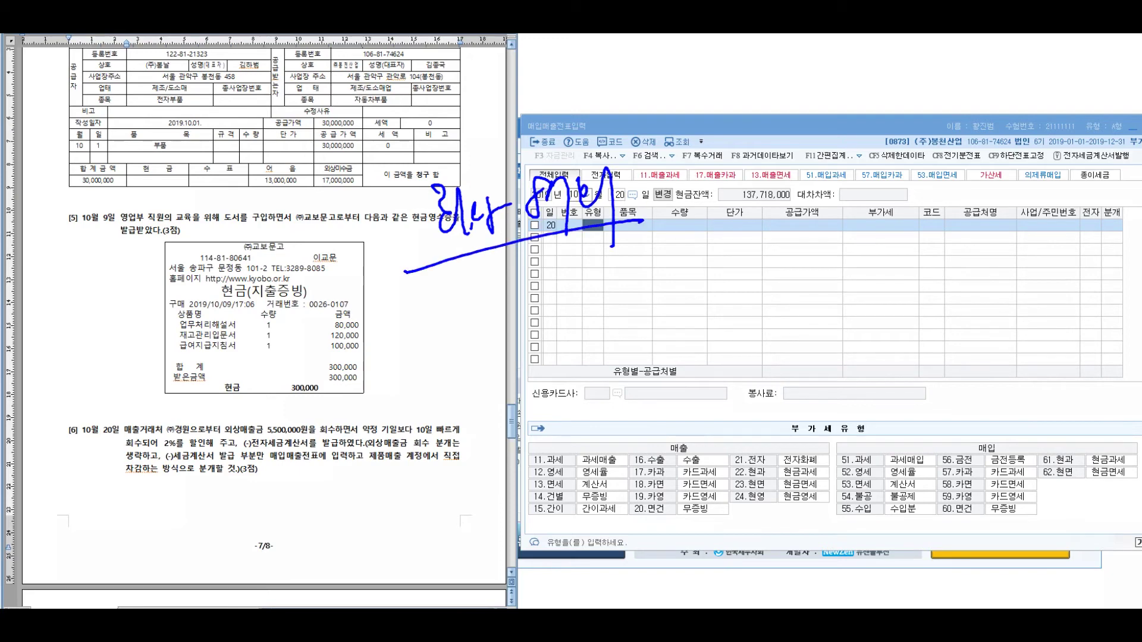
mouse_move(470, 288)
left_mouse_down()
mouse_move(472, 313)
mouse_move(494, 304)
mouse_move(517, 319)
mouse_move(554, 285)
mouse_move(621, 277)
mouse_move(743, 223)
mouse_move(773, 235)
mouse_move(815, 206)
mouse_move(827, 241)
left_mouse_up()
mouse_move(437, 384)
left_mouse_down()
mouse_move(559, 323)
mouse_move(887, 223)
left_mouse_up()
left_click_drag(384, 363, 419, 341)
mouse_move(306, 368)
left_mouse_down()
mouse_move(347, 395)
mouse_move(369, 357)
mouse_move(381, 416)
left_mouse_up()
mouse_move(357, 322)
left_mouse_down()
mouse_move(559, 310)
mouse_move(333, 440)
mouse_move(589, 304)
mouse_move(309, 443)
left_mouse_up()
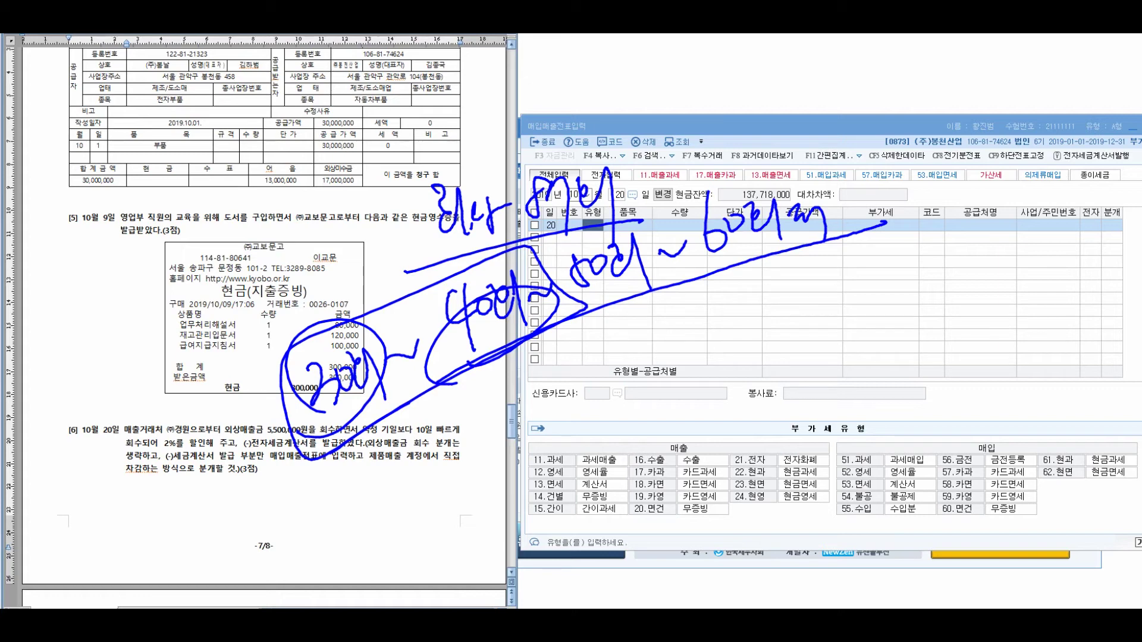
left_click_drag(576, 210, 561, 397)
left_click_drag(270, 303, 256, 522)
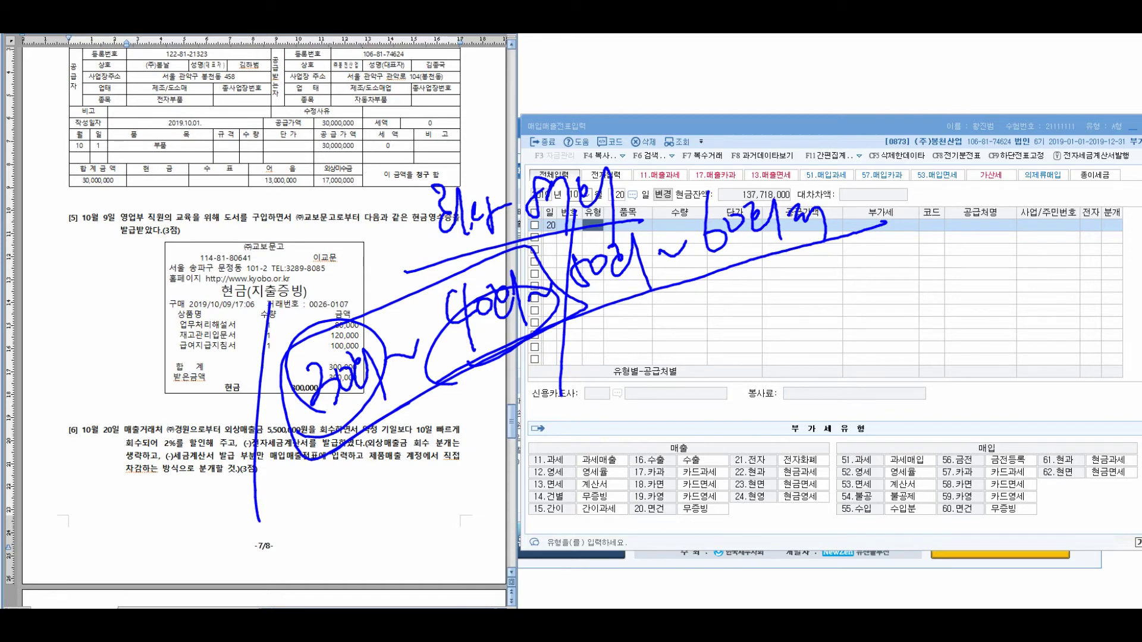
left_click_drag(618, 360, 723, 306)
mouse_move(714, 303)
left_mouse_down()
mouse_move(711, 325)
mouse_move(743, 333)
left_mouse_up()
left_click_drag(773, 288, 770, 304)
left_click_drag(798, 273, 821, 315)
mouse_move(830, 277)
left_mouse_down()
mouse_move(847, 288)
mouse_move(857, 345)
left_mouse_up()
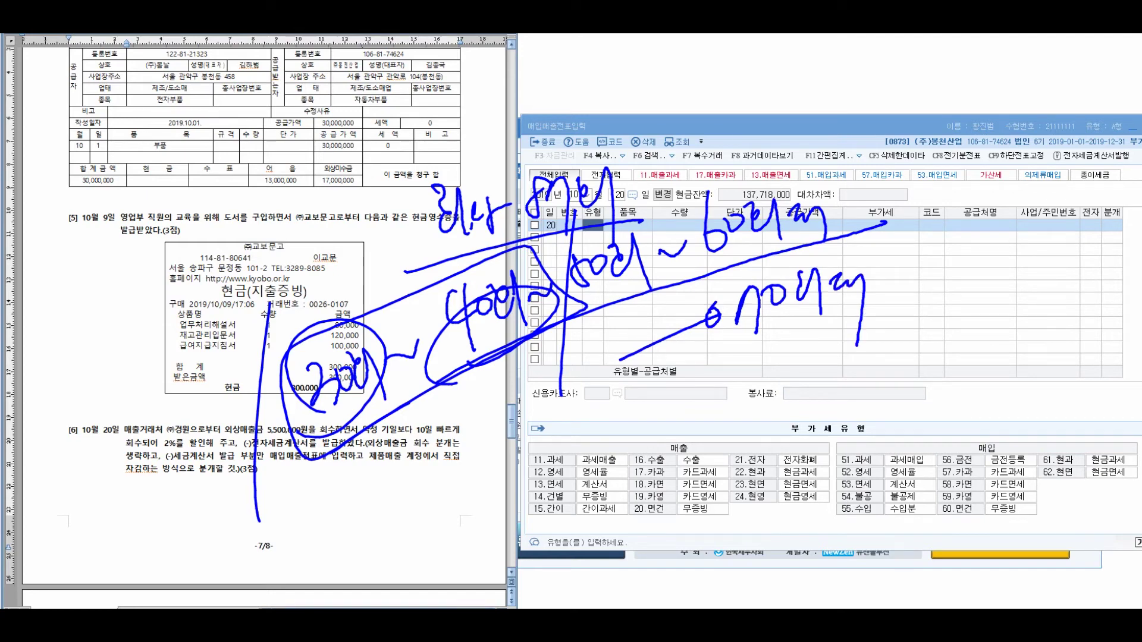
mouse_move(618, 481)
left_mouse_down()
mouse_move(705, 437)
mouse_move(693, 439)
left_mouse_up()
mouse_move(756, 404)
left_mouse_down()
mouse_move(741, 446)
mouse_move(753, 411)
left_mouse_up()
left_click_drag(773, 409, 821, 431)
left_click_drag(831, 396, 833, 436)
left_click_drag(844, 410, 883, 398)
left_click_drag(882, 397, 884, 432)
left_click_drag(921, 378, 965, 413)
left_click_drag(969, 382, 987, 415)
left_click_drag(997, 389, 1020, 402)
left_click_drag(1049, 320, 1050, 420)
mouse_move(1047, 333)
left_mouse_down()
mouse_move(1030, 357)
mouse_move(1064, 341)
left_mouse_up()
left_click_drag(1062, 339, 1019, 364)
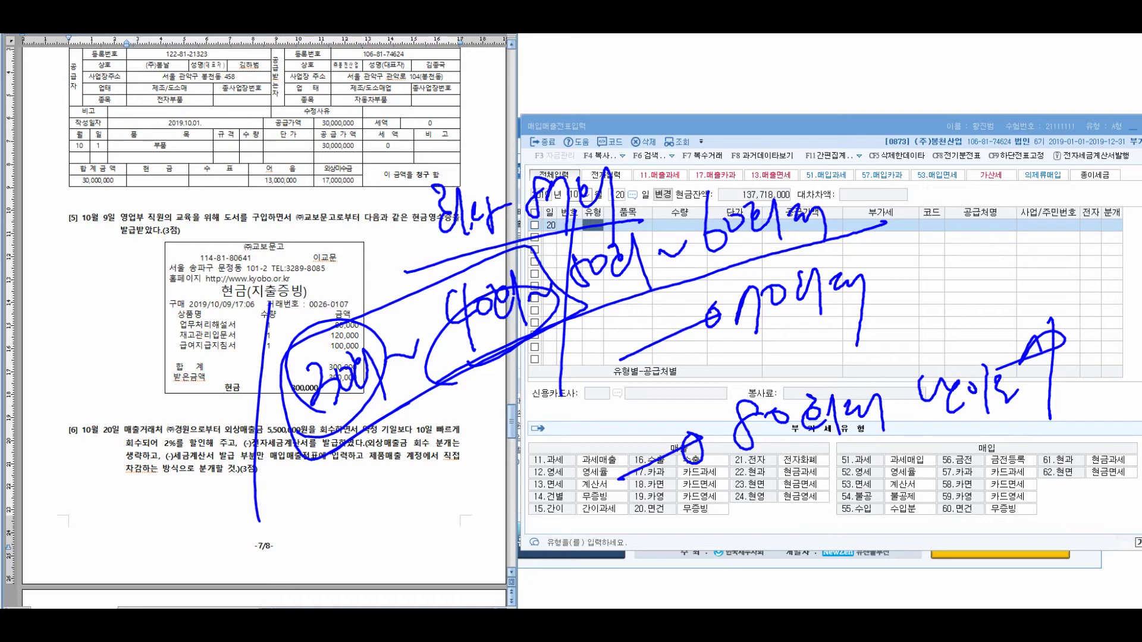
key("Escape")
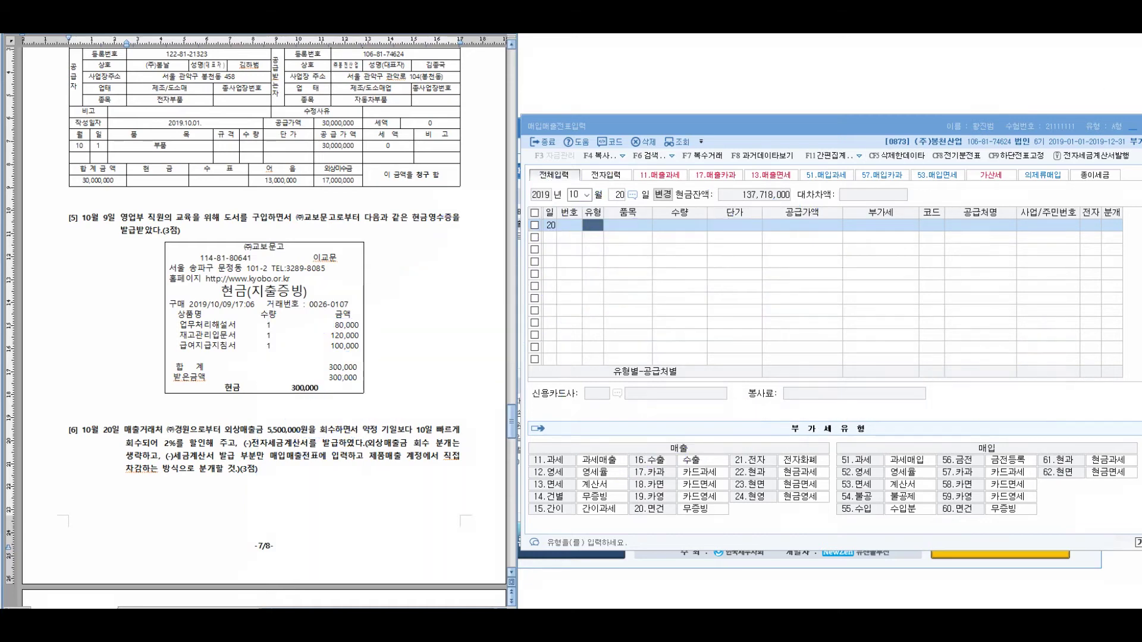
scroll(264, 327, "down", 3)
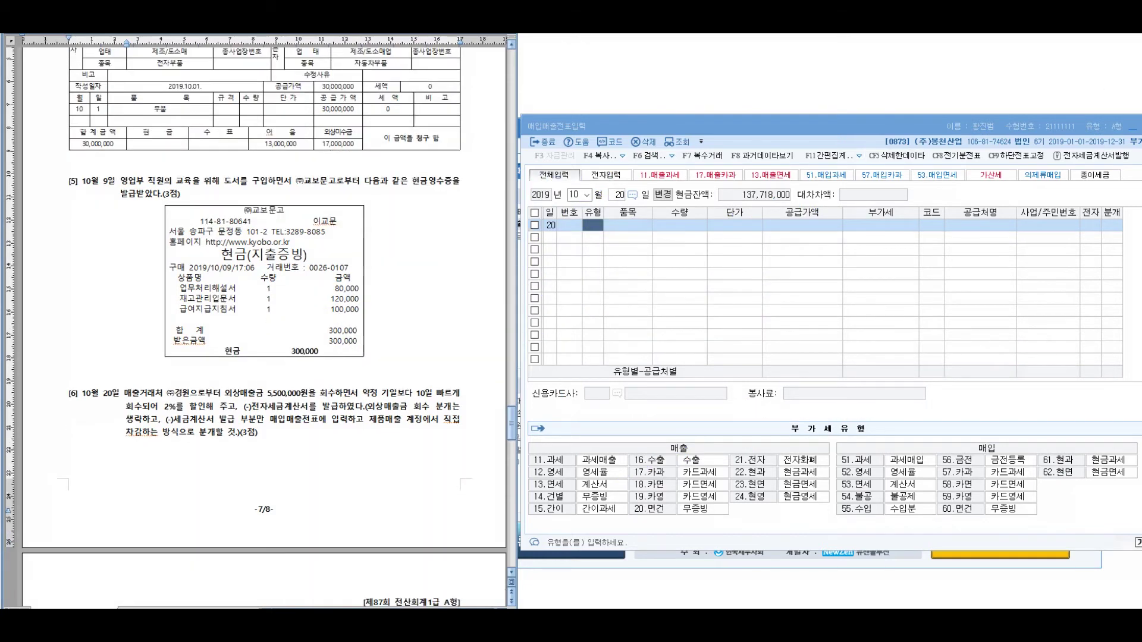
scroll(263, 327, "down", 2)
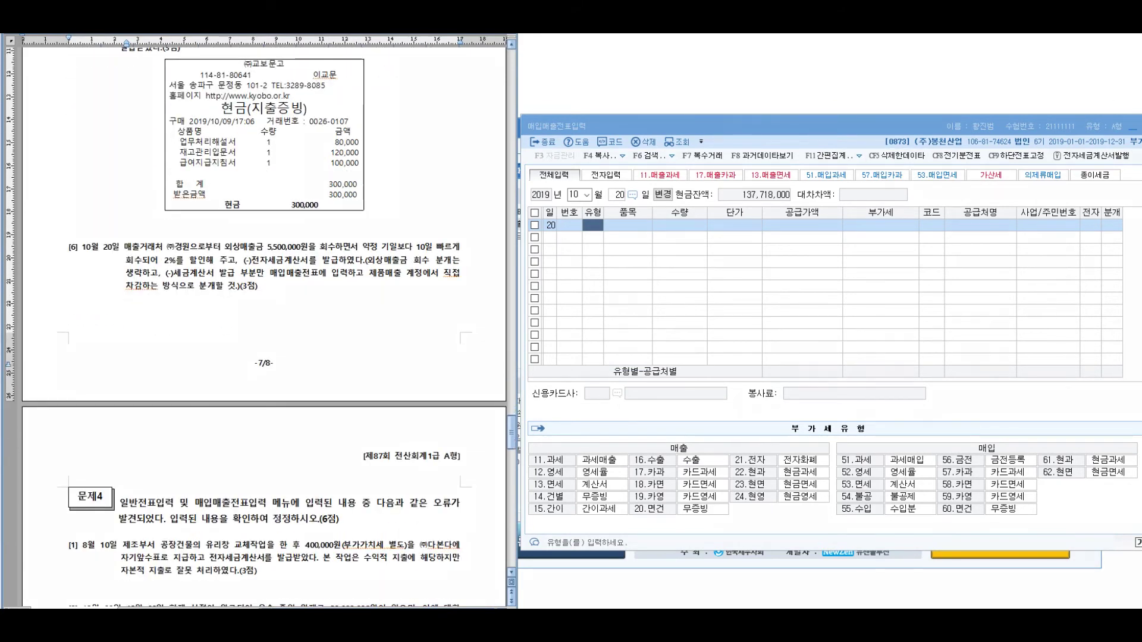
mouse_move(272, 207)
left_mouse_down()
mouse_move(468, 199)
mouse_move(405, 207)
left_mouse_up()
mouse_move(529, 128)
left_mouse_down()
mouse_move(509, 190)
mouse_move(568, 146)
mouse_move(571, 292)
left_mouse_up()
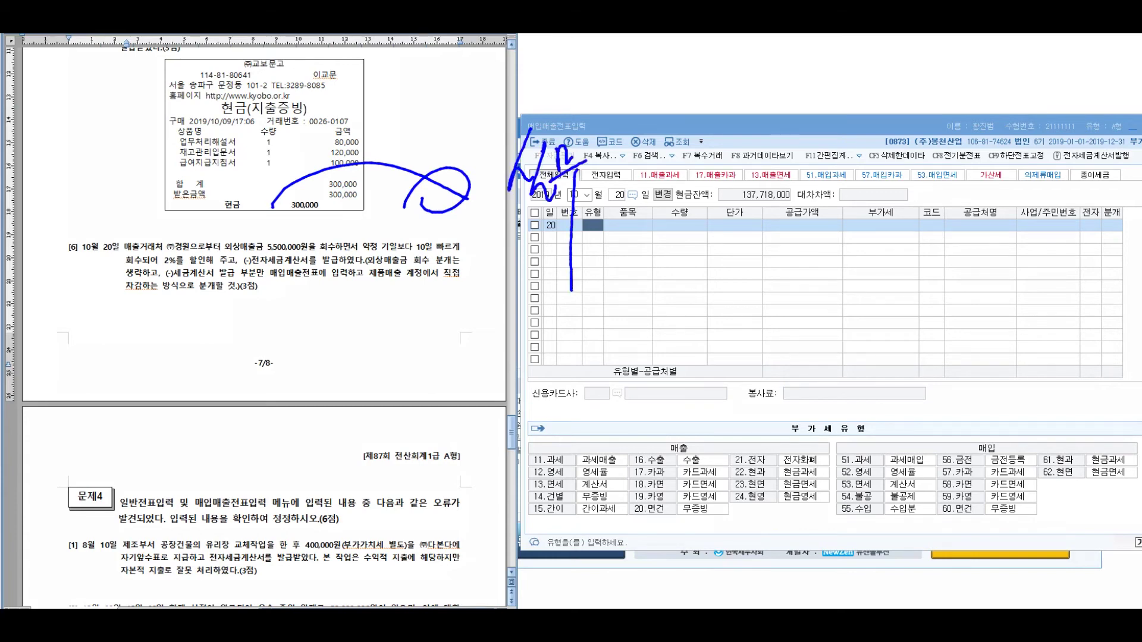
mouse_move(626, 165)
left_mouse_down()
mouse_move(684, 156)
mouse_move(726, 187)
left_mouse_up()
mouse_move(755, 136)
left_mouse_down()
mouse_move(753, 249)
mouse_move(794, 197)
mouse_move(830, 191)
left_mouse_up()
left_click_drag(901, 156, 874, 184)
left_click_drag(874, 185, 898, 226)
left_click_drag(919, 164, 923, 199)
mouse_move(925, 179)
left_mouse_down()
mouse_move(958, 170)
mouse_move(970, 205)
left_mouse_up()
mouse_move(635, 244)
left_mouse_down()
mouse_move(687, 237)
mouse_move(690, 277)
left_mouse_up()
mouse_move(696, 257)
left_mouse_down()
mouse_move(720, 238)
mouse_move(723, 280)
left_mouse_up()
mouse_move(726, 253)
left_mouse_down()
mouse_move(744, 250)
mouse_move(770, 280)
left_mouse_up()
left_click_drag(767, 241, 797, 272)
mouse_move(862, 238)
left_mouse_down()
mouse_move(884, 257)
mouse_move(876, 272)
left_mouse_up()
left_click_drag(879, 224, 892, 250)
left_click_drag(898, 253, 919, 270)
left_click_drag(921, 271, 982, 253)
left_click_drag(1012, 247, 1012, 310)
left_click_drag(1026, 247, 1110, 271)
left_click_drag(856, 212, 848, 304)
left_click_drag(1094, 225, 1058, 306)
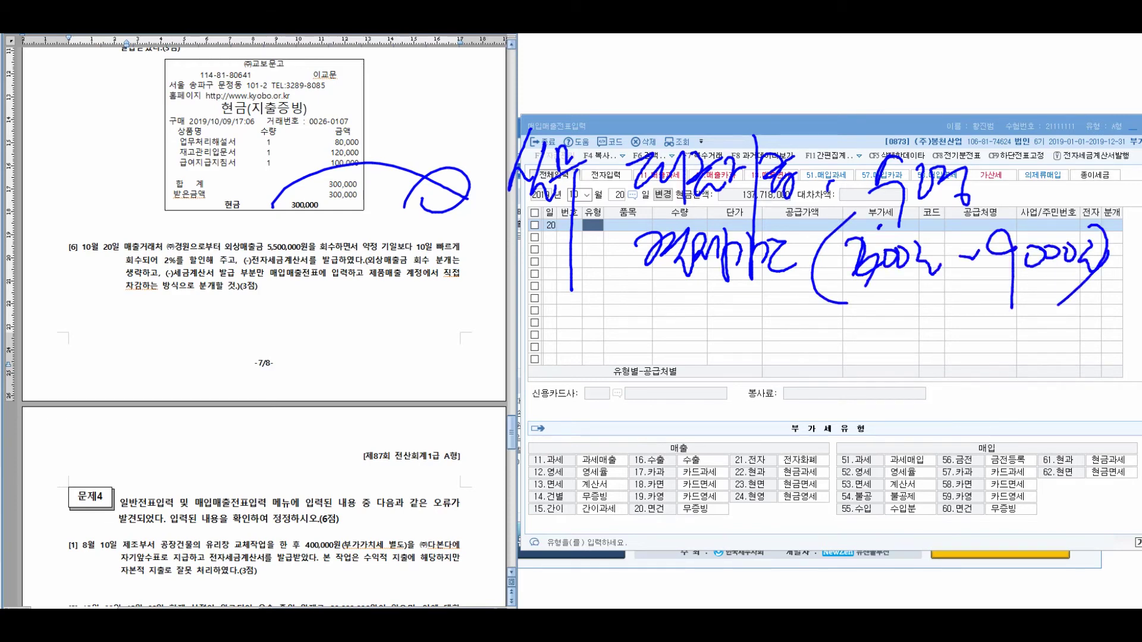
left_click_drag(269, 343, 457, 352)
mouse_move(443, 336)
left_mouse_down()
mouse_move(529, 355)
mouse_move(538, 375)
left_mouse_up()
left_click_drag(550, 333, 568, 400)
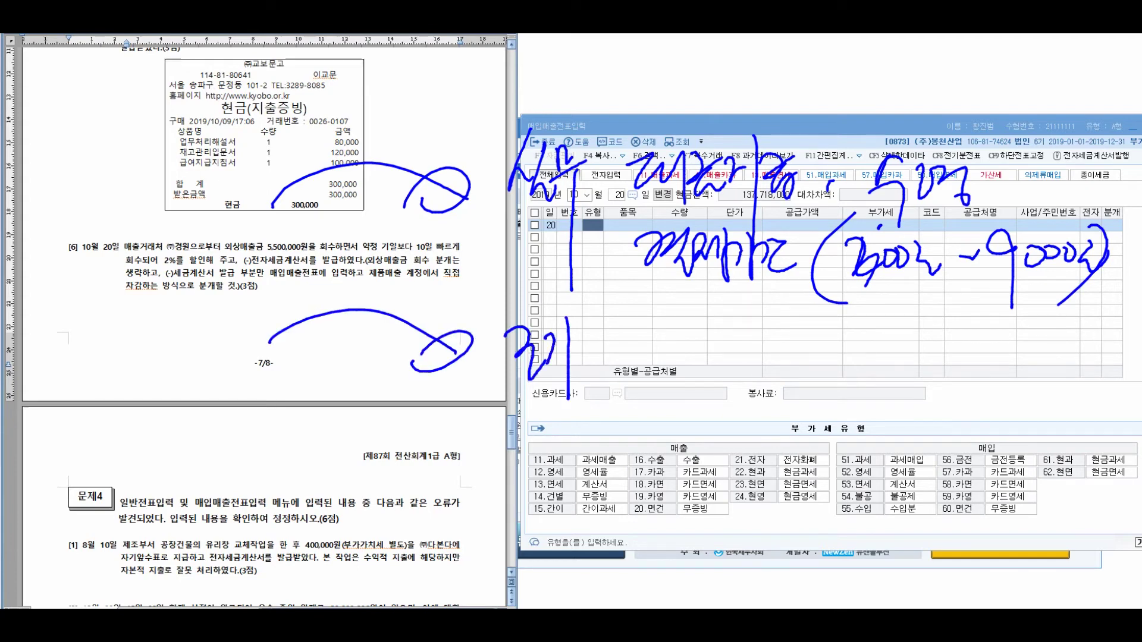
left_click_drag(572, 357, 660, 324)
left_click_drag(656, 366, 658, 398)
left_click_drag(716, 325, 713, 390)
left_click_drag(718, 342, 741, 374)
mouse_move(741, 375)
left_mouse_down()
mouse_move(759, 333)
mouse_move(791, 356)
mouse_move(860, 351)
mouse_move(897, 370)
left_mouse_up()
mouse_move(918, 353)
left_mouse_down()
mouse_move(961, 351)
mouse_move(952, 368)
left_mouse_up()
left_click_drag(997, 337, 990, 379)
mouse_move(1007, 347)
left_mouse_down()
mouse_move(1019, 366)
mouse_move(1045, 364)
left_mouse_up()
left_click_drag(1038, 339, 1070, 375)
left_click_drag(773, 419, 822, 437)
left_click_drag(829, 406, 845, 416)
mouse_move(874, 398)
left_mouse_down()
mouse_move(866, 448)
mouse_move(919, 430)
mouse_move(925, 458)
left_mouse_up()
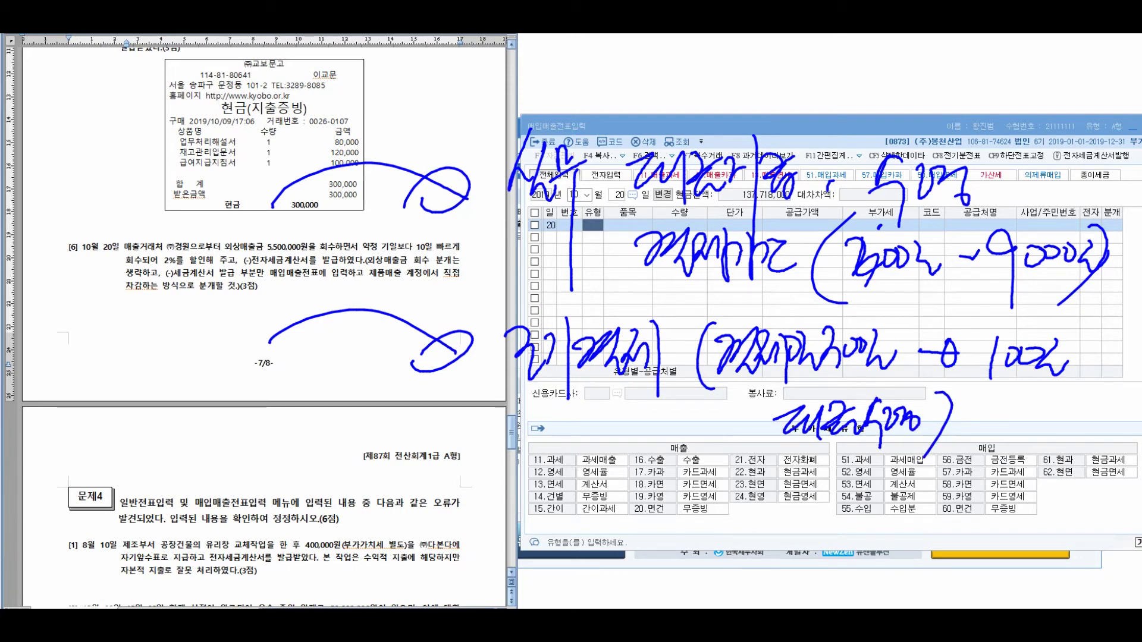
left_click_drag(971, 402, 987, 417)
mouse_move(981, 427)
left_mouse_down()
mouse_move(989, 440)
mouse_move(1010, 426)
left_mouse_up()
mouse_move(992, 441)
left_mouse_down()
mouse_move(1014, 447)
mouse_move(1019, 435)
left_mouse_up()
left_click_drag(1020, 445, 1059, 424)
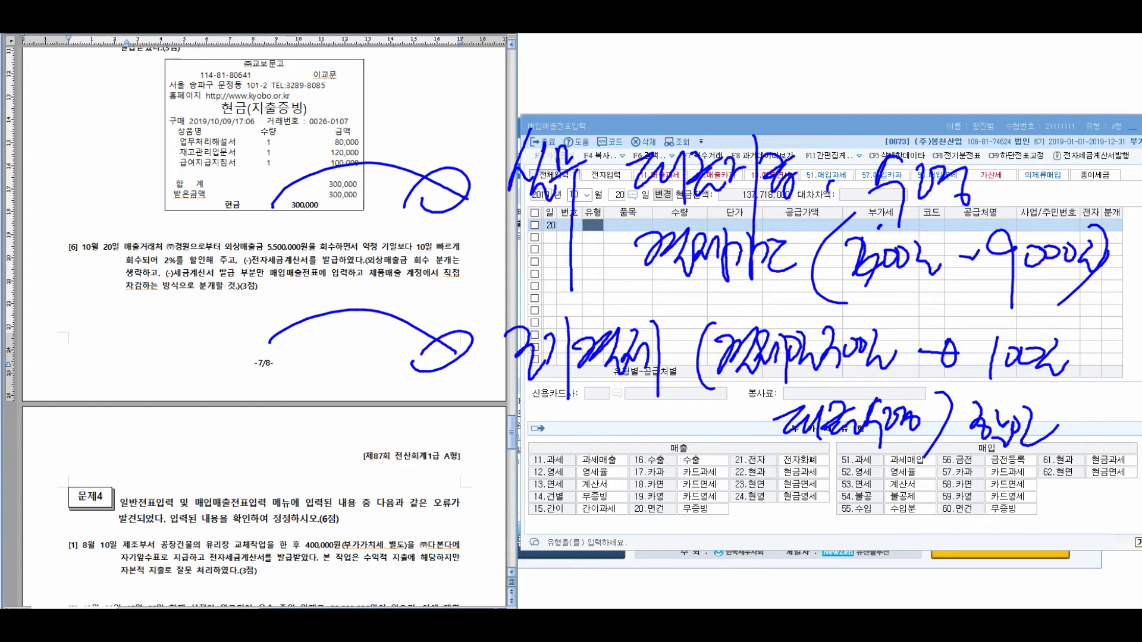
left_click_drag(1055, 410, 1078, 434)
left_click_drag(1118, 386, 1099, 452)
left_click_drag(1104, 424, 1116, 440)
mouse_move(1040, 407)
left_mouse_down()
mouse_move(1101, 381)
mouse_move(1033, 395)
left_mouse_up()
mouse_move(261, 506)
left_mouse_down()
mouse_move(425, 515)
mouse_move(446, 481)
left_mouse_up()
left_click_drag(473, 551, 565, 512)
mouse_move(535, 553)
left_mouse_down()
mouse_move(584, 511)
mouse_move(603, 562)
left_mouse_up()
mouse_move(618, 504)
left_mouse_down()
mouse_move(633, 552)
mouse_move(727, 525)
mouse_move(781, 529)
mouse_move(792, 546)
left_mouse_up()
mouse_move(490, 576)
left_mouse_down()
mouse_move(839, 526)
mouse_move(467, 556)
mouse_move(527, 574)
left_mouse_up()
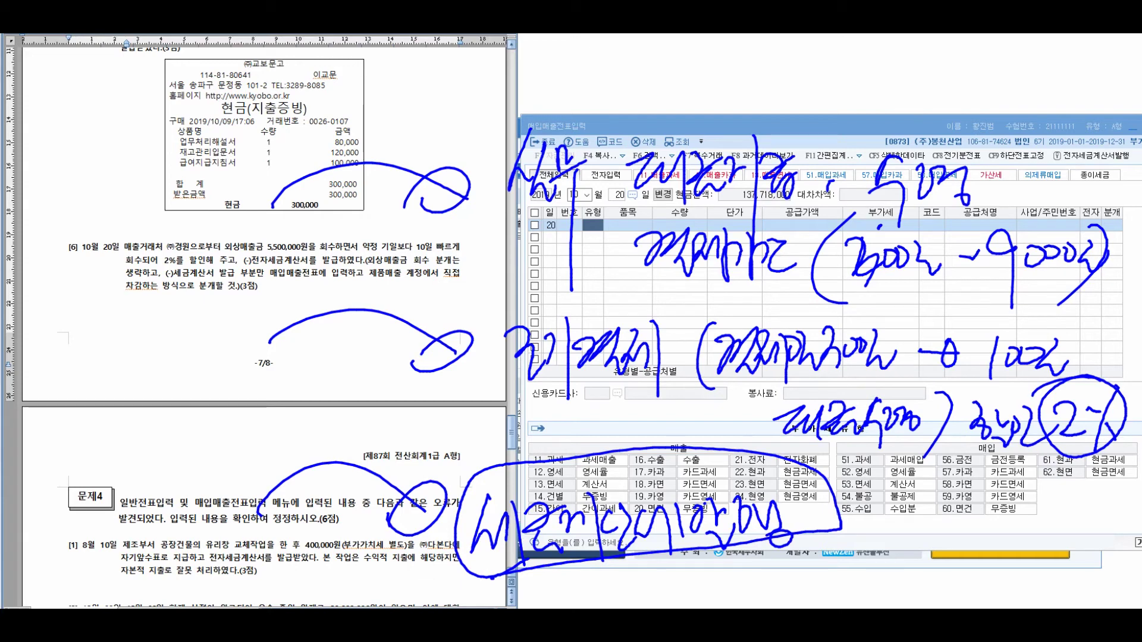
mouse_move(118, 210)
left_mouse_down()
mouse_move(120, 305)
mouse_move(67, 369)
mouse_move(92, 366)
left_mouse_up()
mouse_move(103, 322)
left_mouse_down()
mouse_move(102, 382)
mouse_move(106, 352)
left_mouse_up()
left_click_drag(109, 331, 144, 344)
mouse_move(149, 310)
left_mouse_down()
mouse_move(151, 357)
mouse_move(182, 339)
left_mouse_up()
left_click_drag(181, 310, 203, 321)
left_click_drag(196, 300, 201, 339)
left_click_drag(116, 382, 123, 399)
left_click_drag(128, 368, 137, 402)
left_click_drag(143, 368, 156, 392)
mouse_move(157, 360)
left_mouse_down()
mouse_move(170, 377)
mouse_move(196, 369)
left_mouse_up()
mouse_move(179, 364)
left_mouse_down()
mouse_move(193, 378)
mouse_move(211, 279)
left_mouse_up()
mouse_move(116, 442)
left_mouse_down()
mouse_move(119, 480)
mouse_move(133, 463)
left_mouse_up()
left_click_drag(122, 476, 149, 483)
mouse_move(149, 461)
left_mouse_down()
mouse_move(178, 444)
mouse_move(178, 455)
left_mouse_up()
mouse_move(179, 435)
left_mouse_down()
mouse_move(186, 467)
mouse_move(199, 447)
left_mouse_up()
mouse_move(205, 416)
left_mouse_down()
mouse_move(209, 455)
mouse_move(226, 407)
left_mouse_up()
left_click_drag(162, 456, 232, 368)
left_click_drag(161, 464, 116, 545)
left_click_drag(76, 473, 277, 409)
left_click_drag(148, 506, 149, 516)
left_click_drag(149, 487, 178, 523)
mouse_move(183, 469)
left_mouse_down()
mouse_move(197, 503)
mouse_move(225, 459)
left_mouse_up()
mouse_move(222, 489)
left_mouse_down()
mouse_move(232, 458)
mouse_move(257, 443)
left_mouse_up()
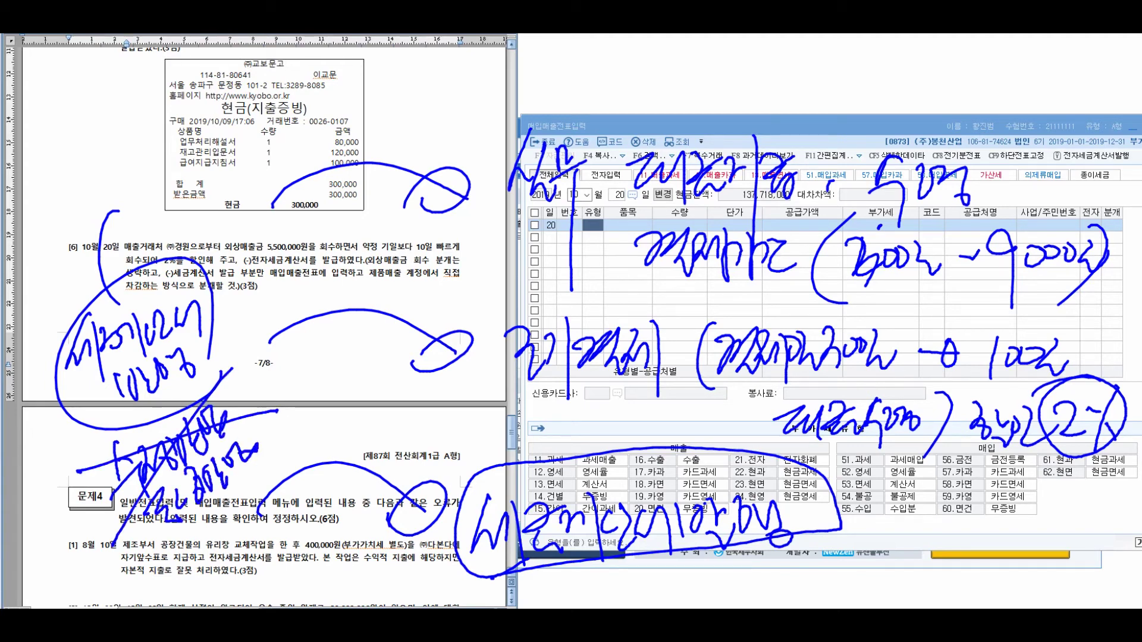
left_click_drag(136, 556, 280, 449)
left_click_drag(222, 426, 143, 504)
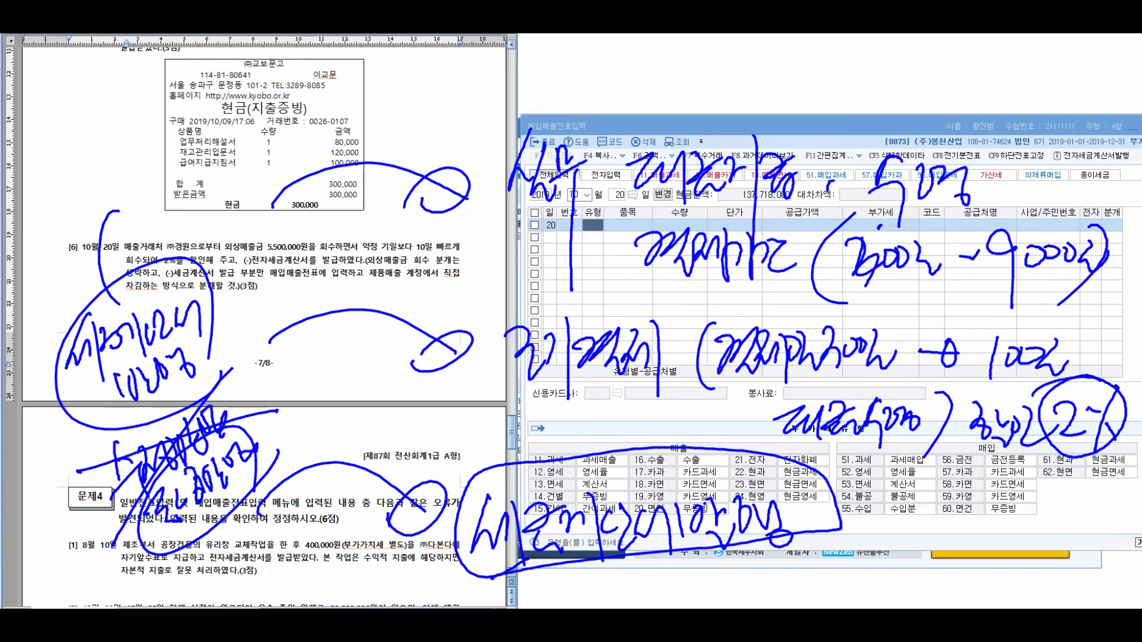
key("Escape")
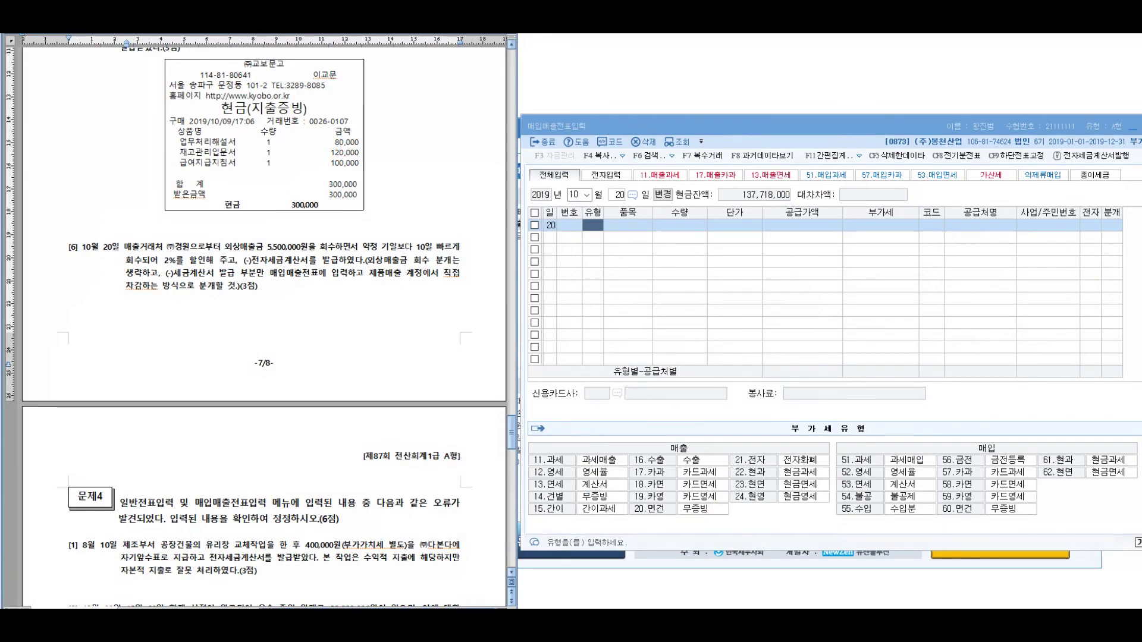
Highlight the receivable amount in question [6] and calculate its 2% discount as 5,500,000 × 0.02 in the calculator
left_click_drag(221, 247, 363, 246)
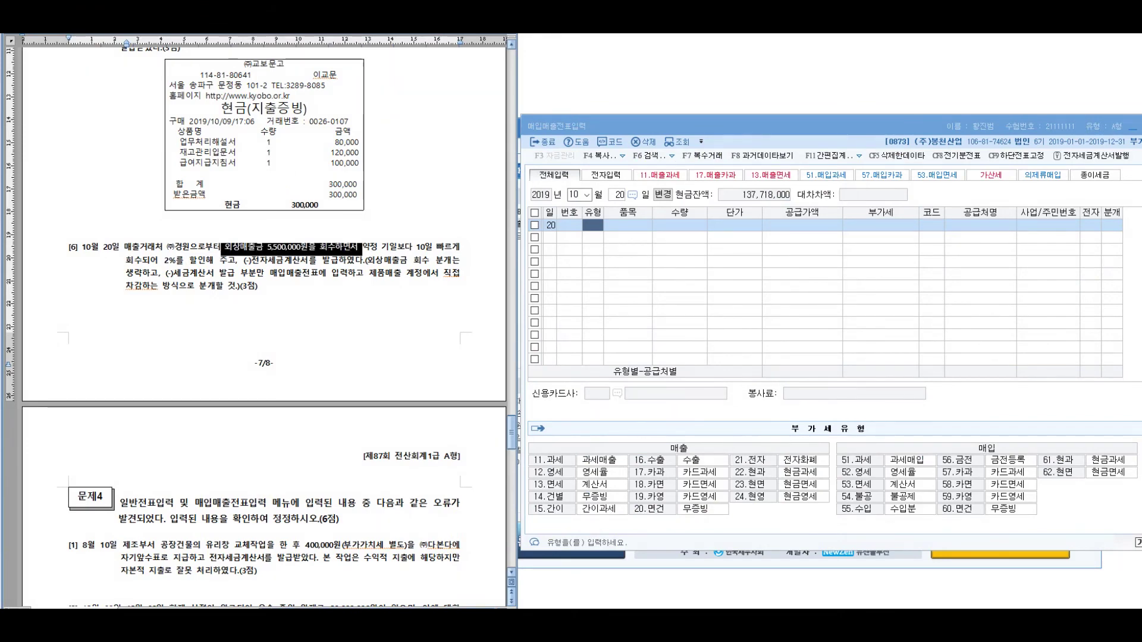
left_click_drag(523, 146, 606, 93)
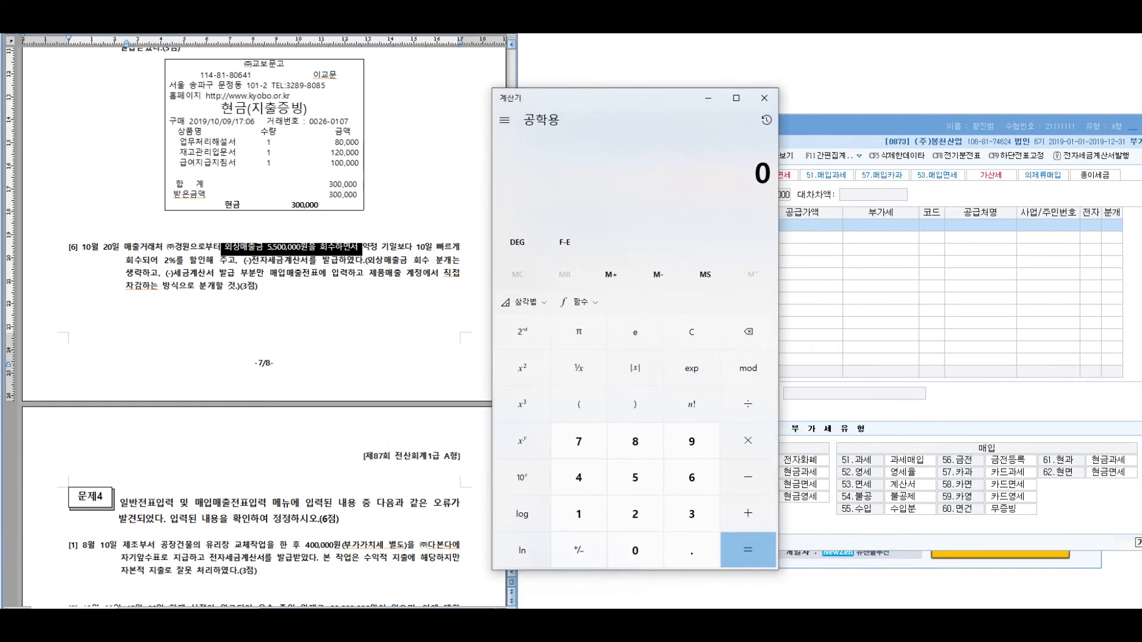
type("5500000")
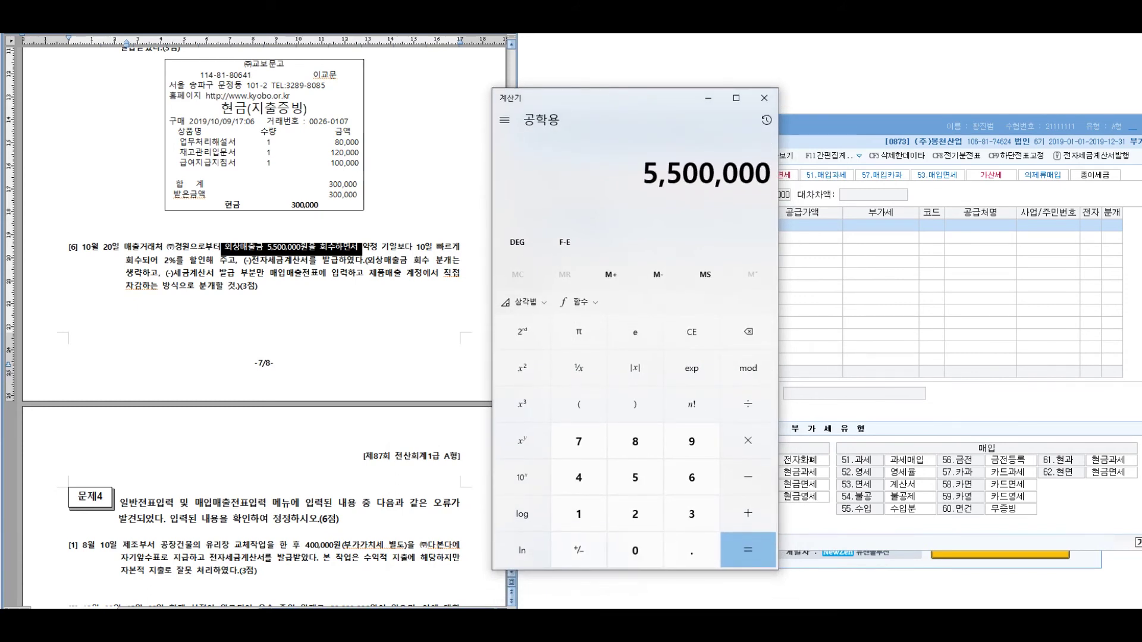
type("*0.020")
key("BackSpace")
key("Return")
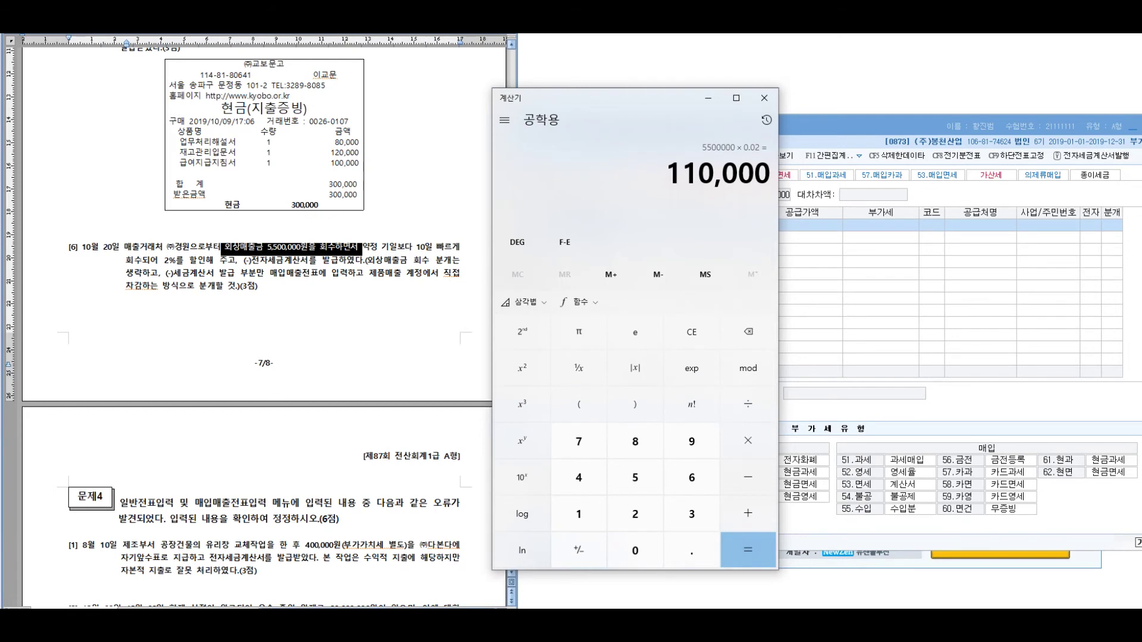
key("alt+Tab")
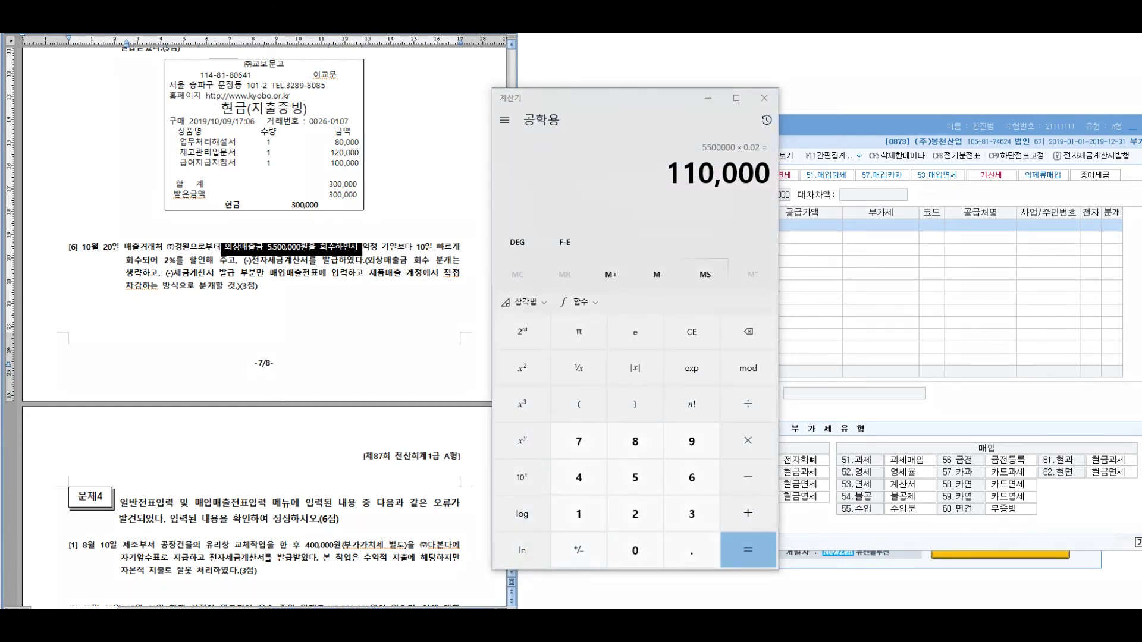
mouse_move(758, 113)
left_mouse_down()
mouse_move(820, 108)
mouse_move(660, 137)
left_mouse_up()
mouse_move(653, 114)
left_mouse_down()
mouse_move(640, 90)
mouse_move(359, 205)
mouse_move(335, 231)
left_mouse_up()
mouse_move(509, 269)
left_mouse_down()
mouse_move(562, 312)
mouse_move(604, 280)
mouse_move(666, 294)
mouse_move(733, 286)
mouse_move(773, 296)
mouse_move(806, 280)
mouse_move(871, 291)
mouse_move(939, 244)
mouse_move(952, 291)
mouse_move(1006, 262)
mouse_move(1038, 269)
left_mouse_up()
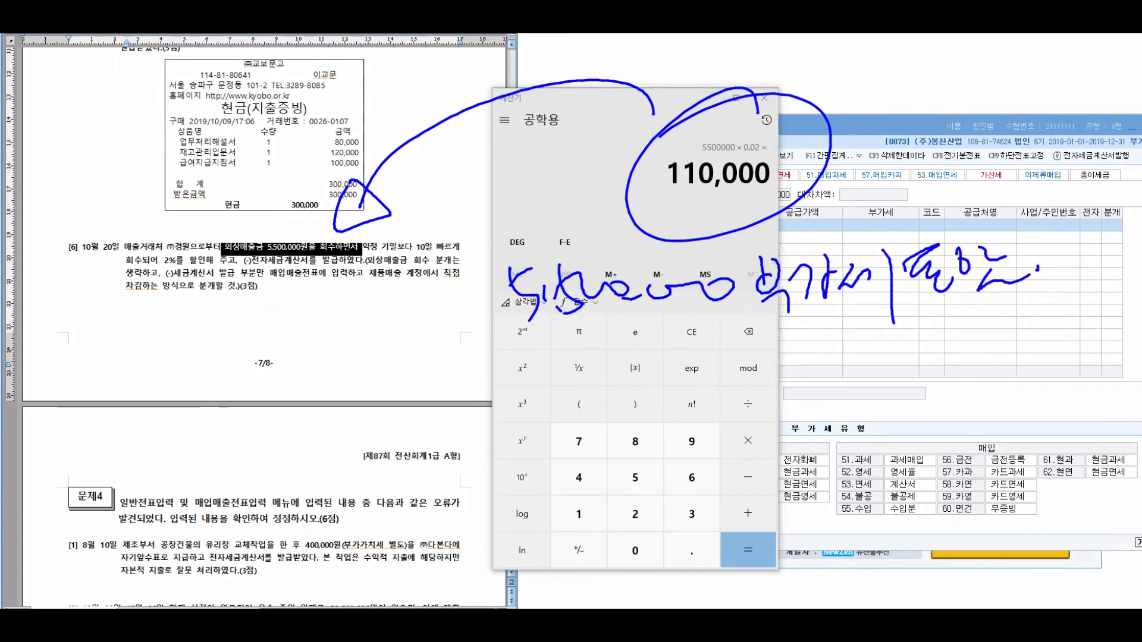
left_click_drag(561, 352, 519, 403)
mouse_move(514, 367)
left_mouse_down()
mouse_move(543, 387)
mouse_move(630, 390)
mouse_move(803, 351)
mouse_move(885, 345)
mouse_move(941, 364)
mouse_move(660, 437)
left_mouse_up()
mouse_move(792, 408)
left_mouse_down()
mouse_move(814, 443)
mouse_move(850, 446)
mouse_move(911, 410)
mouse_move(427, 495)
mouse_move(470, 541)
mouse_move(550, 506)
mouse_move(559, 553)
left_mouse_up()
mouse_move(592, 475)
left_mouse_down()
mouse_move(613, 512)
mouse_move(738, 476)
mouse_move(821, 506)
mouse_move(826, 542)
left_mouse_up()
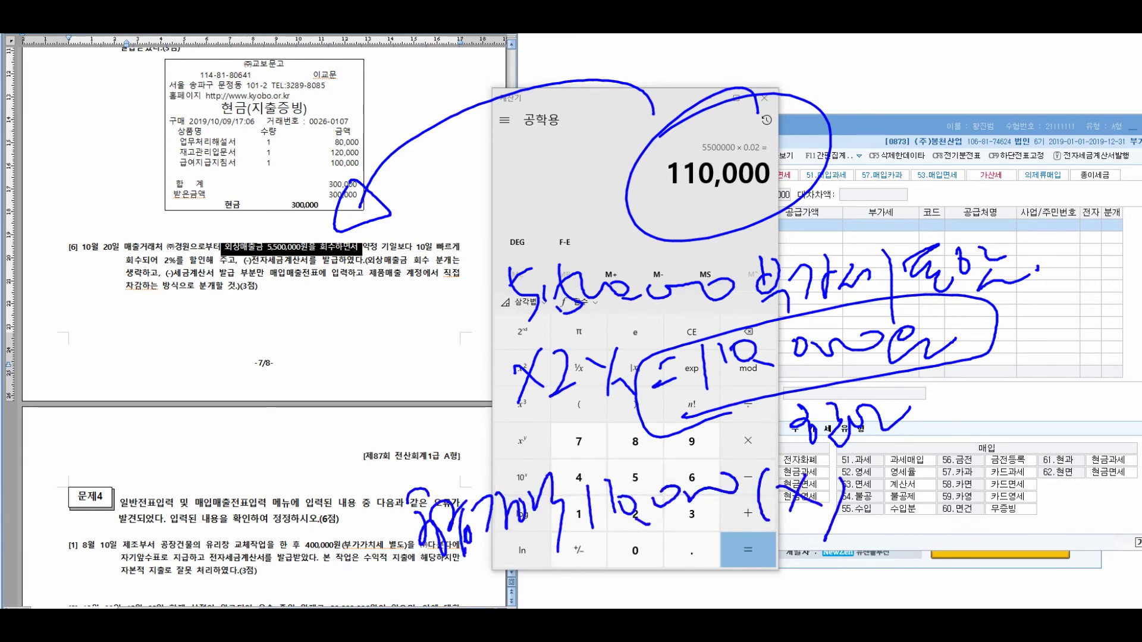
mouse_move(544, 590)
left_mouse_down()
mouse_move(618, 559)
mouse_move(613, 571)
left_mouse_up()
mouse_move(652, 529)
left_mouse_down()
mouse_move(667, 588)
mouse_move(690, 572)
mouse_move(717, 581)
left_mouse_up()
mouse_move(714, 532)
left_mouse_down()
mouse_move(759, 571)
mouse_move(830, 586)
mouse_move(942, 538)
mouse_move(1003, 535)
mouse_move(1011, 574)
left_mouse_up()
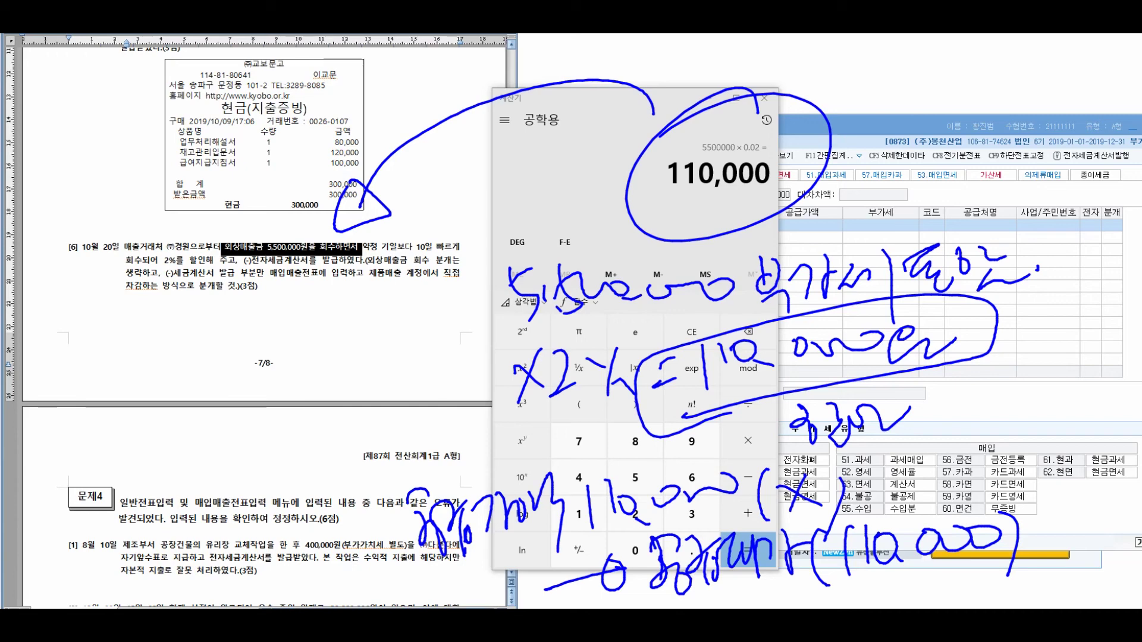
key("Escape")
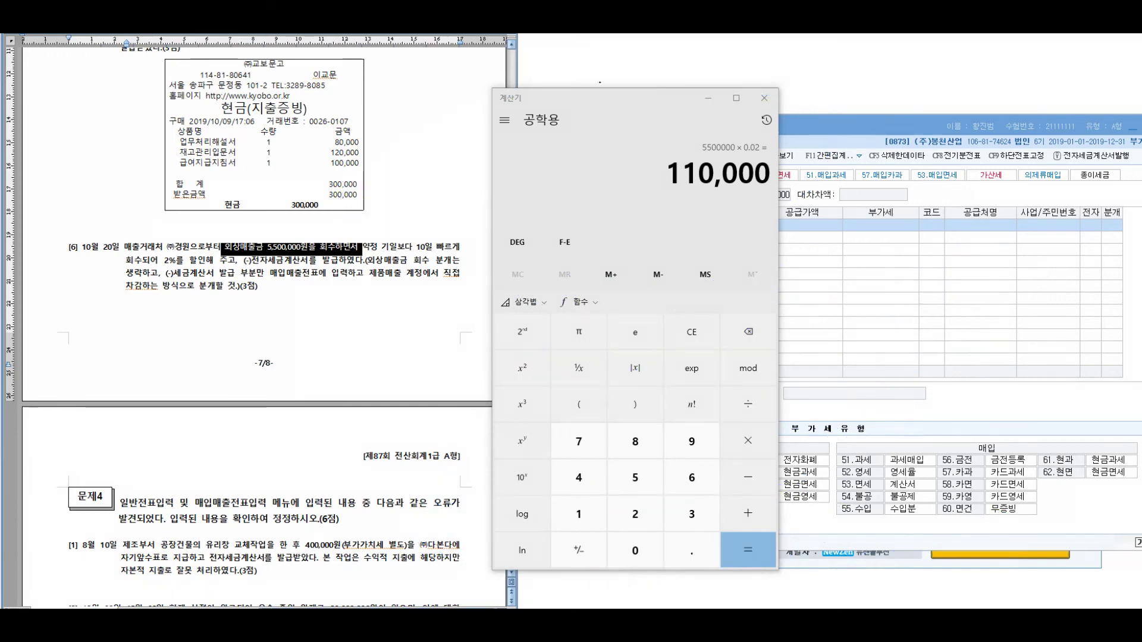
Close the calculator and enter a type 11 (과세) sale of 할인 with a supply value of -100,000, leaving quantity and unit price empty
left_click(764, 97)
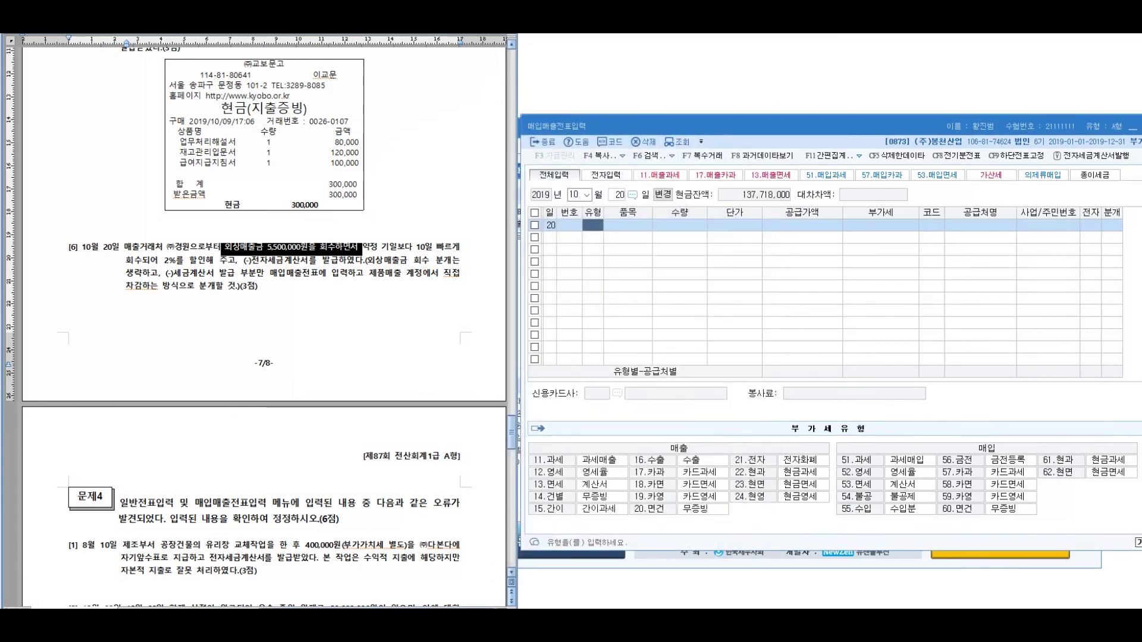
type("11")
key("Return")
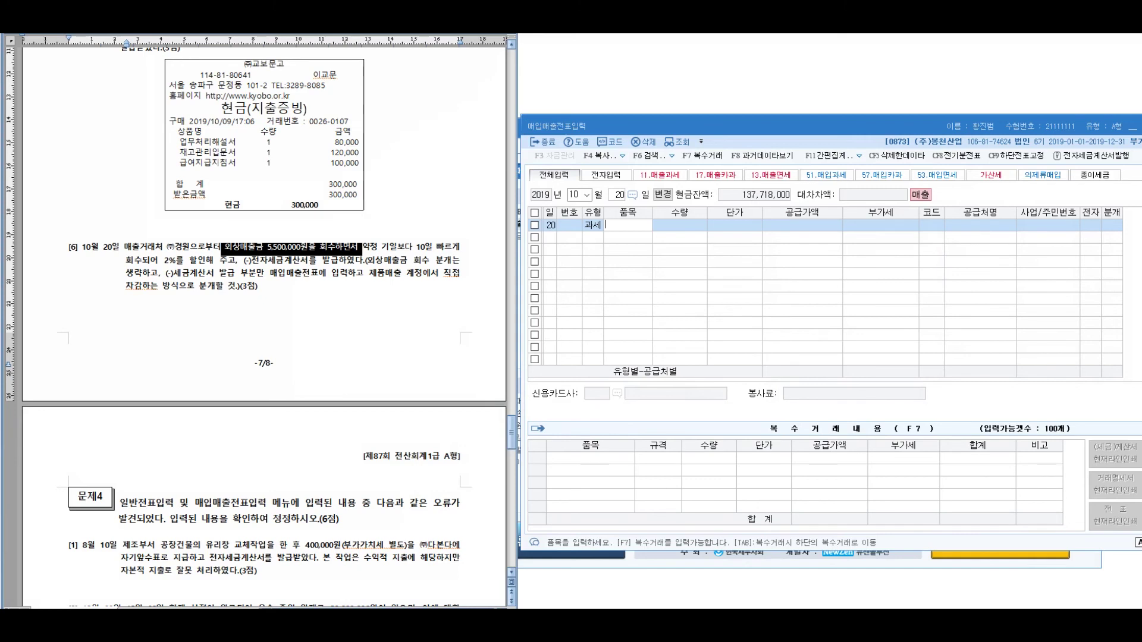
type("할인")
key("Return")
key("Return")
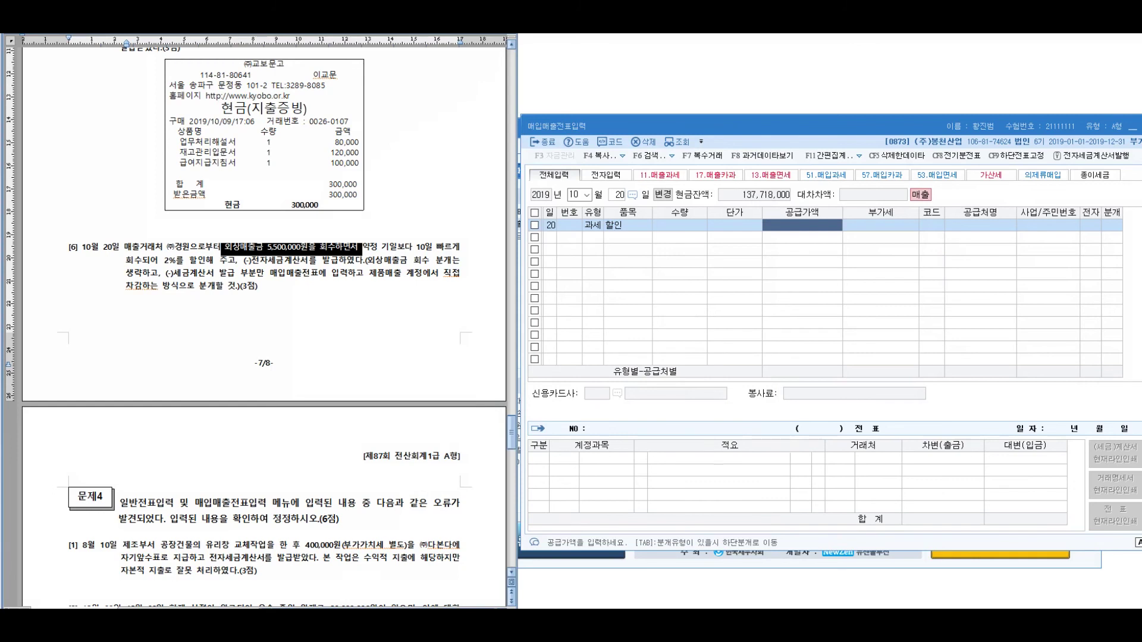
type("-100,000")
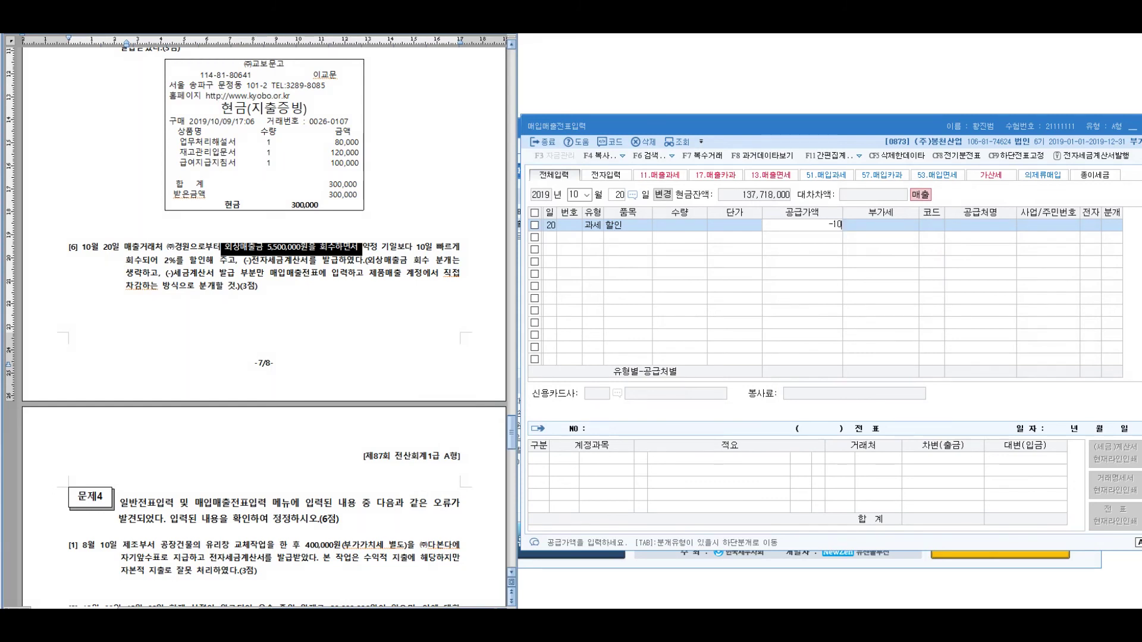
key("Return")
key("Return")
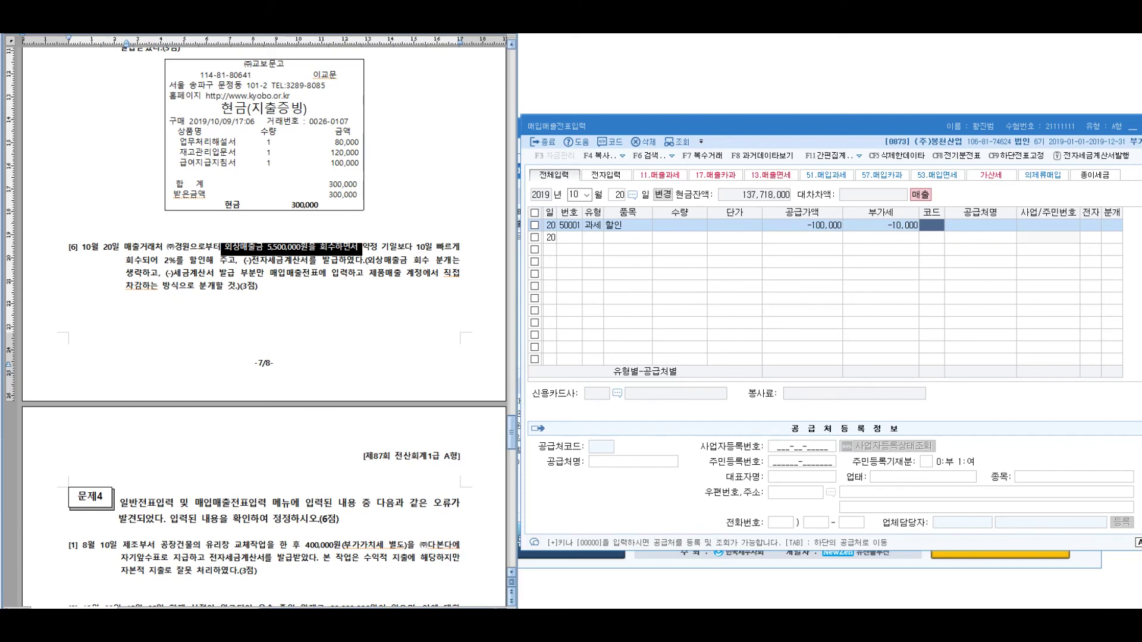
Set the discount entry's customer to (주)경원, mark it as an electronic invoice (여), and choose journal type 3 (혼합)
type("00000")
key("Return")
type("경원")
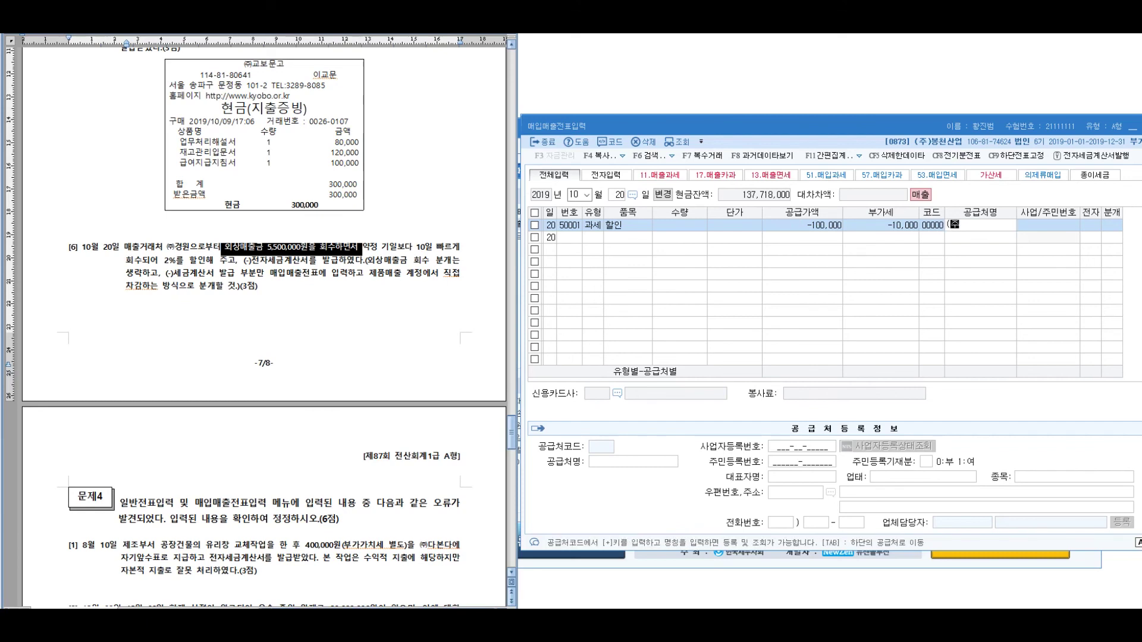
key("Return")
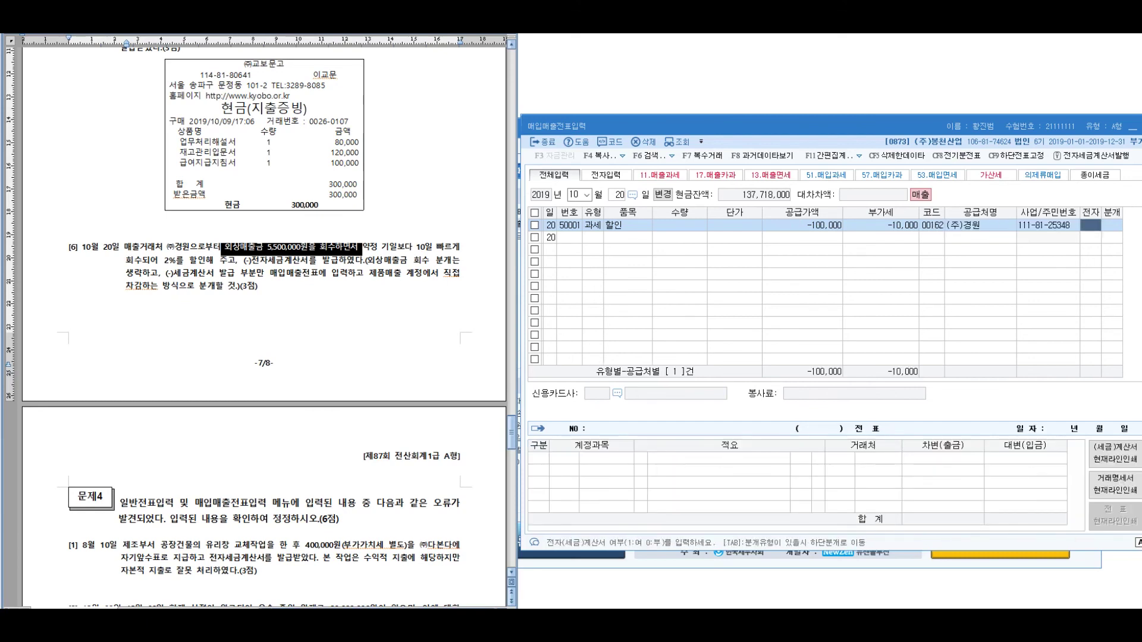
type("1")
key("Return")
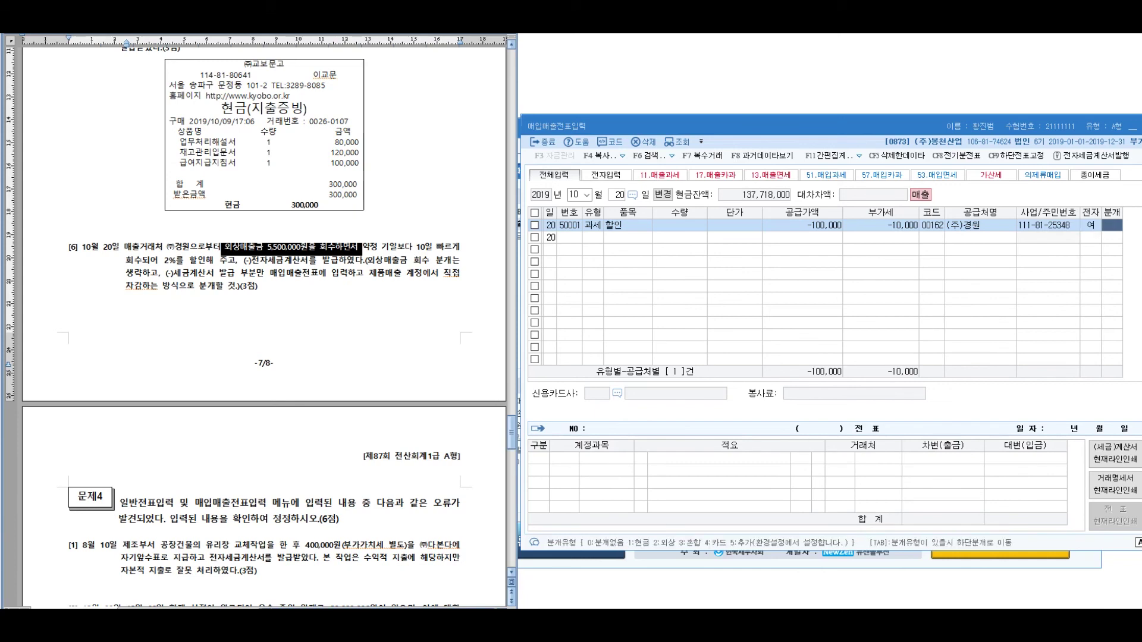
type("3")
key("Return")
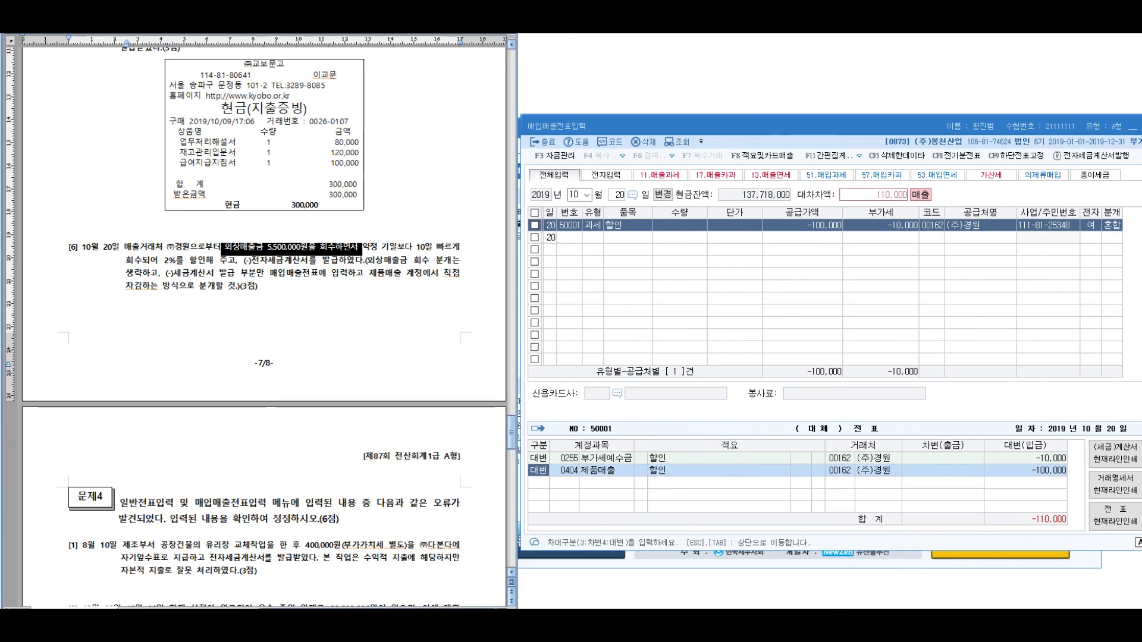
Keep the two credit lines and add a debit line to account 108 외상매출금 for (주)경원 with -110,000
key("Return")
key("Return")
key("Return")
key("Return")
key("Return")
key("Return")
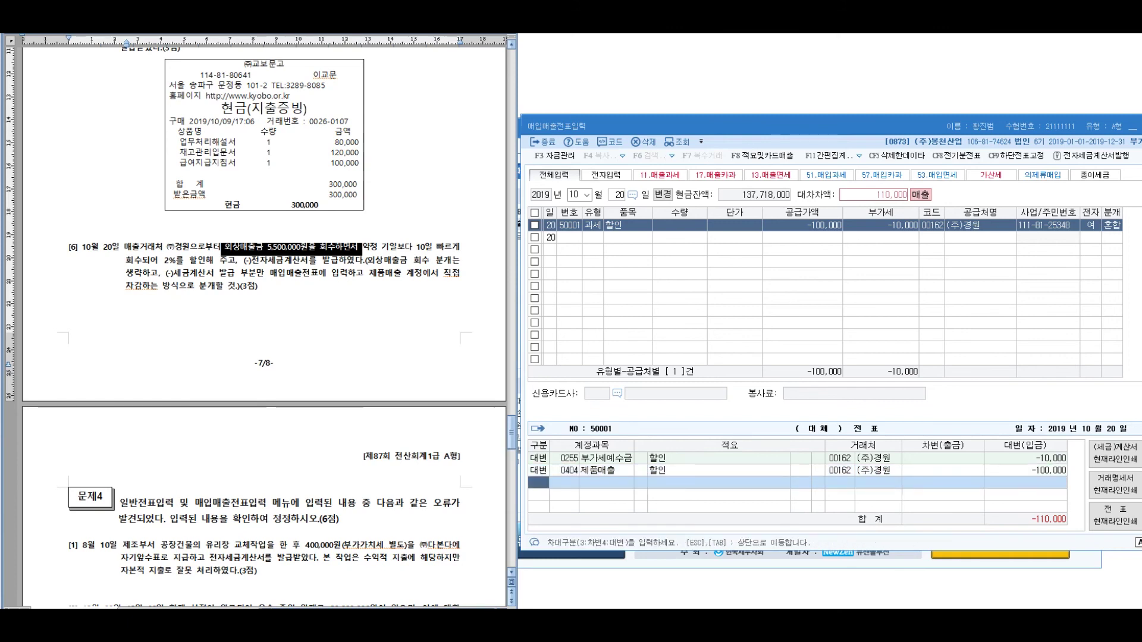
type("3")
type("108")
key("Return")
key("Return")
key("Return")
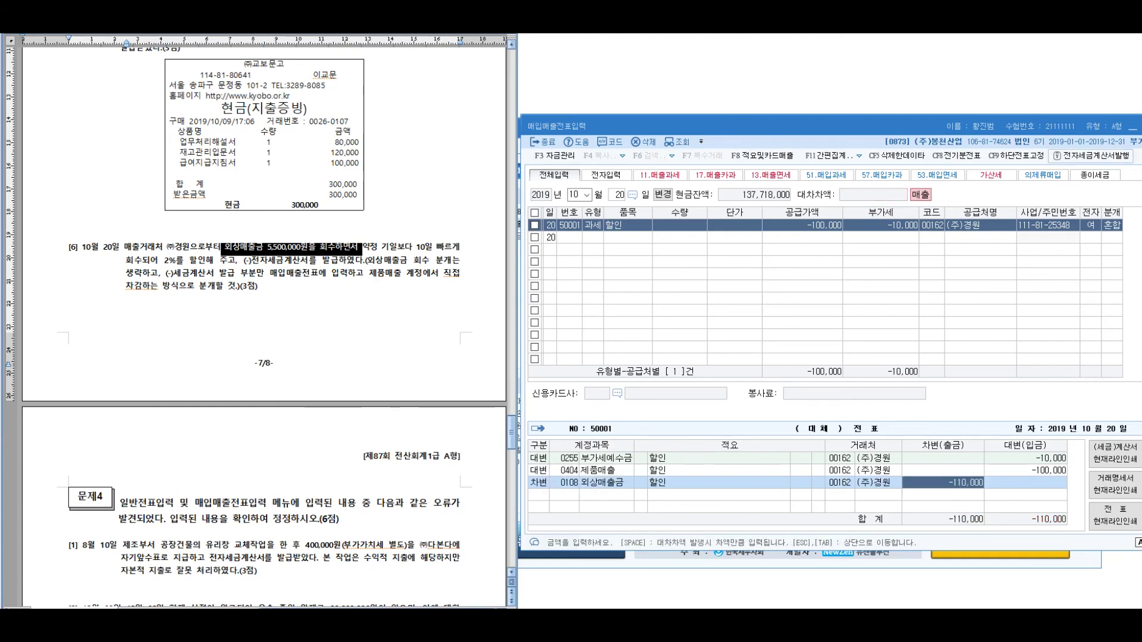
Compare question [6]'s instruction to deduct directly from 제품매출 with the voucher's 제품매출 credit line and 외상매출금 debit line
left_click_drag(168, 274, 257, 287)
right_click(236, 284)
left_click(256, 291)
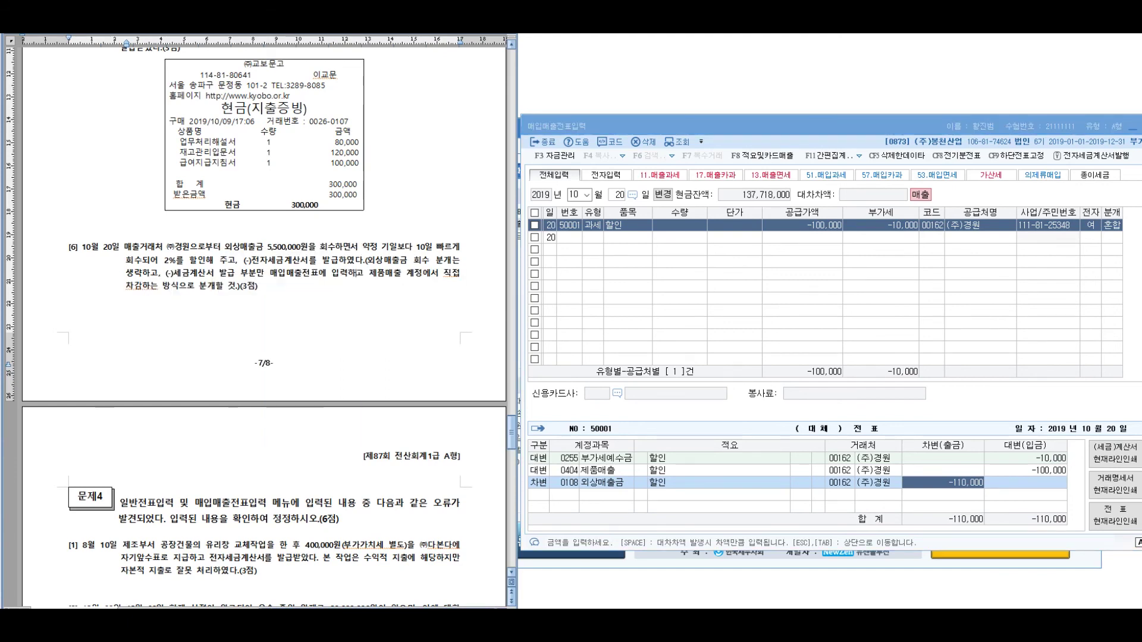
left_click_drag(369, 275, 257, 287)
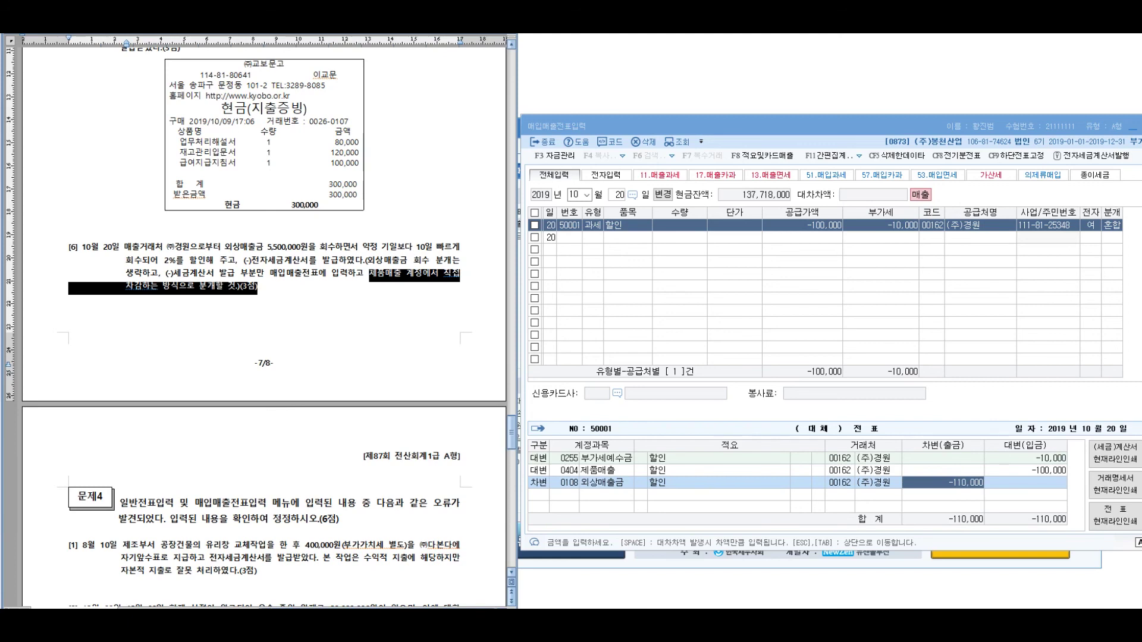
left_click(1041, 471)
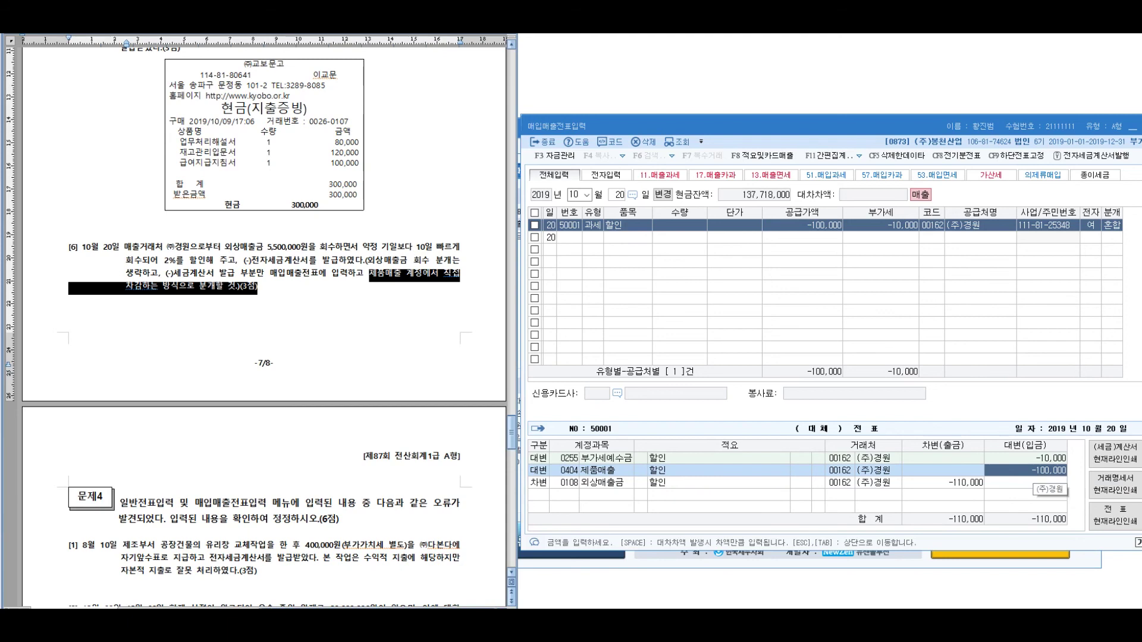
left_click(942, 483)
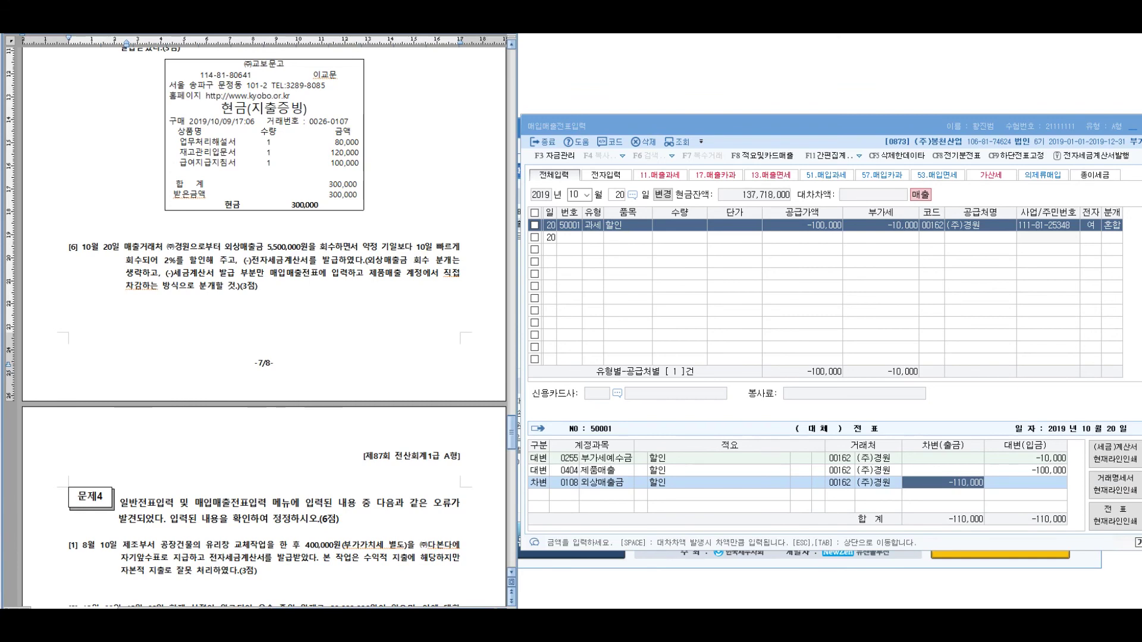
Shift the voucher entry window and review the transactions of 문제3 in the exam document, from question [6] back to [1]
left_click_drag(628, 124, 611, 105)
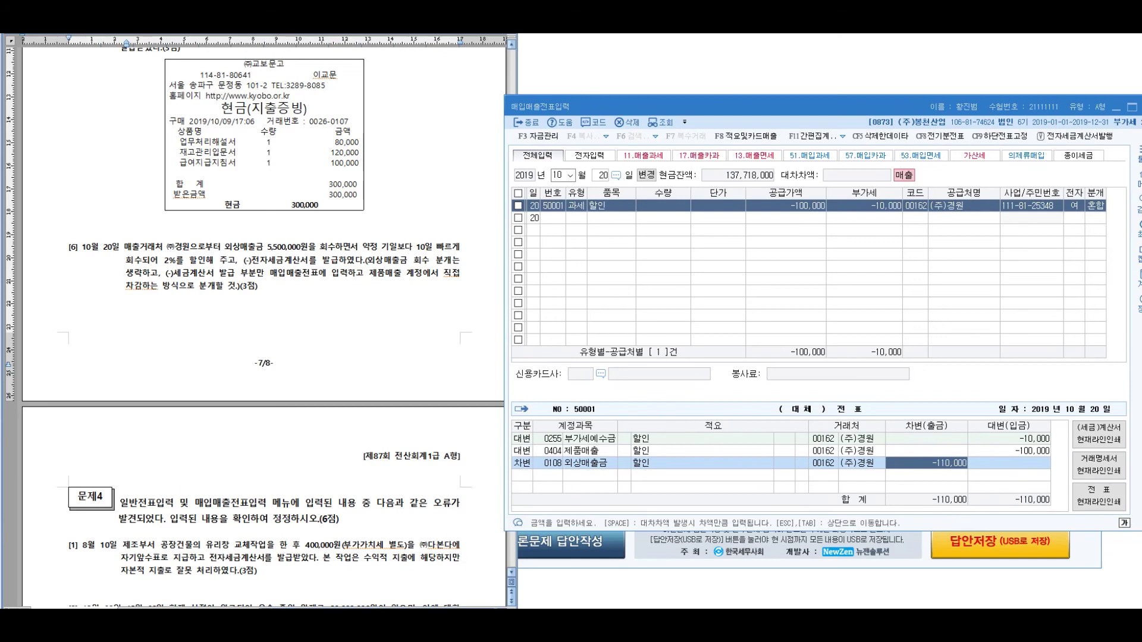
scroll(261, 327, "up", 5)
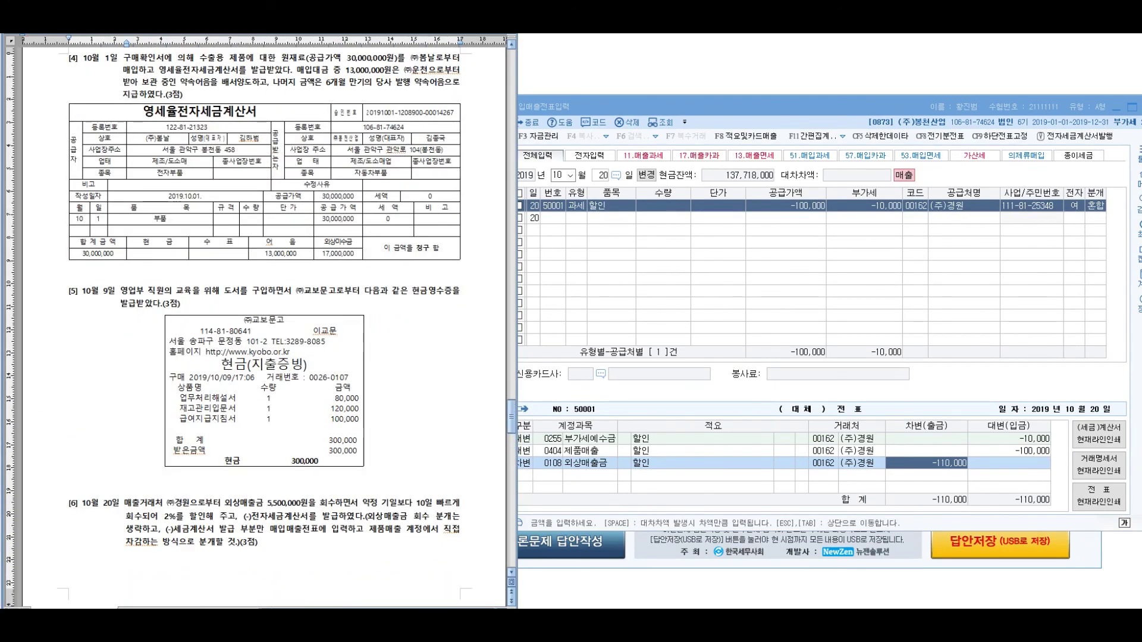
scroll(262, 327, "up", 6)
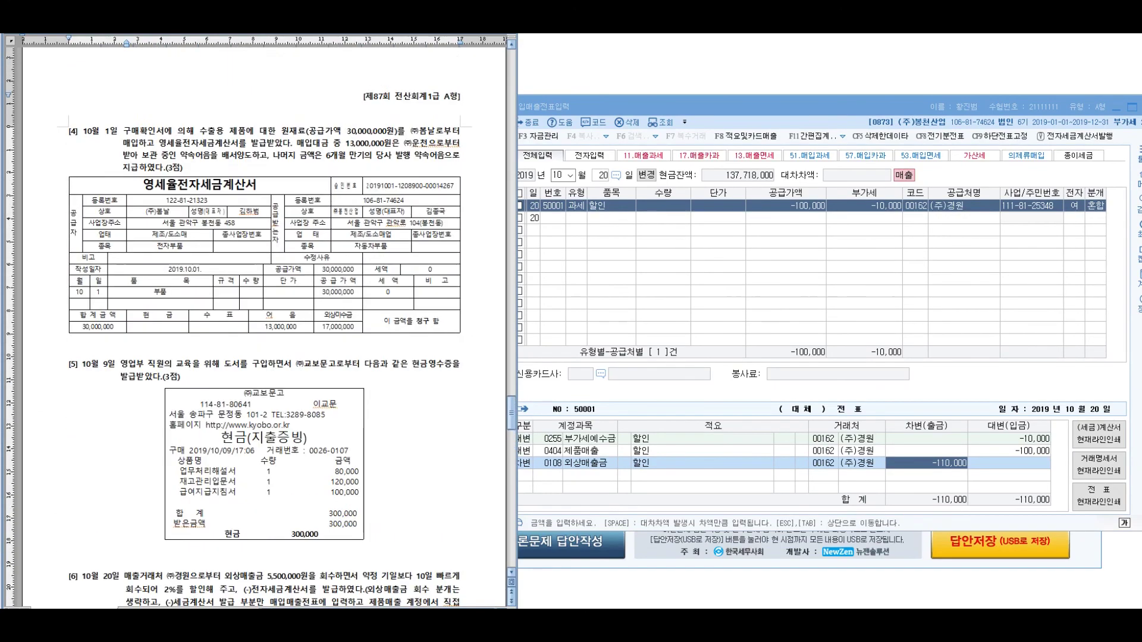
scroll(262, 327, "up", 6)
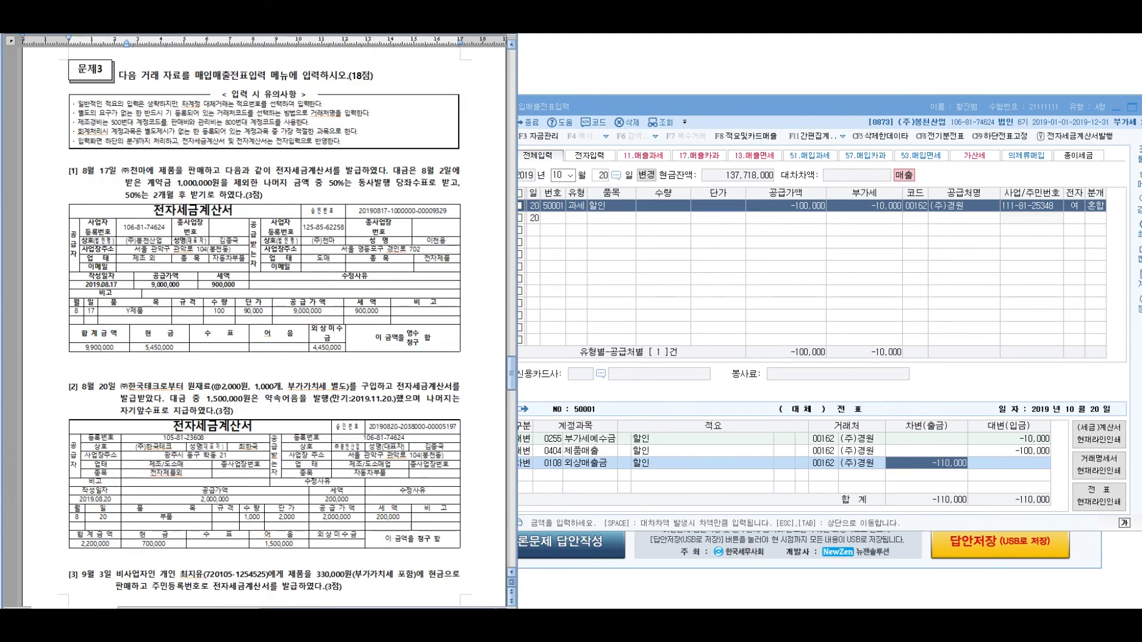
scroll(262, 328, "down", 1)
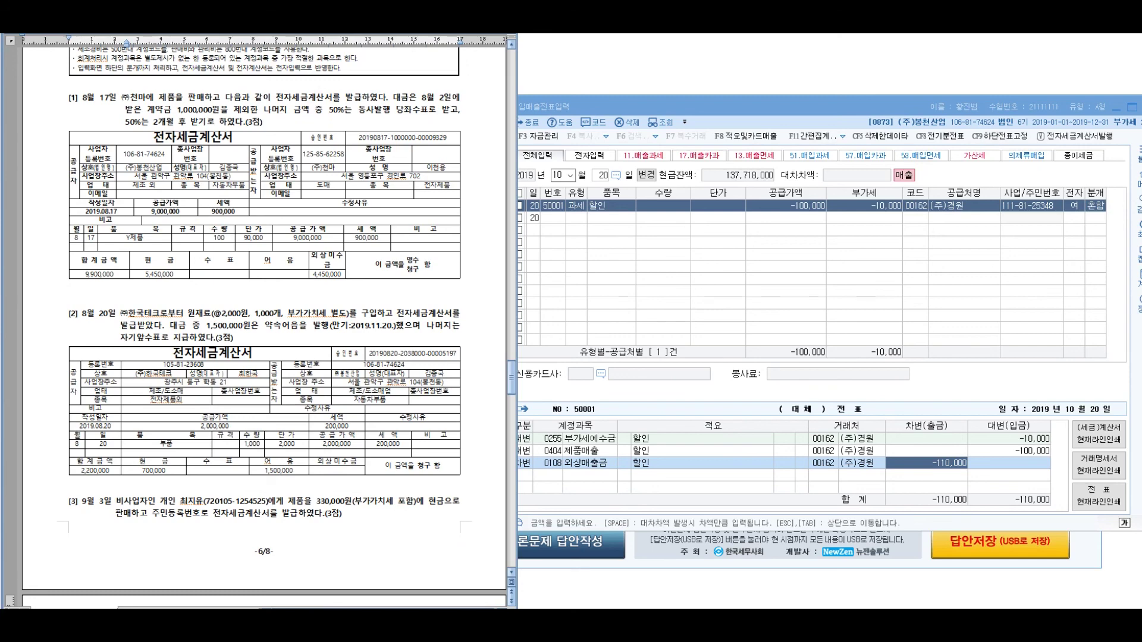
scroll(261, 327, "down", 1)
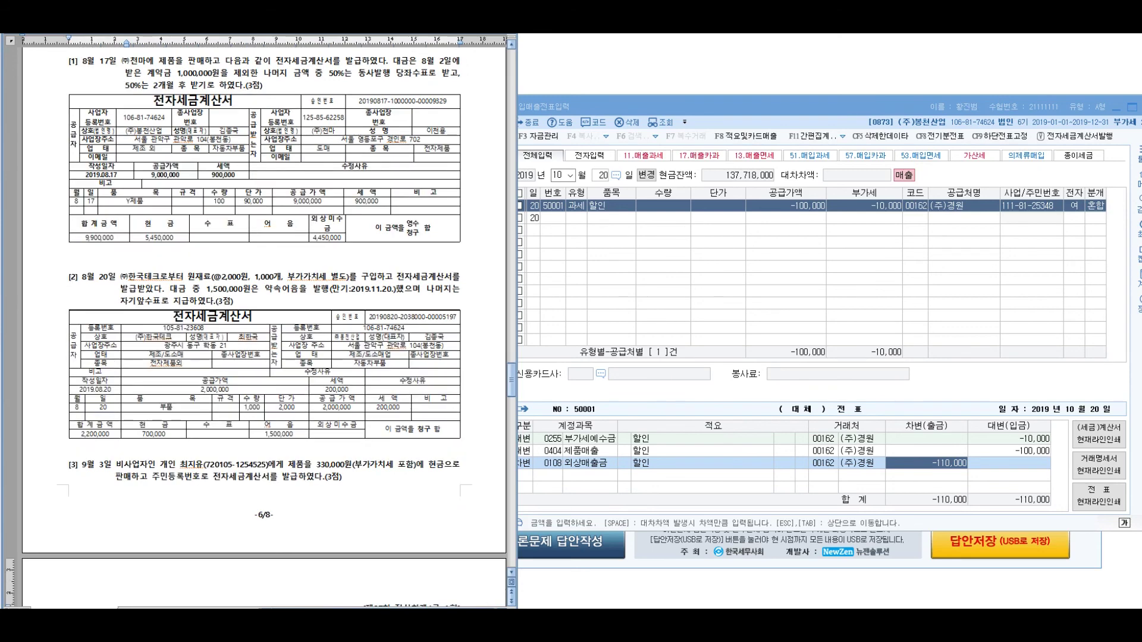
scroll(262, 327, "down", 4)
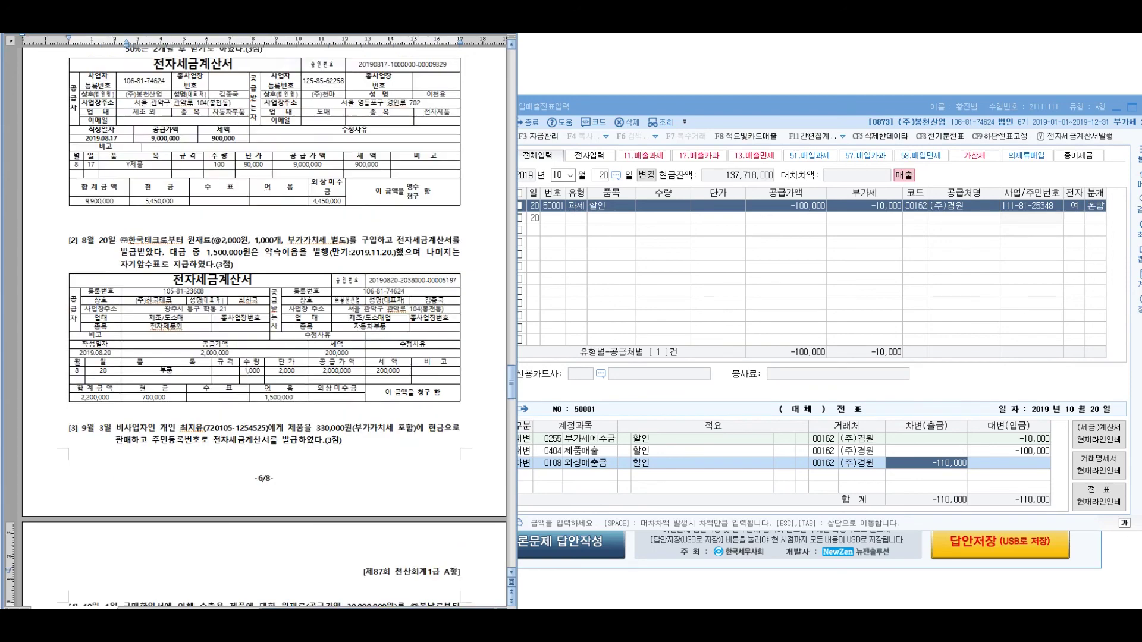
scroll(262, 327, "down", 3)
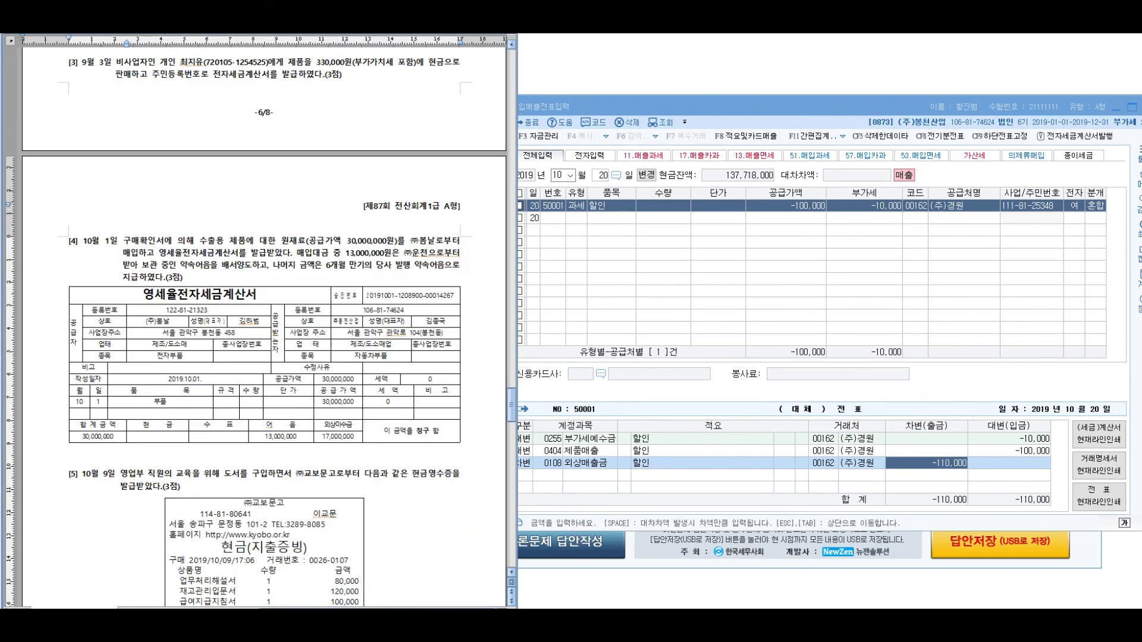